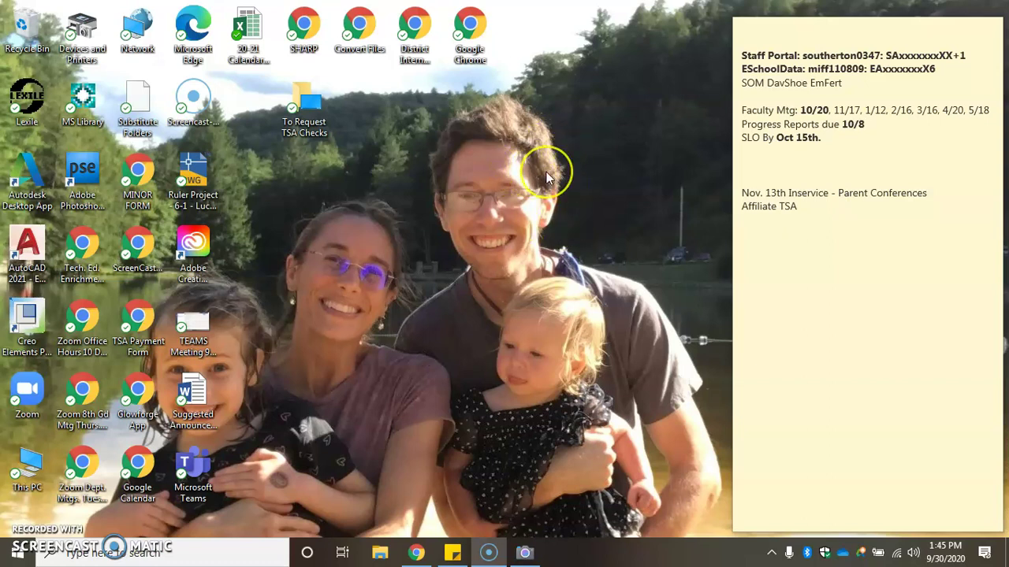
# Launch Chrome from the taskbar to reach the ClassLink LaunchPad
pyautogui.click(416, 552)
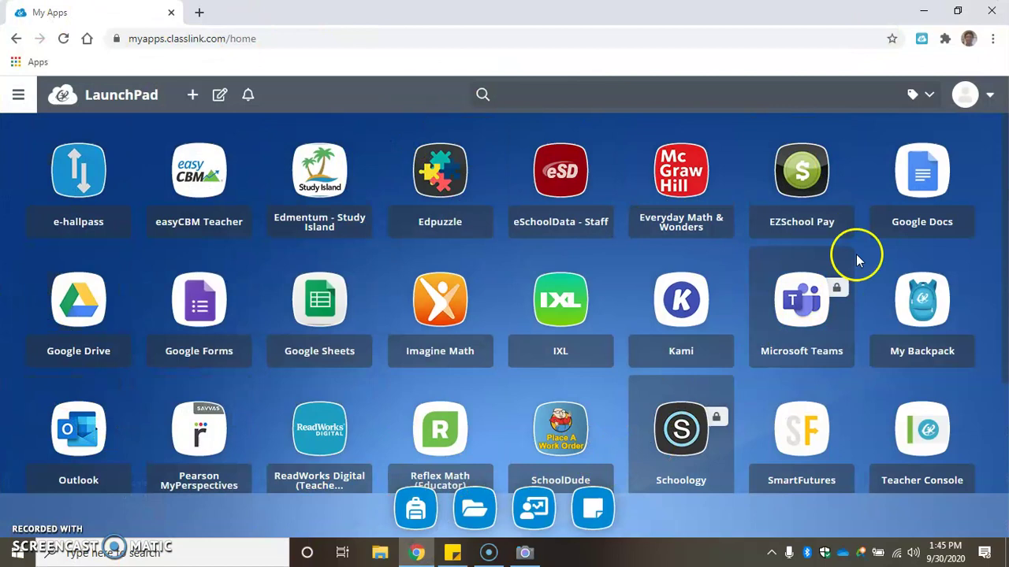
# Launch the Schoology tile from the ClassLink LaunchPad app list
pyautogui.click(670, 416)
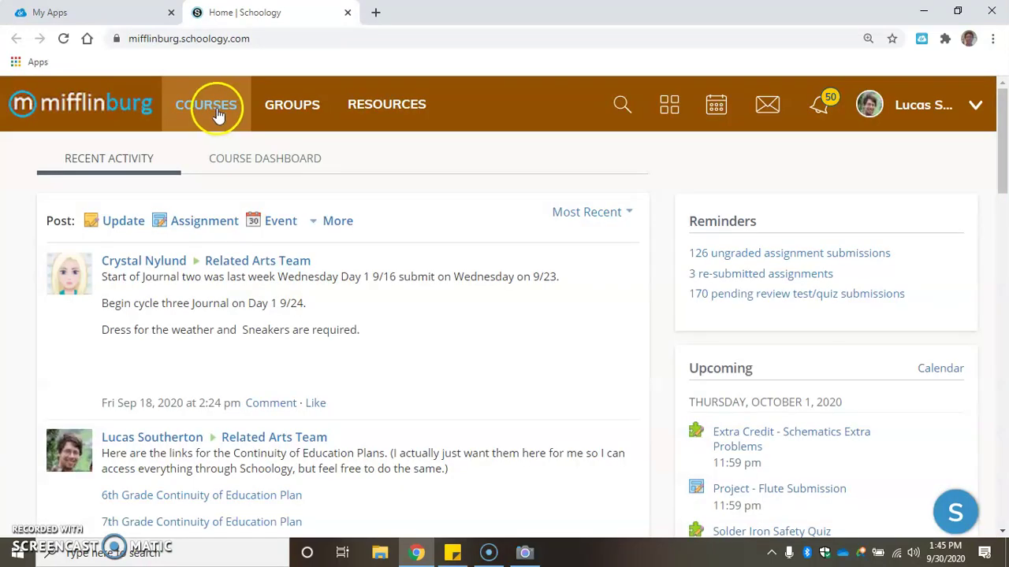
# Open the TSA 2020-2021 course from the Courses list
pyautogui.click(217, 114)
pyautogui.scroll(-2, 534, 252)
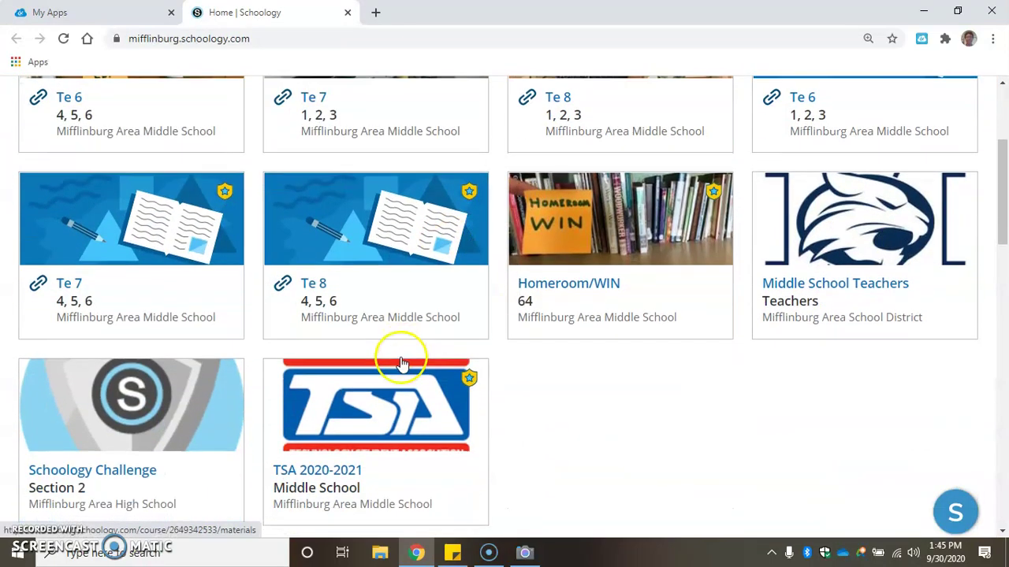
pyautogui.scroll(-1, 394, 355)
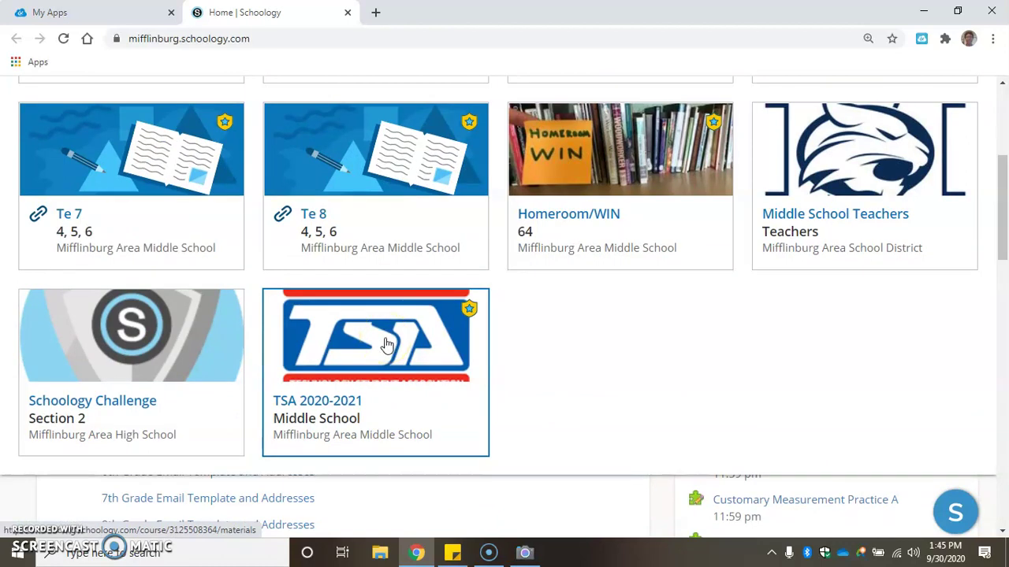
pyautogui.click(386, 345)
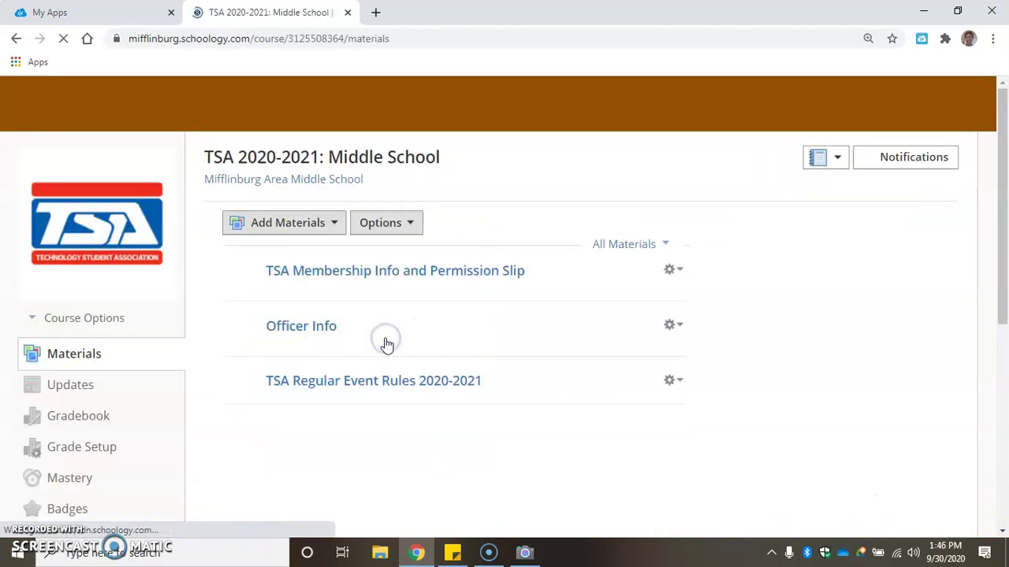
# Expand the TSA PA Rules 2020-2021 folder and browse its files
pyautogui.scroll(-6, 231, 260)
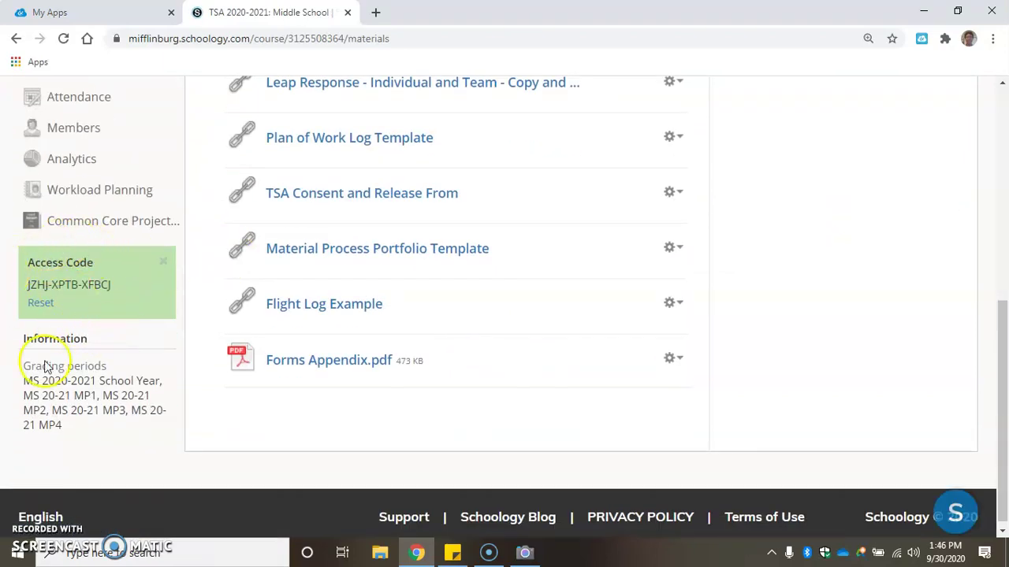
pyautogui.scroll(4, 67, 361)
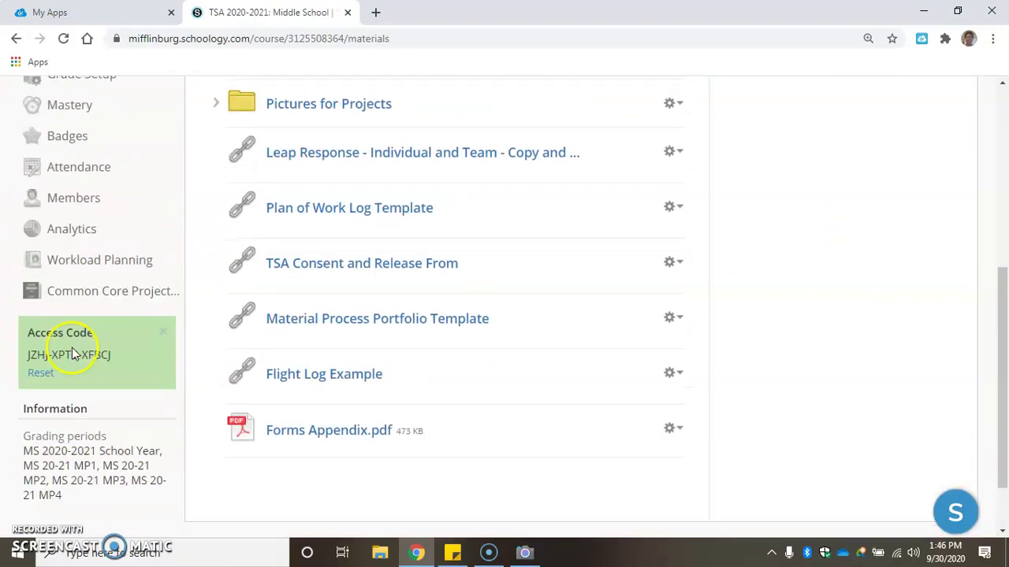
pyautogui.scroll(1, 431, 241)
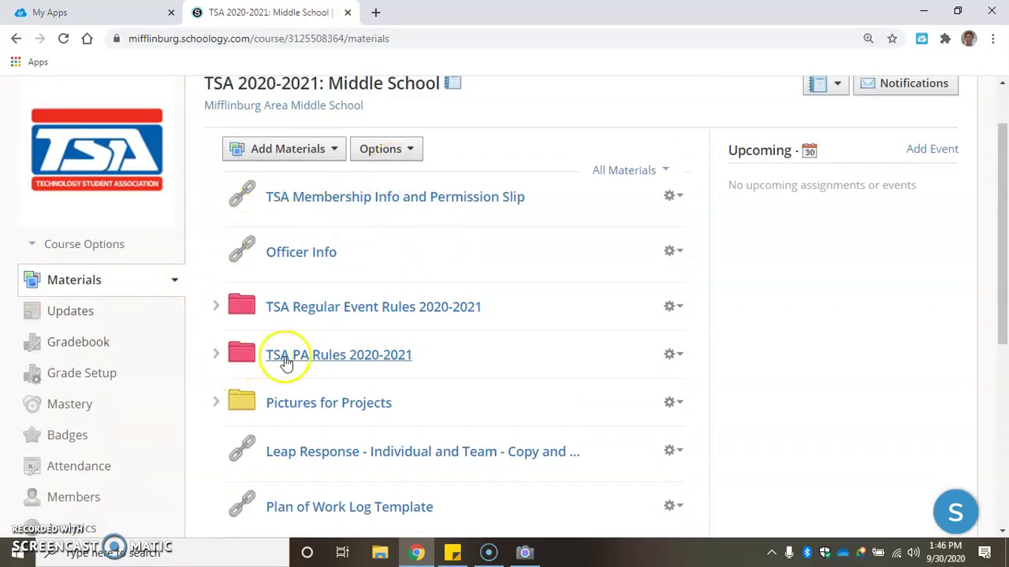
pyautogui.click(216, 354)
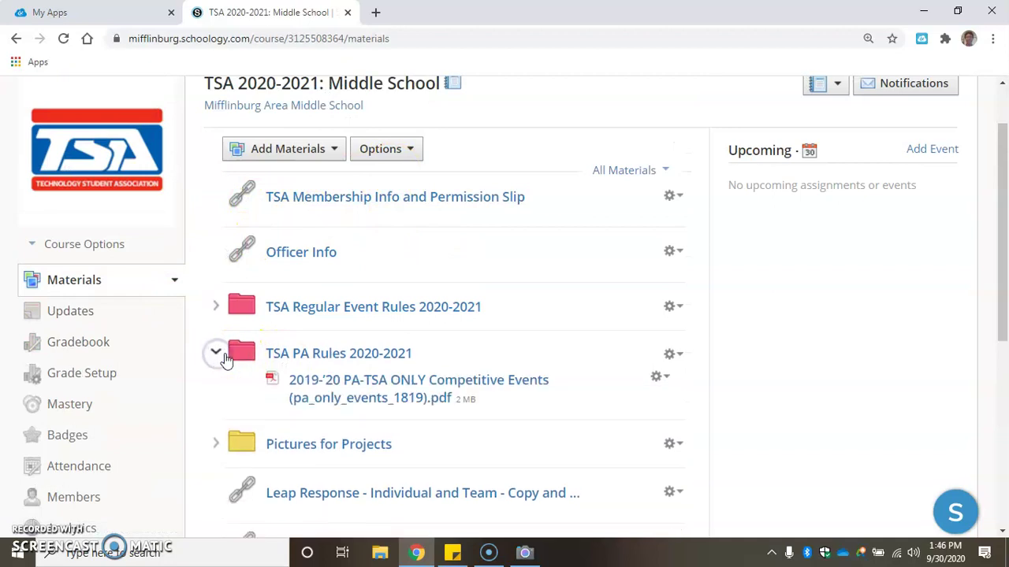
pyautogui.scroll(-1, 340, 358)
pyautogui.scroll(-1, 341, 359)
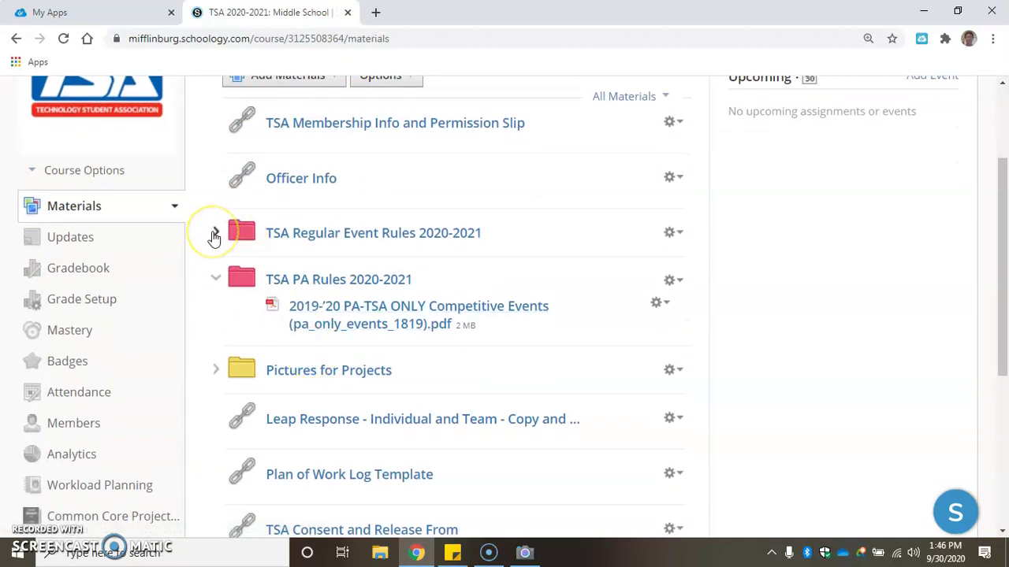
pyautogui.scroll(-4, 347, 379)
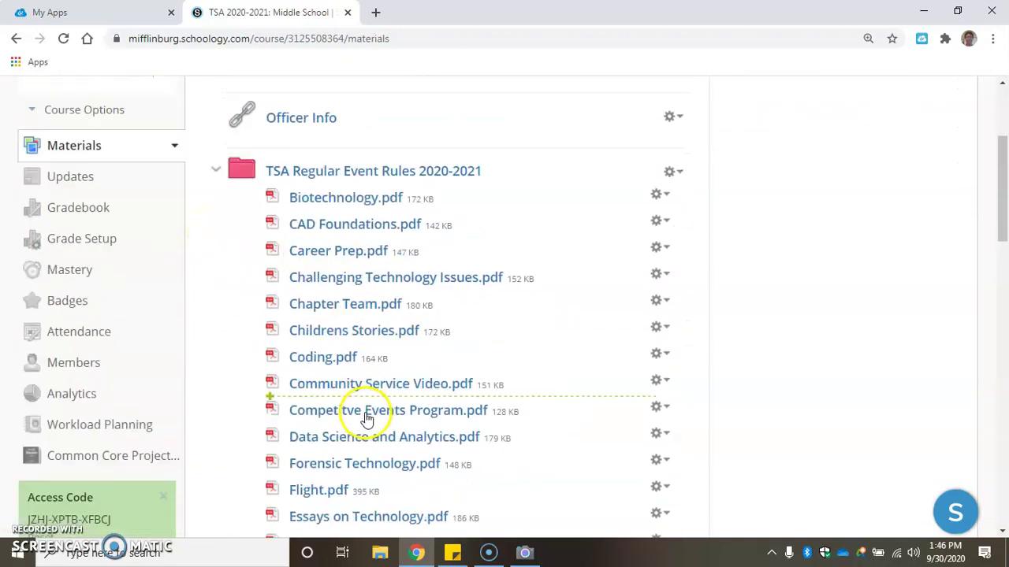
pyautogui.scroll(-3, 367, 418)
pyautogui.scroll(4, 367, 409)
pyautogui.scroll(-5, 367, 413)
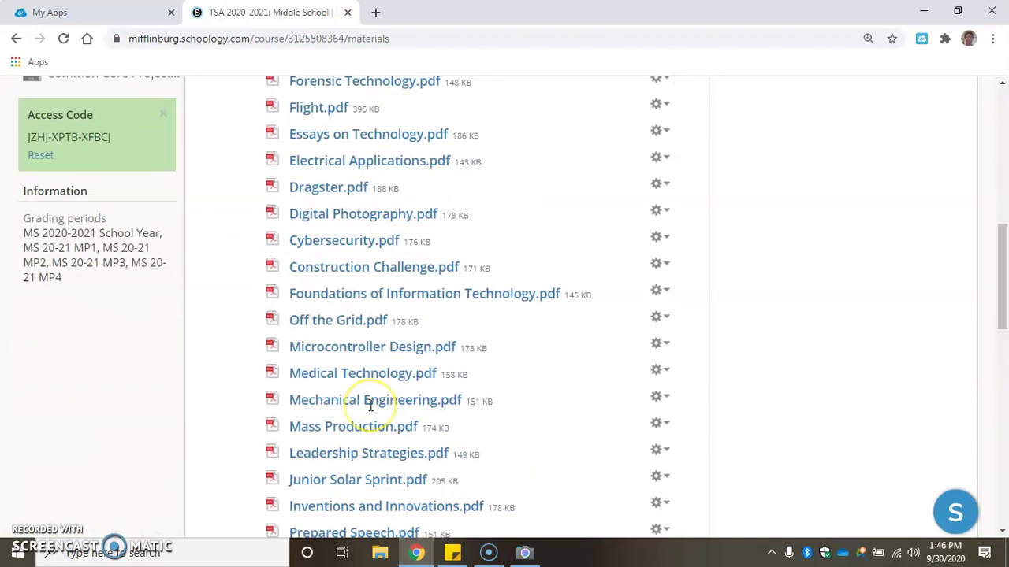
pyautogui.scroll(-6, 370, 406)
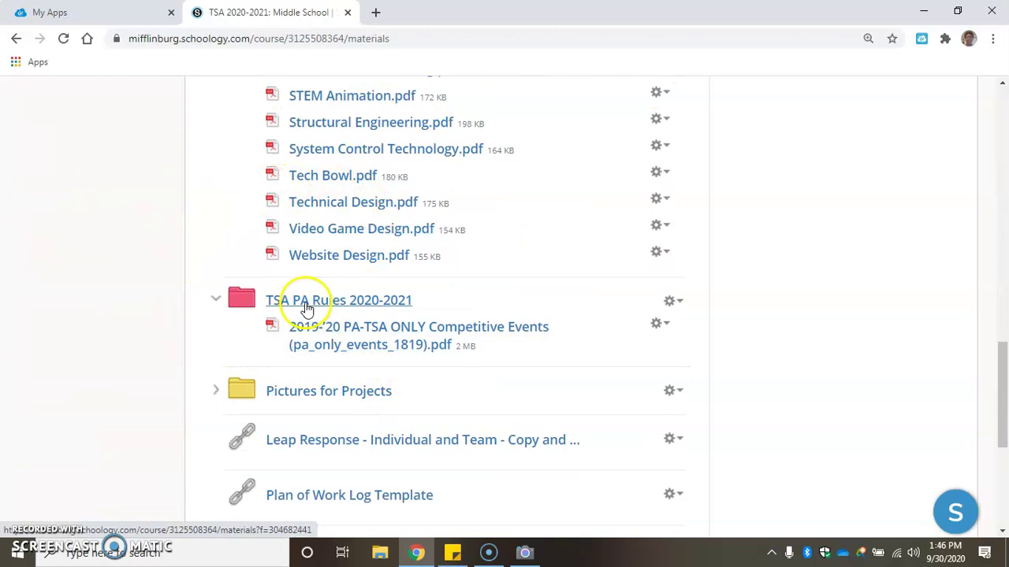
# Collapse TSA PA Rules and TSA Regular Event Rules, then re-expand TSA PA Rules
pyautogui.click(216, 300)
pyautogui.scroll(4, 193, 189)
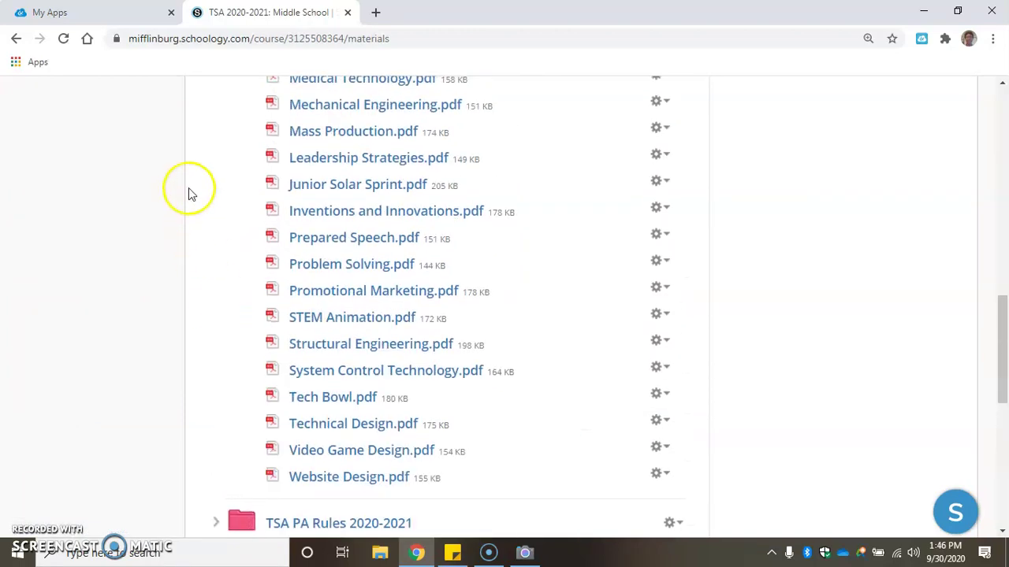
pyautogui.scroll(6, 199, 193)
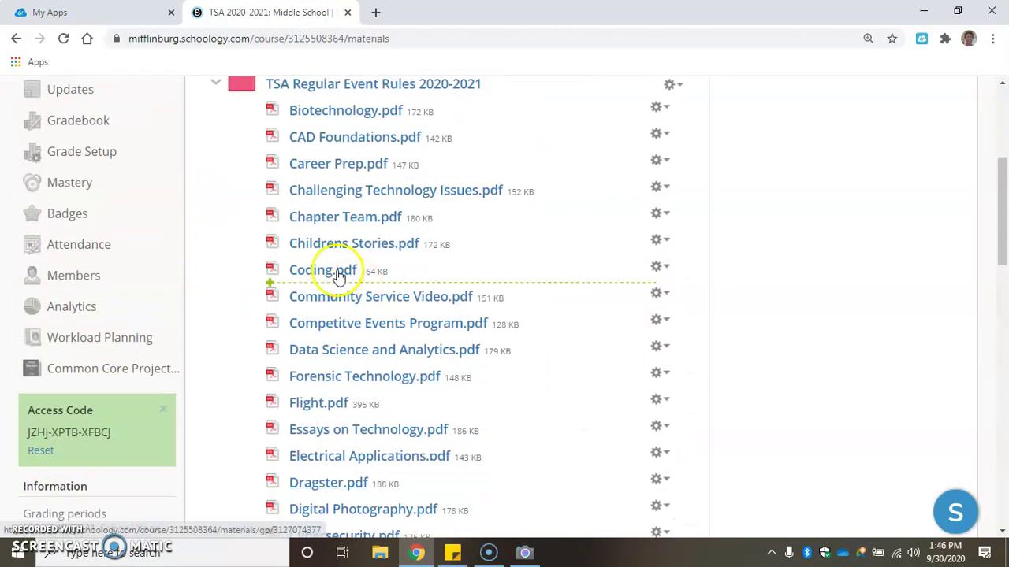
pyautogui.scroll(1, 236, 170)
pyautogui.click(216, 160)
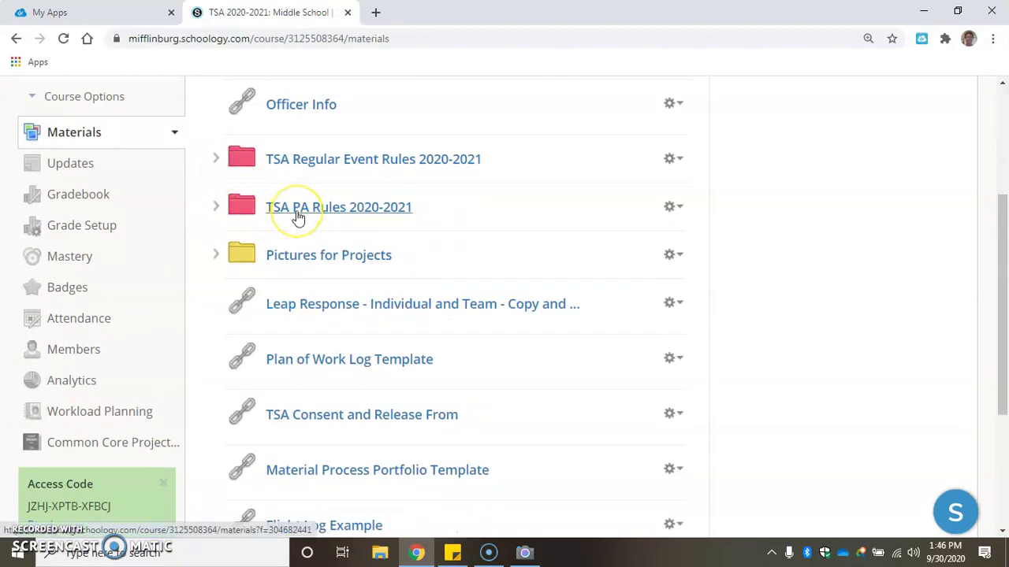
pyautogui.click(216, 207)
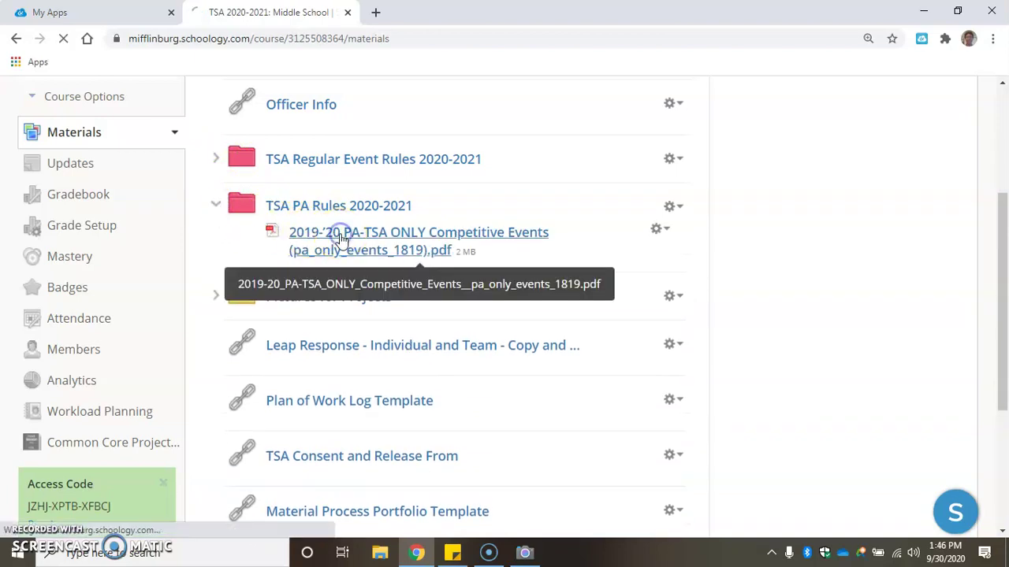
# Open the 2019-'20 PA-TSA ONLY Competitive Events PDF
pyautogui.click(339, 239)
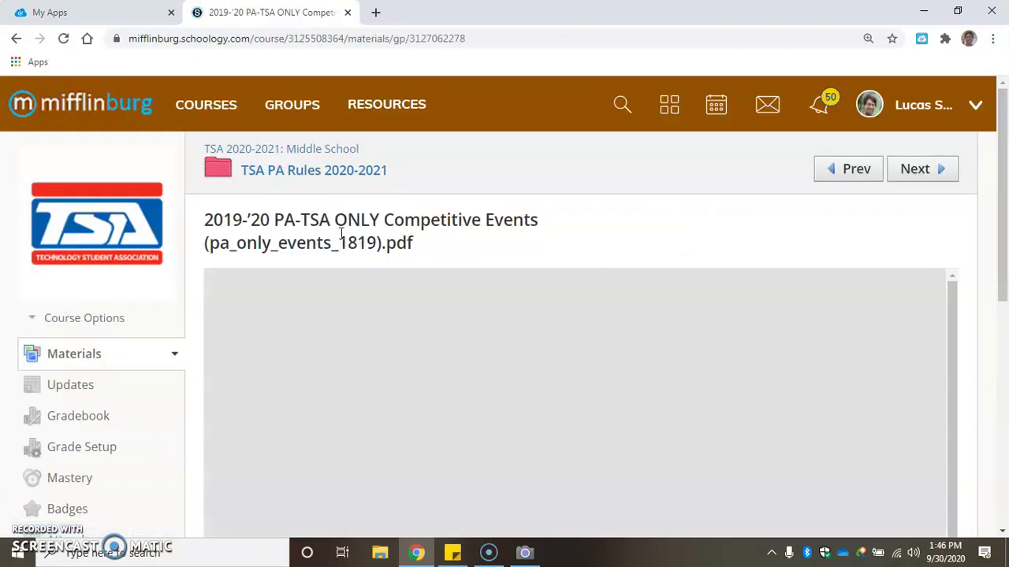
pyautogui.click(351, 237)
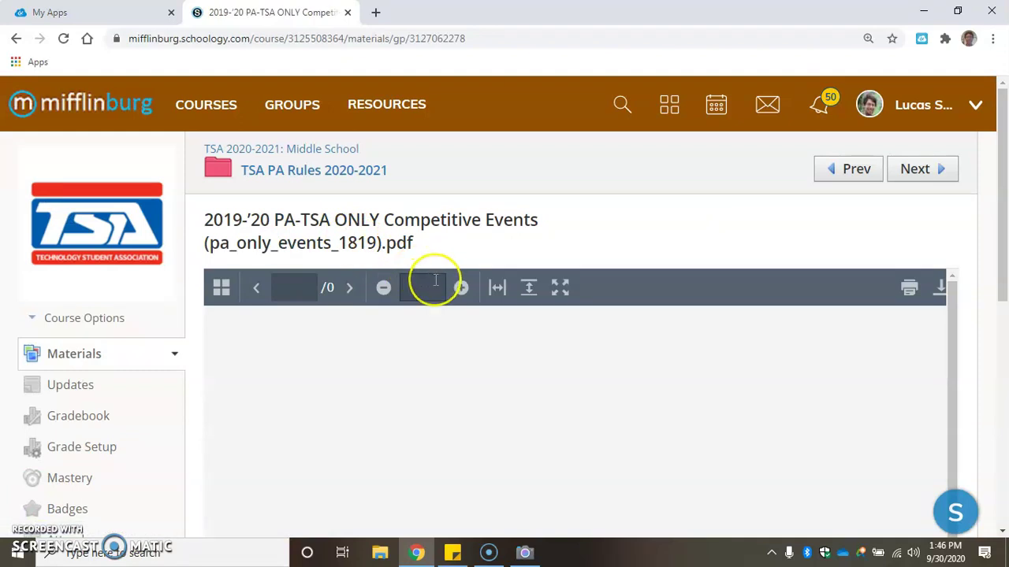
pyautogui.scroll(-2, 473, 336)
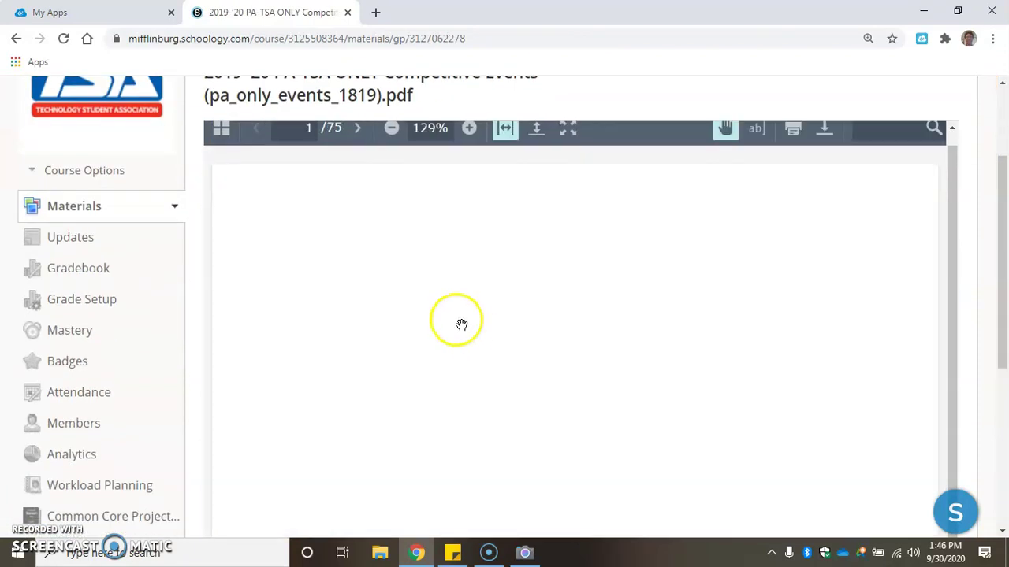
pyautogui.scroll(-5, 507, 316)
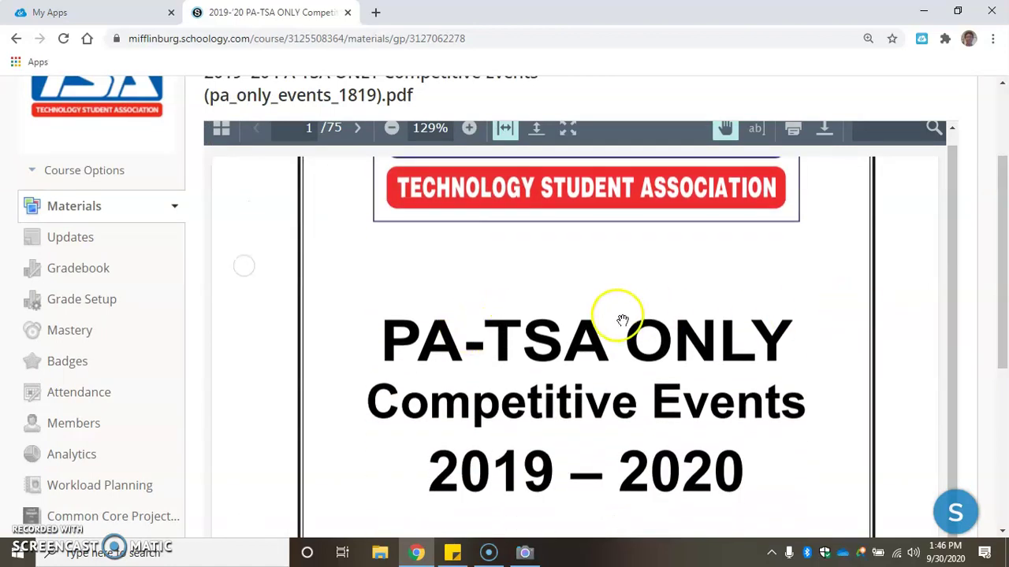
pyautogui.scroll(-1, 532, 318)
pyautogui.scroll(2, 528, 316)
pyautogui.scroll(-2, 525, 315)
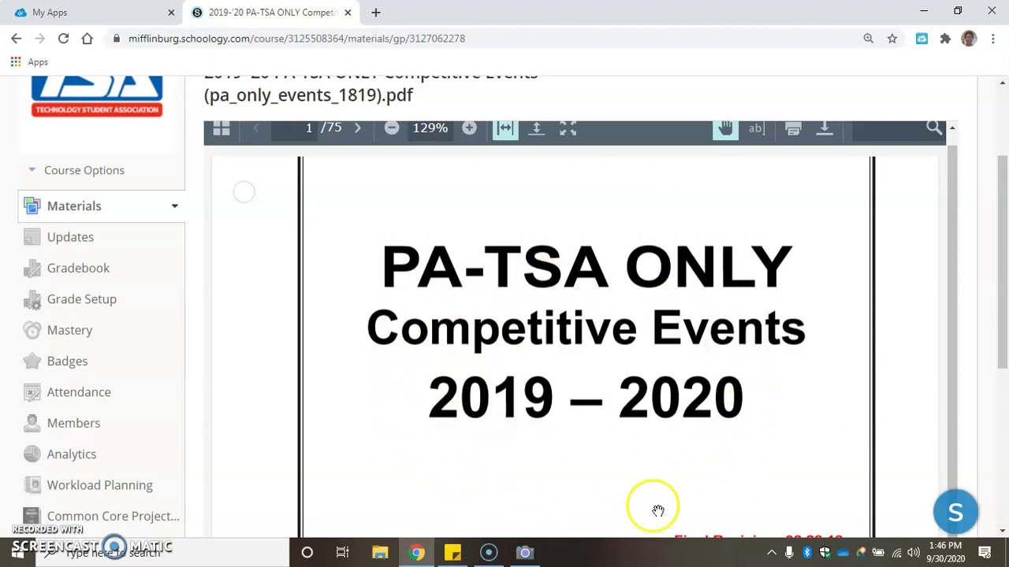
# Find Safety Illustration (page 67) in the contents list and select the page number box
pyautogui.scroll(-10, 589, 279)
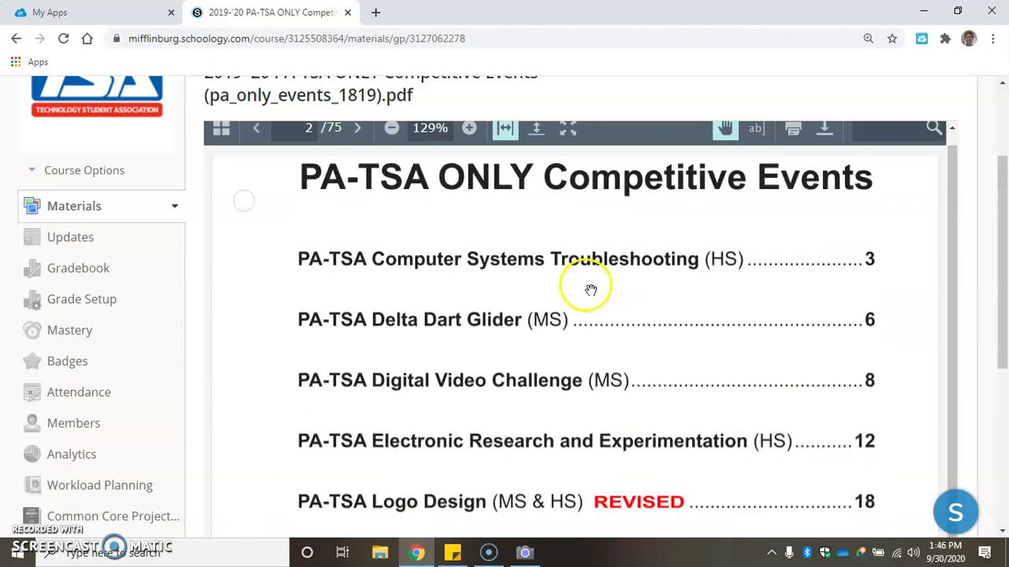
pyautogui.scroll(2, 561, 285)
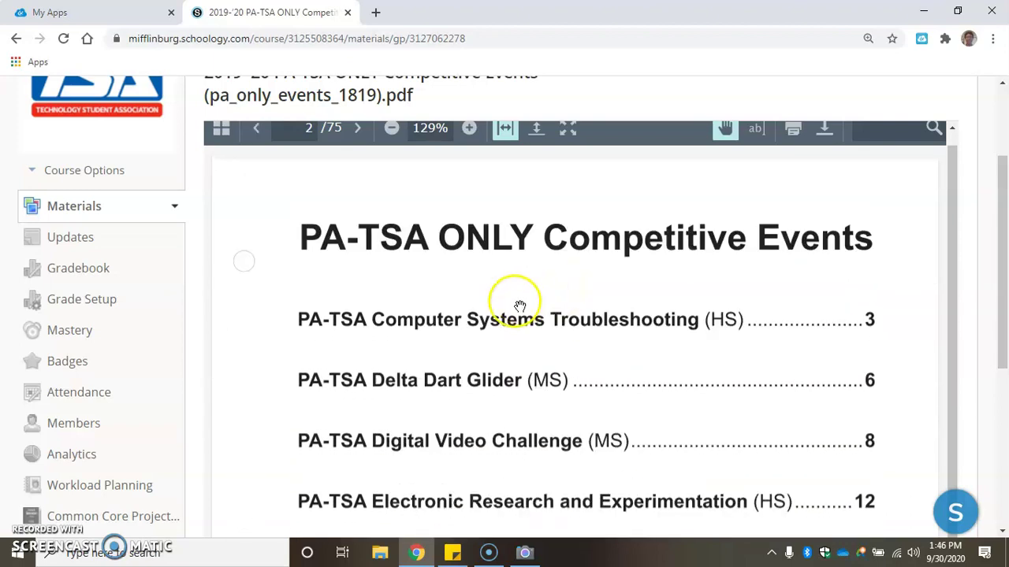
pyautogui.scroll(-5, 519, 306)
pyautogui.scroll(-1, 519, 306)
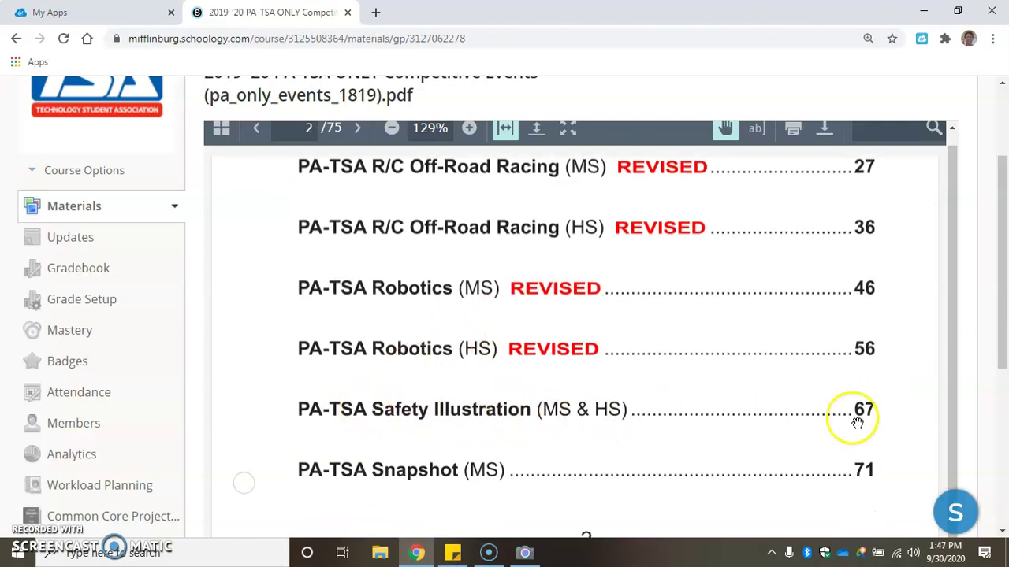
pyautogui.scroll(1, 299, 166)
pyautogui.click(300, 128)
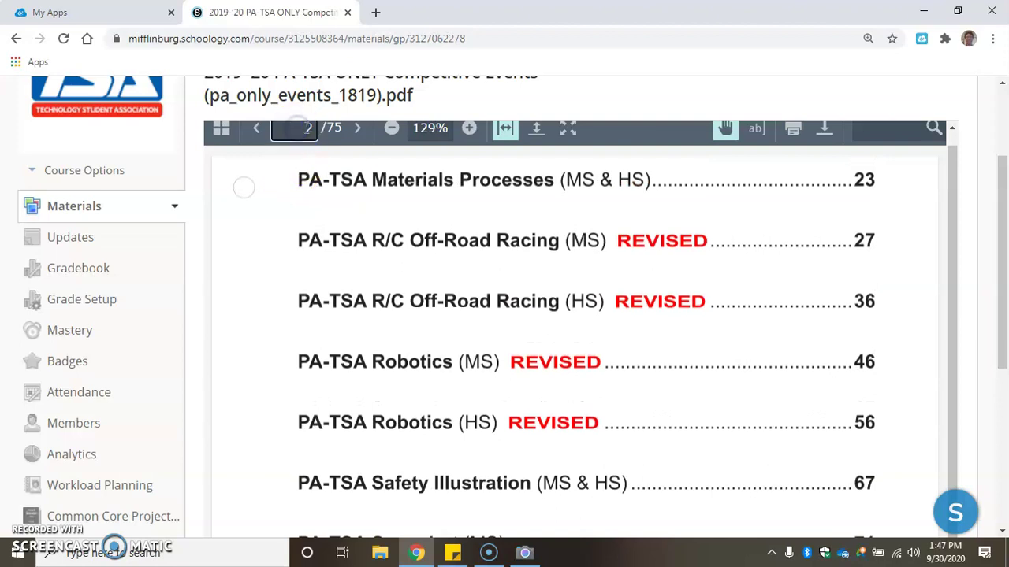
pyautogui.click(314, 129)
# Jump to page 67 and read the Safety Illustration overview and Specific Regulations A–G
pyautogui.write('67')
pyautogui.press('Return')
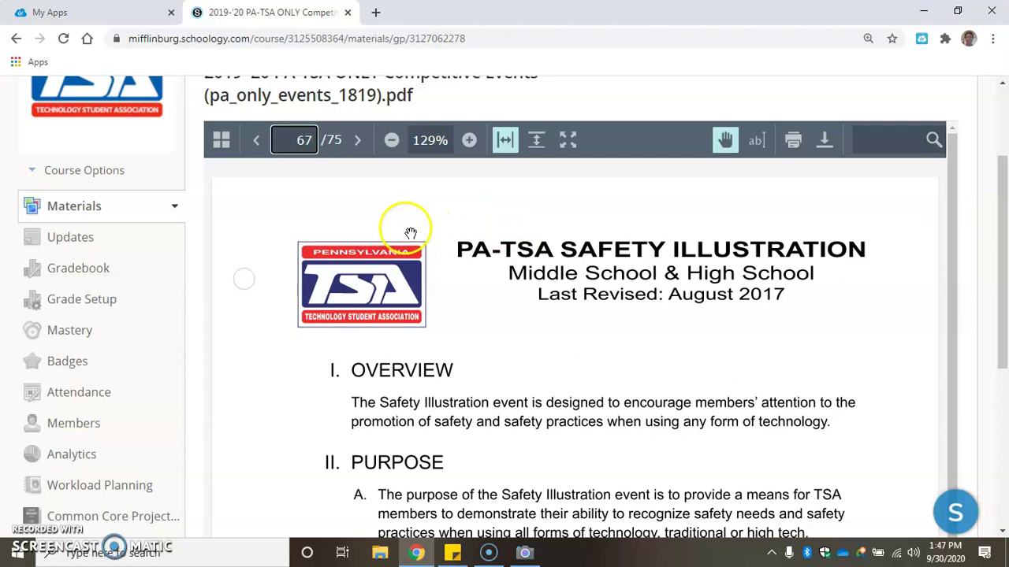
pyautogui.scroll(-1, 556, 317)
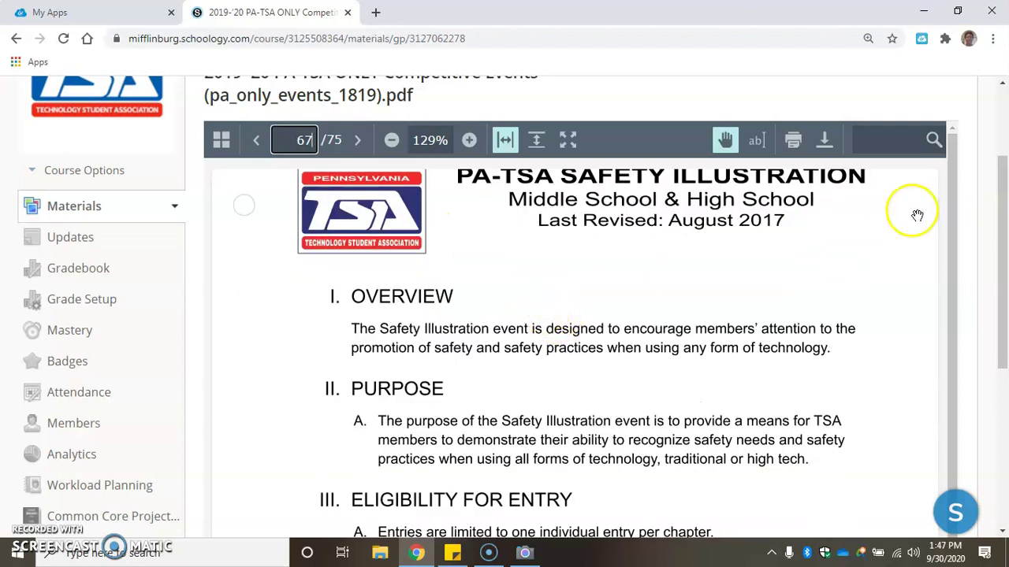
pyautogui.moveTo(952, 193); pyautogui.dragTo(952, 219)
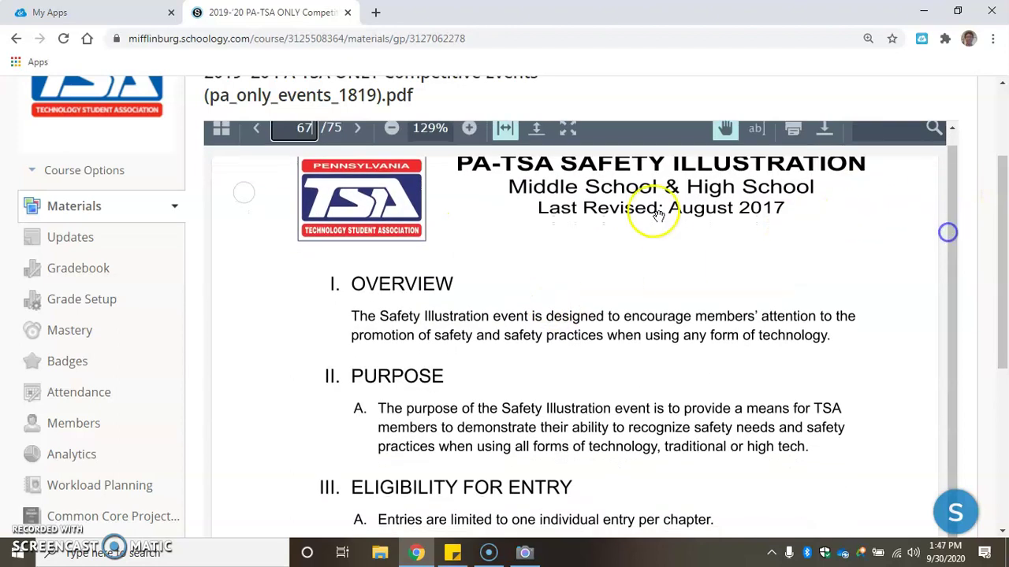
pyautogui.scroll(-1, 643, 235)
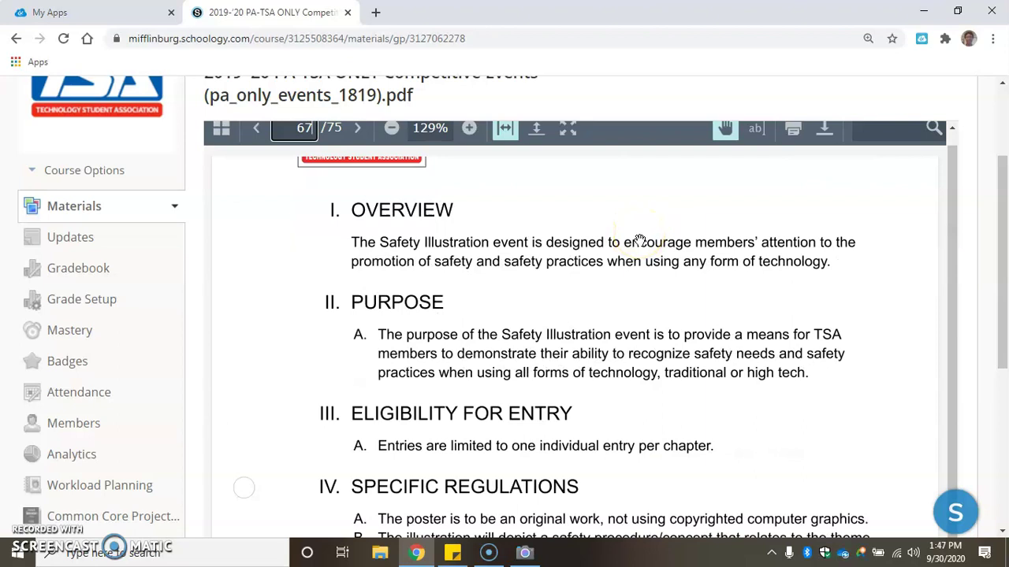
pyautogui.scroll(-3, 640, 240)
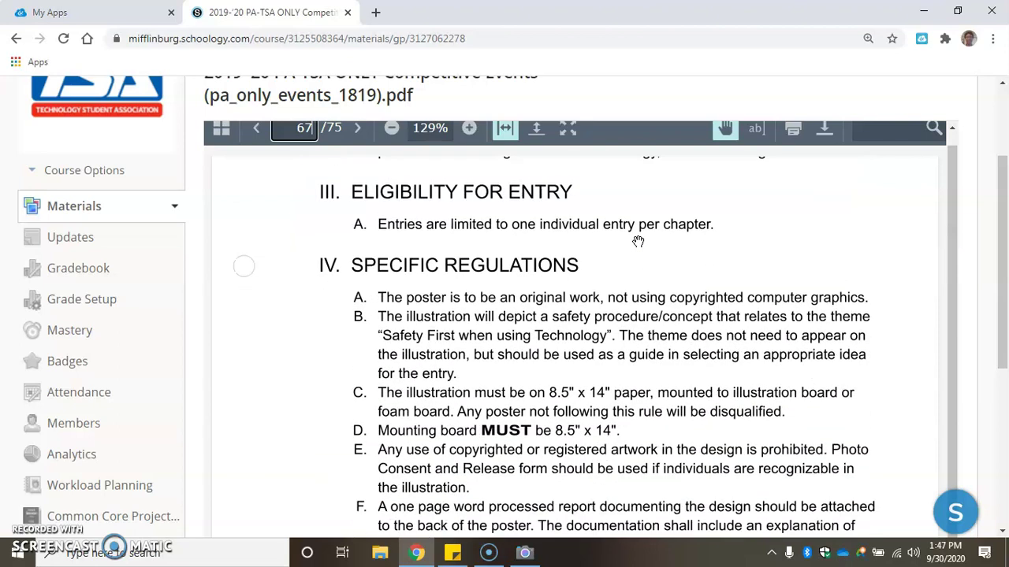
pyautogui.scroll(-1, 639, 242)
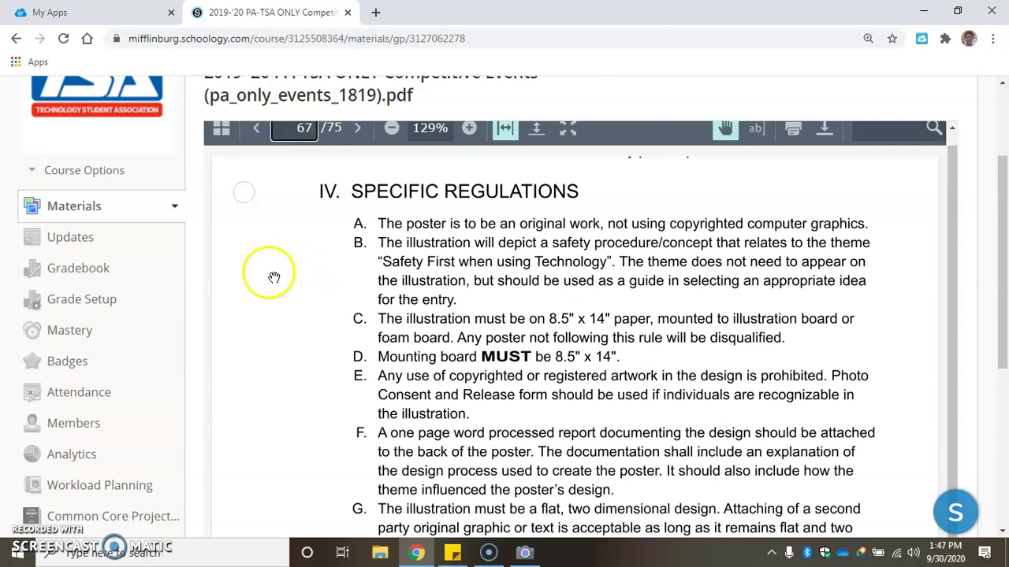
pyautogui.scroll(-1, 378, 335)
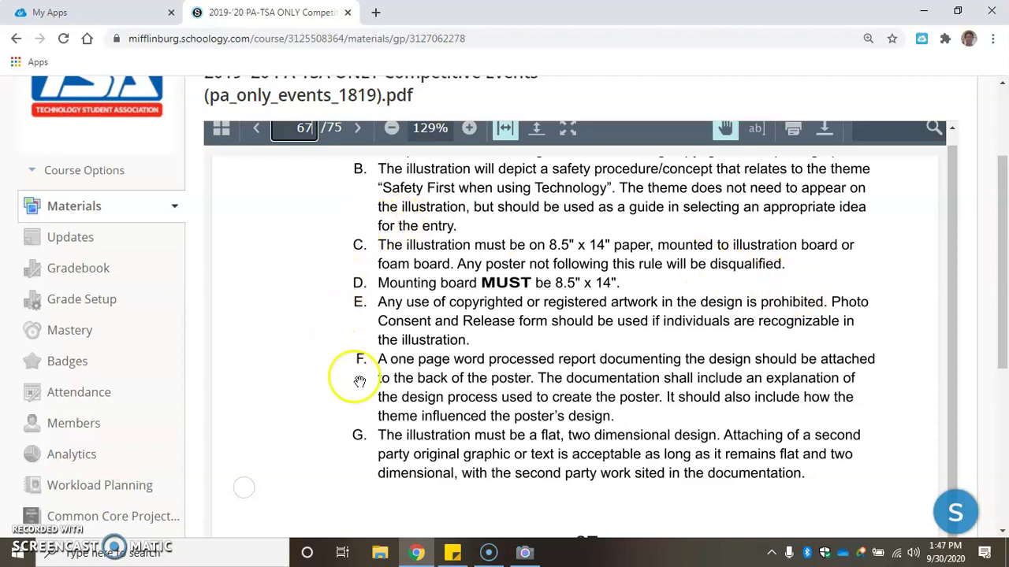
pyautogui.scroll(-1, 428, 354)
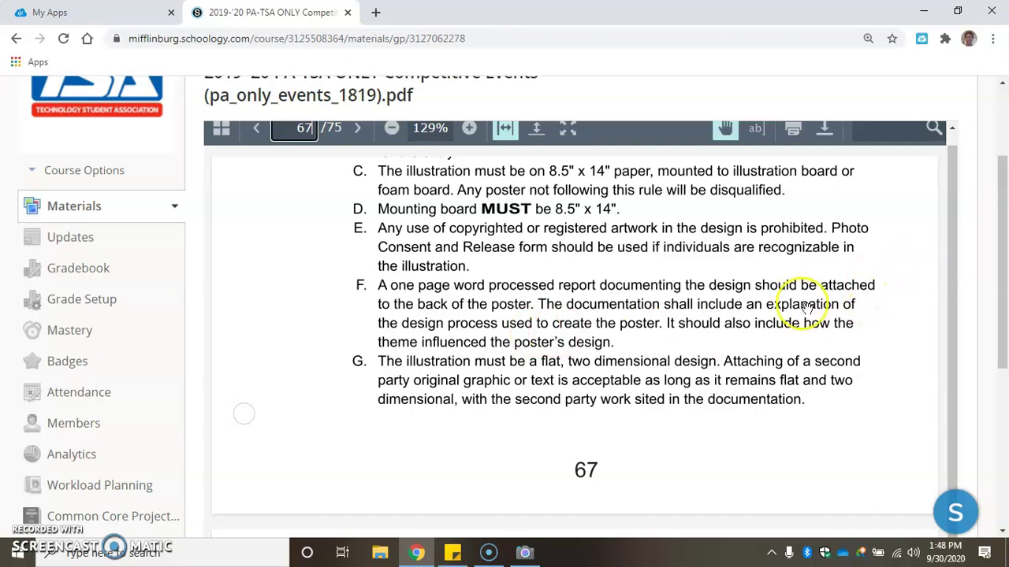
# Scroll past the page 68 procedures and page 69 consent form to the page 70 rating form
pyautogui.scroll(6, 800, 296)
pyautogui.scroll(-7, 802, 315)
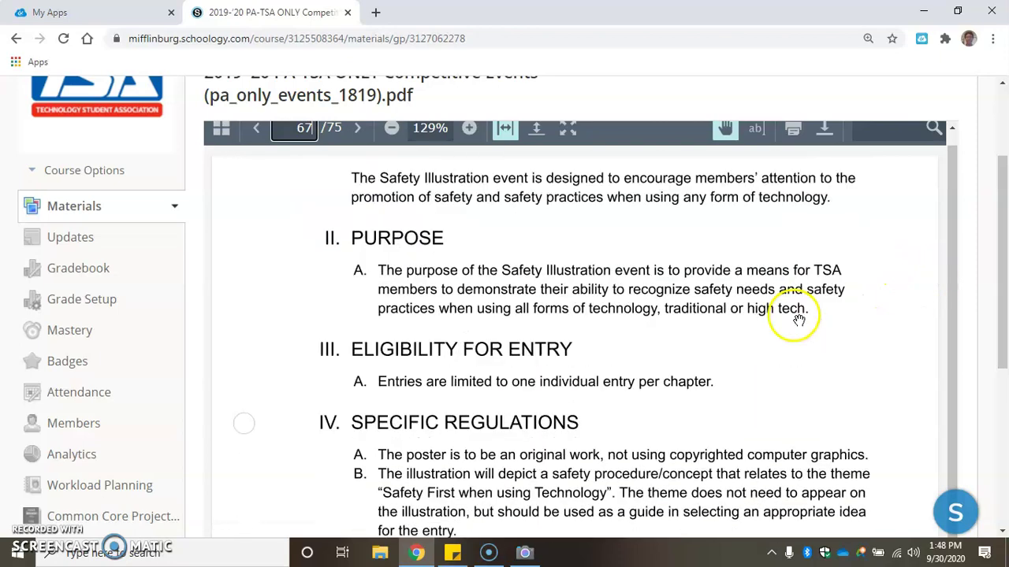
pyautogui.scroll(-2, 794, 324)
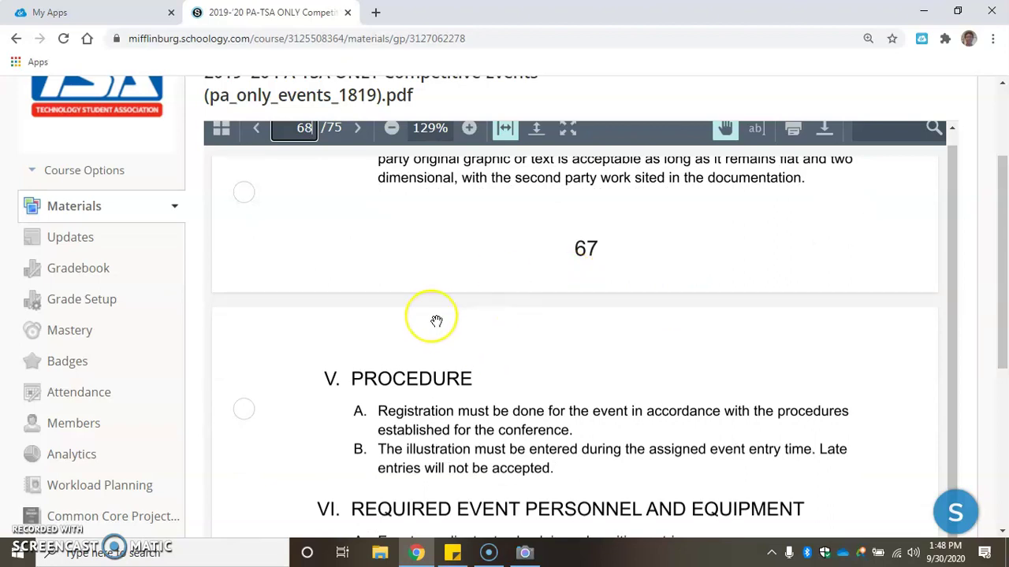
pyautogui.scroll(-5, 436, 321)
pyautogui.scroll(-5, 437, 322)
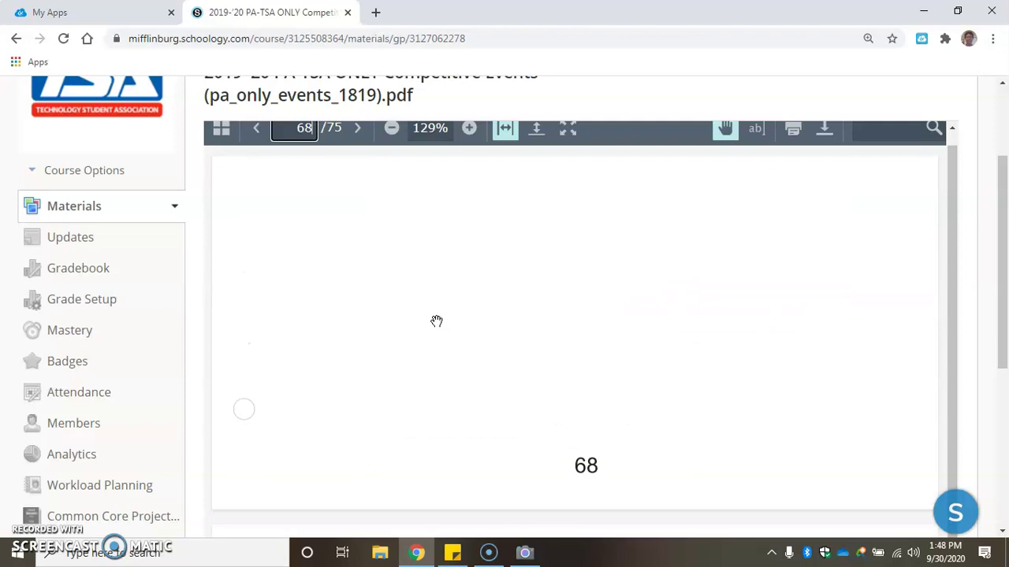
pyautogui.scroll(10, 437, 322)
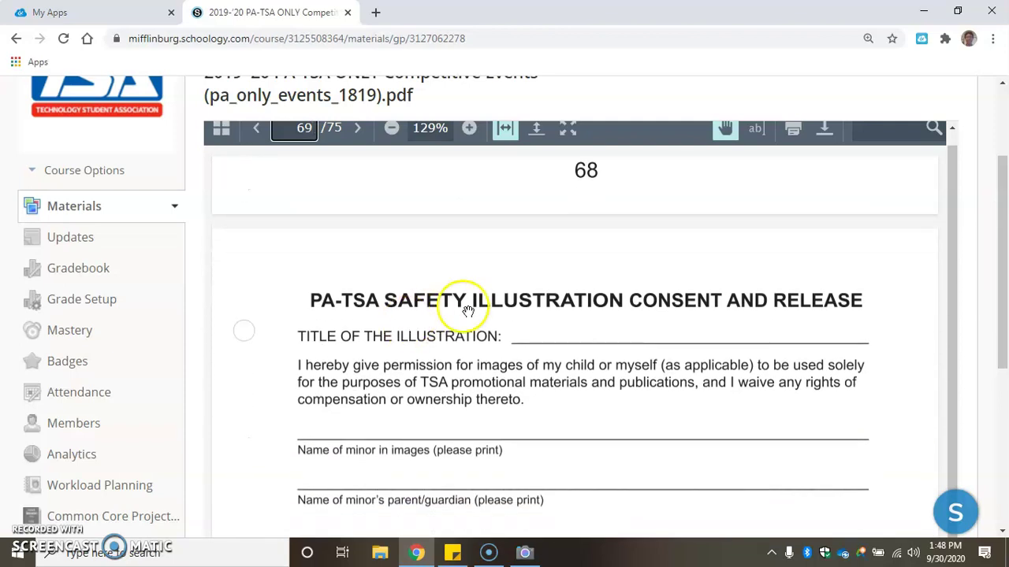
pyautogui.scroll(-5, 496, 319)
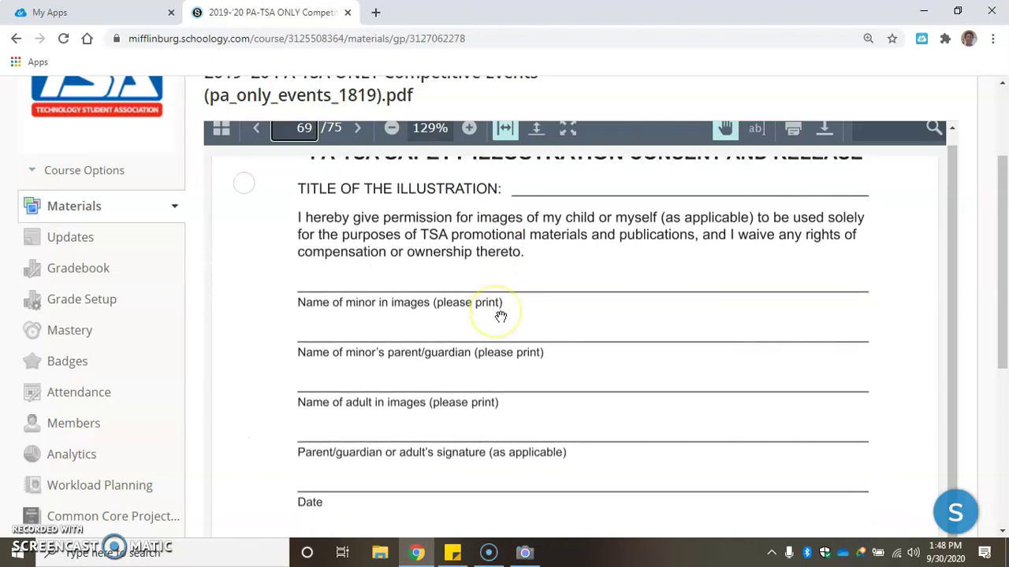
pyautogui.scroll(-8, 500, 317)
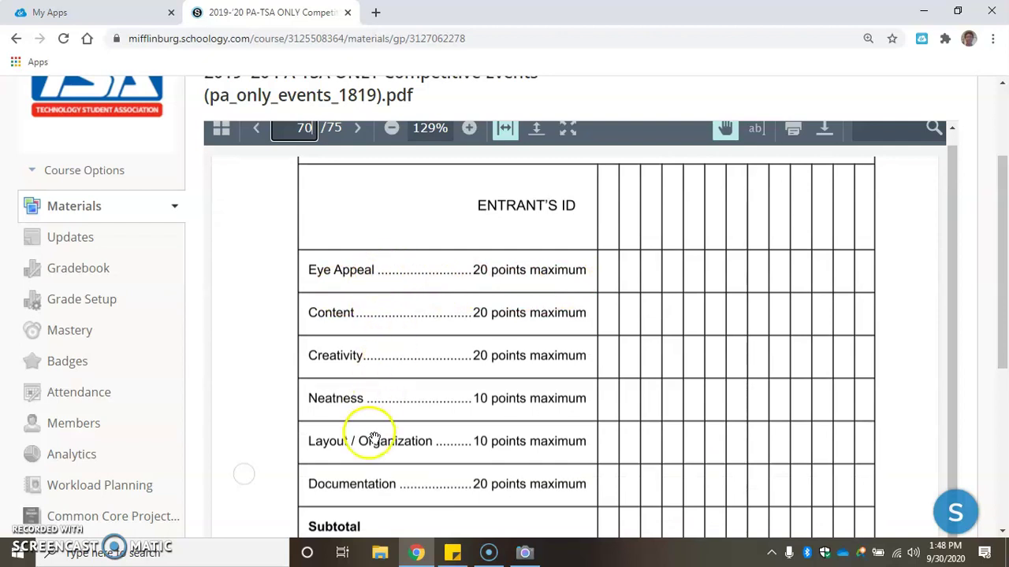
pyautogui.scroll(-1, 374, 438)
pyautogui.scroll(5, 378, 395)
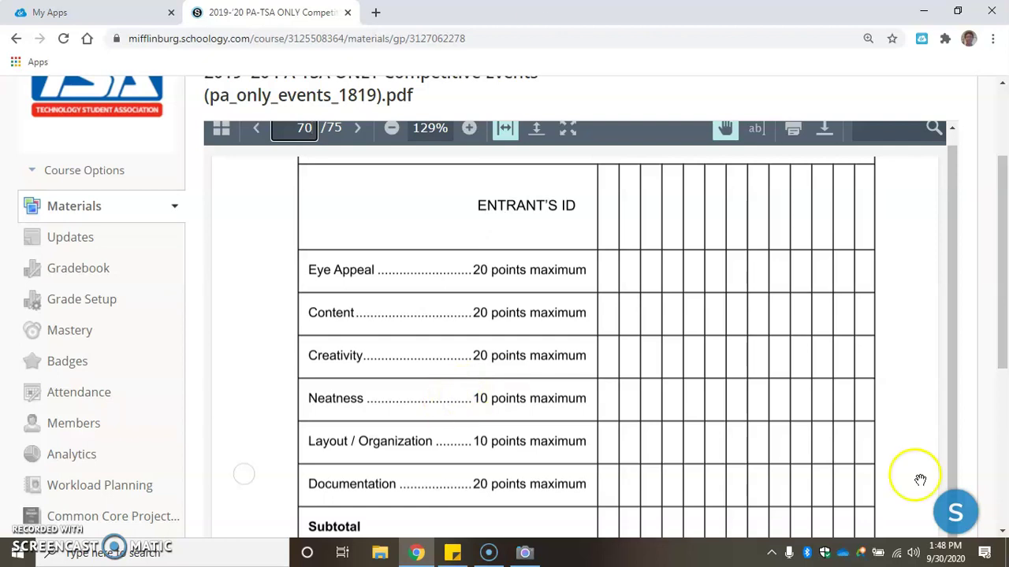
pyautogui.scroll(-2, 552, 402)
pyautogui.scroll(3, 517, 387)
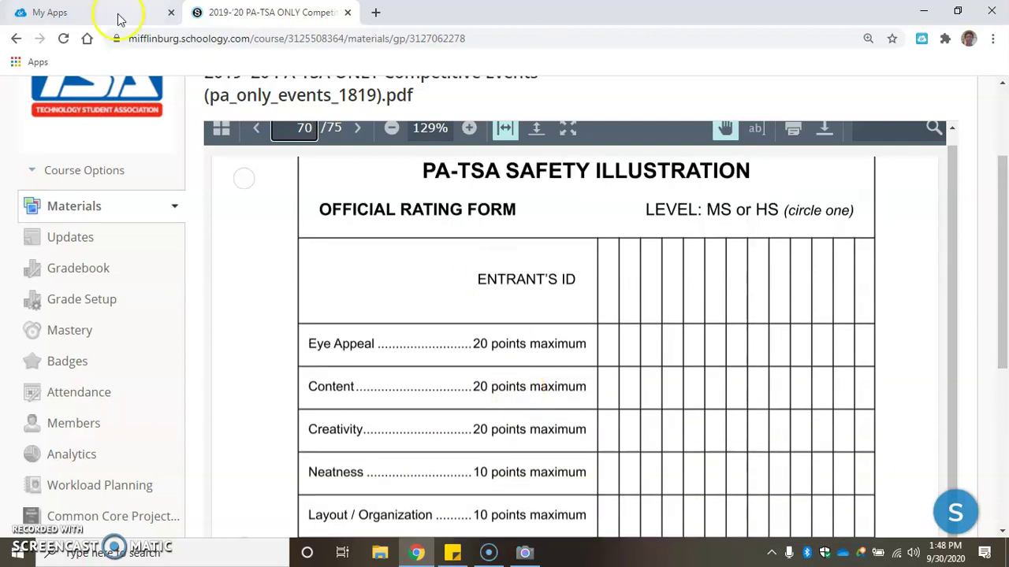
pyautogui.scroll(2, 505, 243)
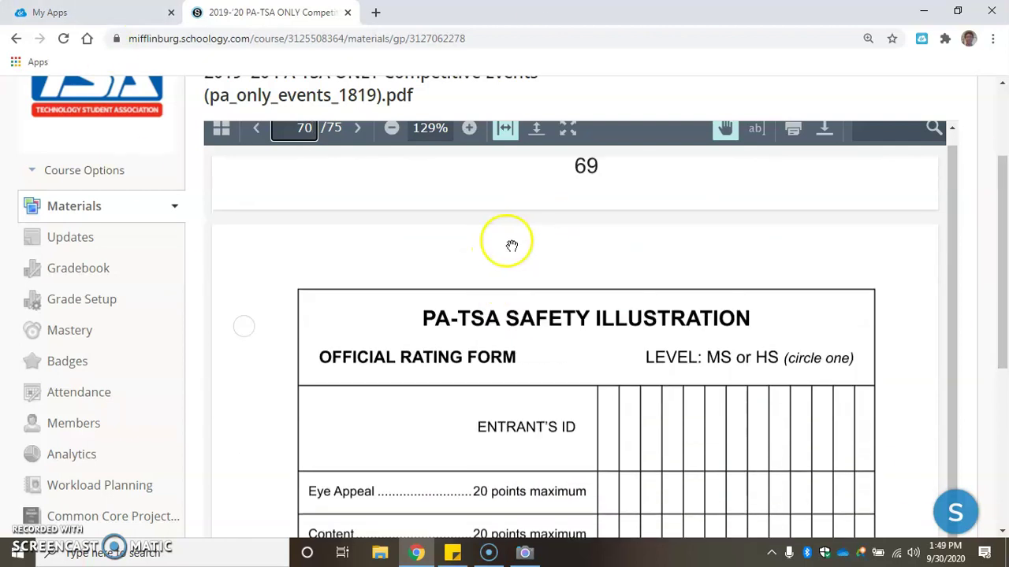
# Return to the ClassLink tab, launch Google Docs, and create a Blank document
pyautogui.click(93, 14)
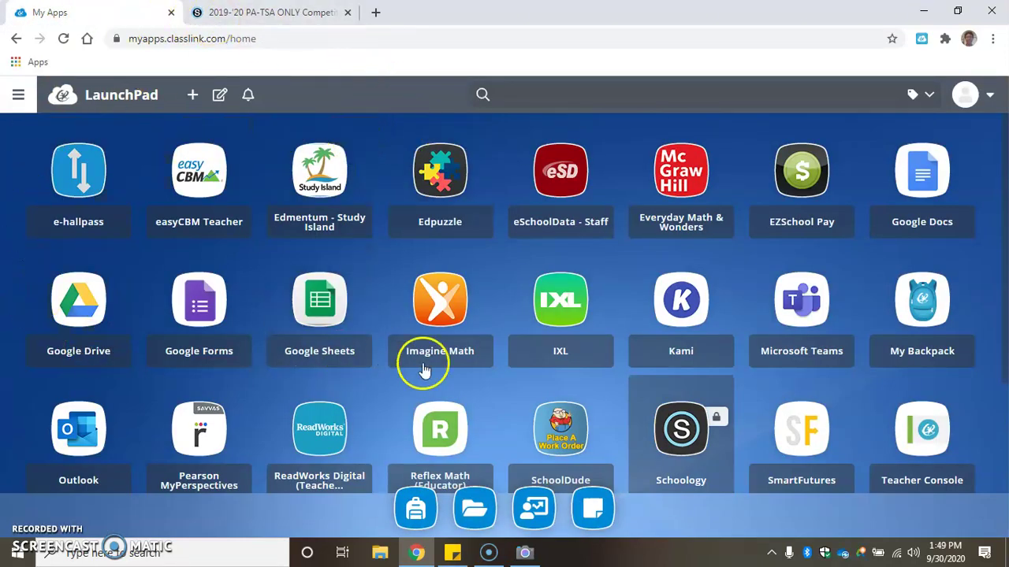
pyautogui.click(922, 179)
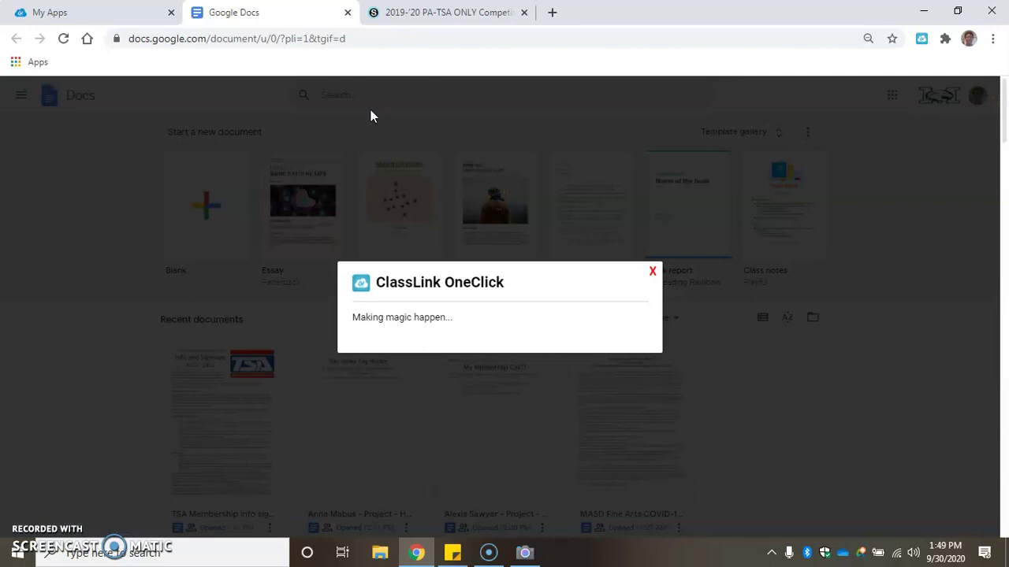
pyautogui.click(265, 241)
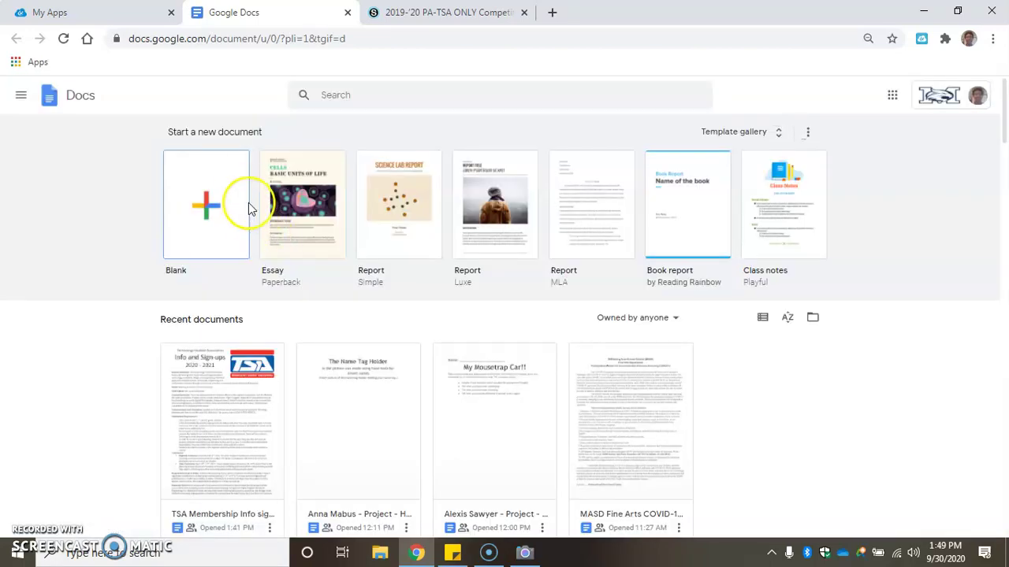
pyautogui.click(216, 197)
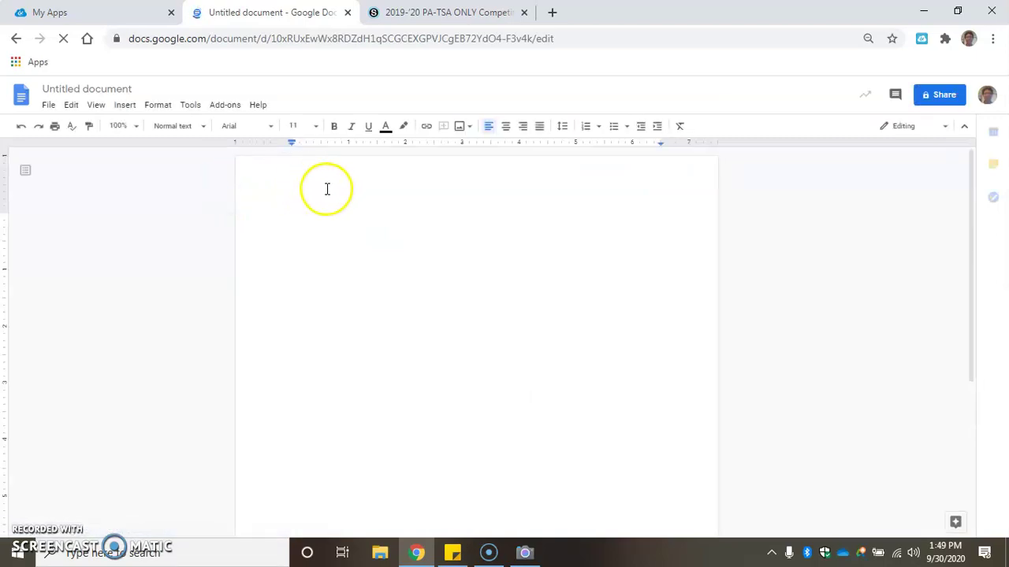
# Zoom the page in and pick Legal (8.5" x 14") paper size in Page setup
pyautogui.hotkey('ctrl', '+')
pyautogui.hotkey('ctrl', '+')
pyautogui.hotkey('ctrl', '+')
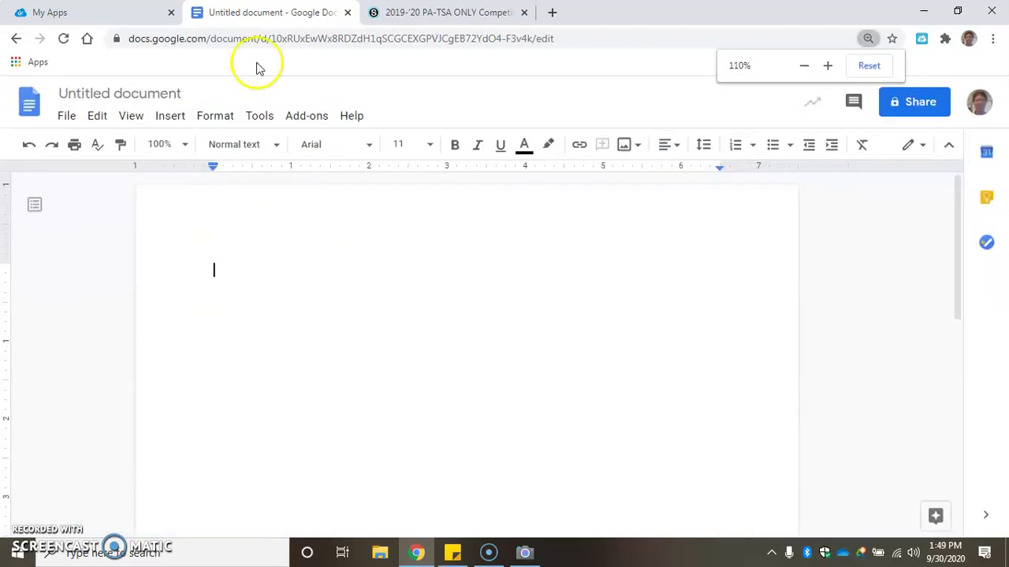
pyautogui.click(66, 117)
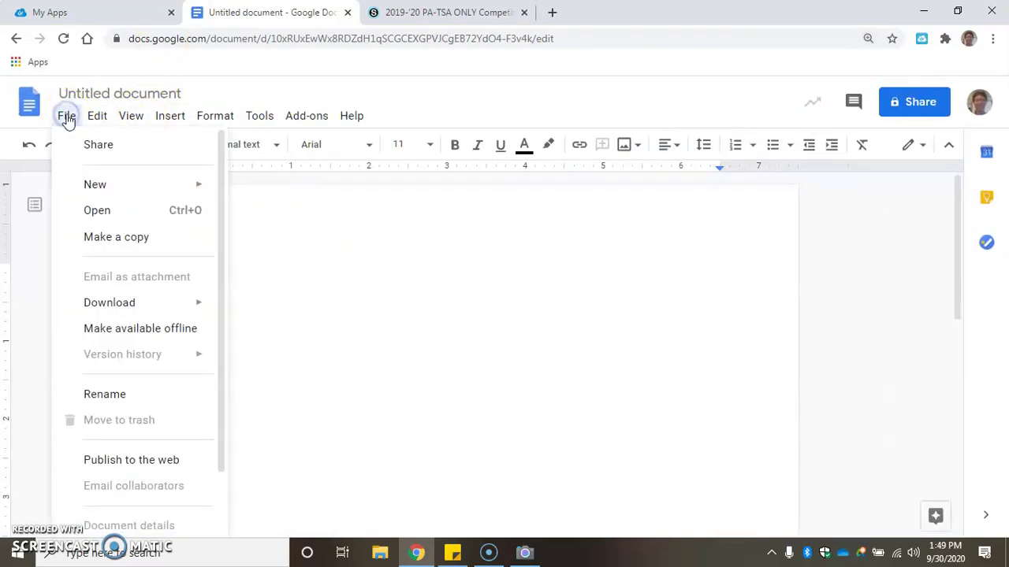
pyautogui.scroll(-2, 133, 338)
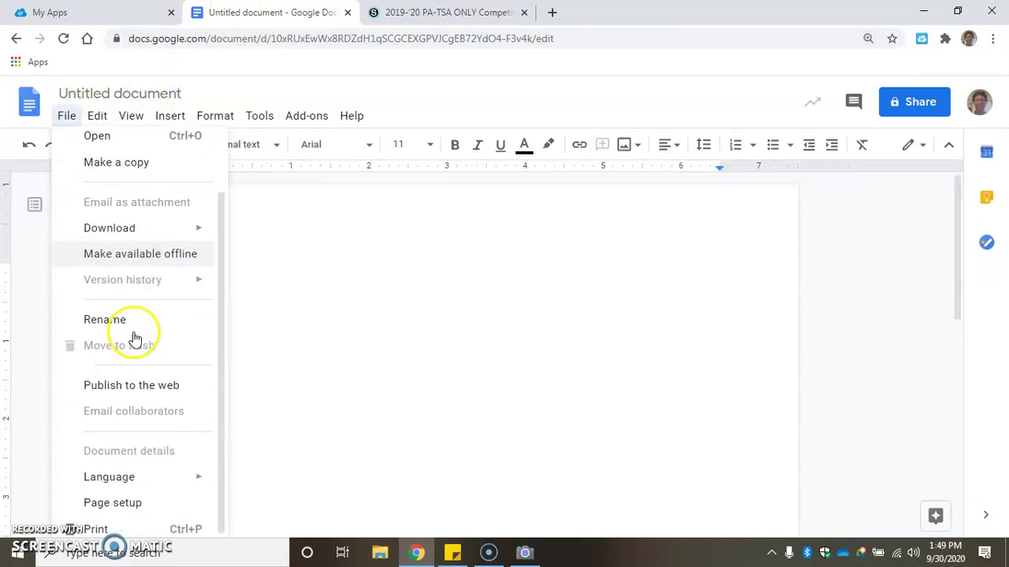
pyautogui.click(125, 498)
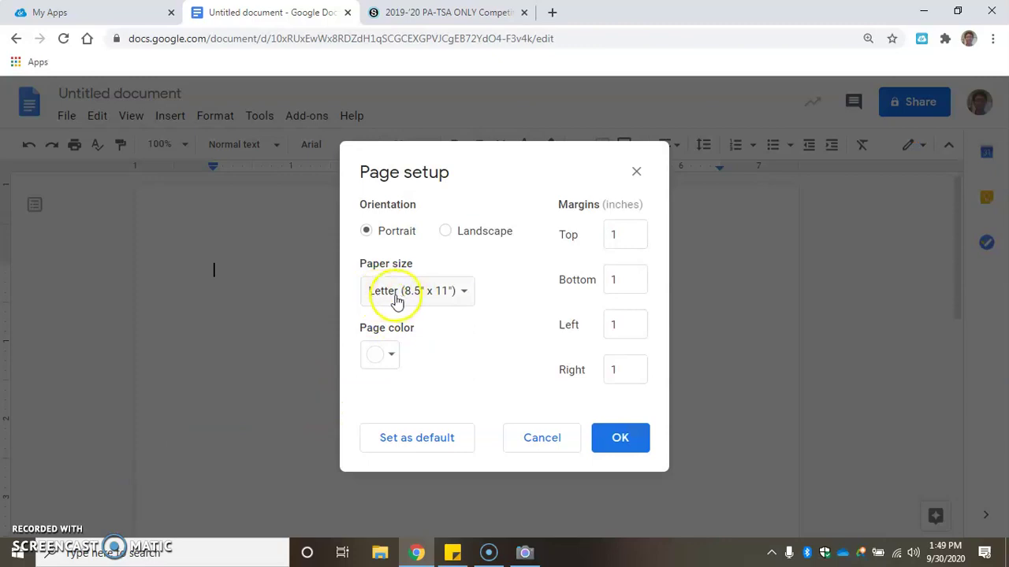
pyautogui.click(464, 292)
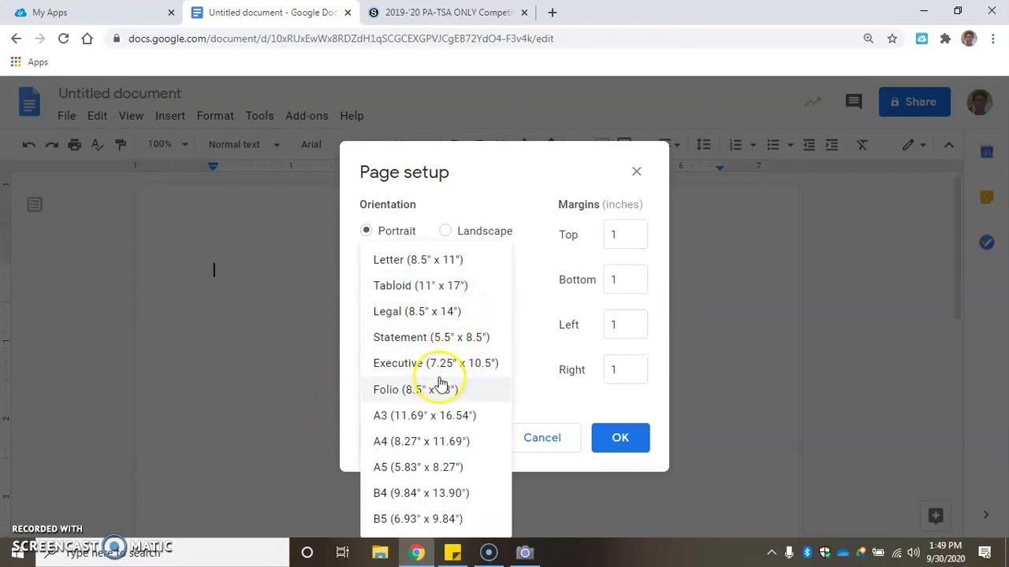
pyautogui.click(453, 316)
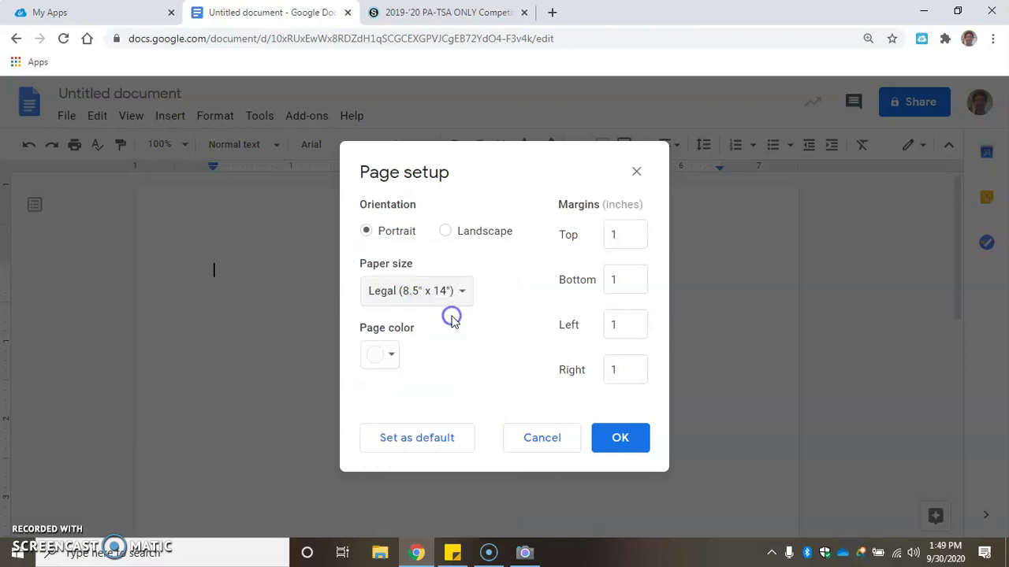
# Confirm the Legal (8.5" x 14") page setup with OK
pyautogui.click(624, 441)
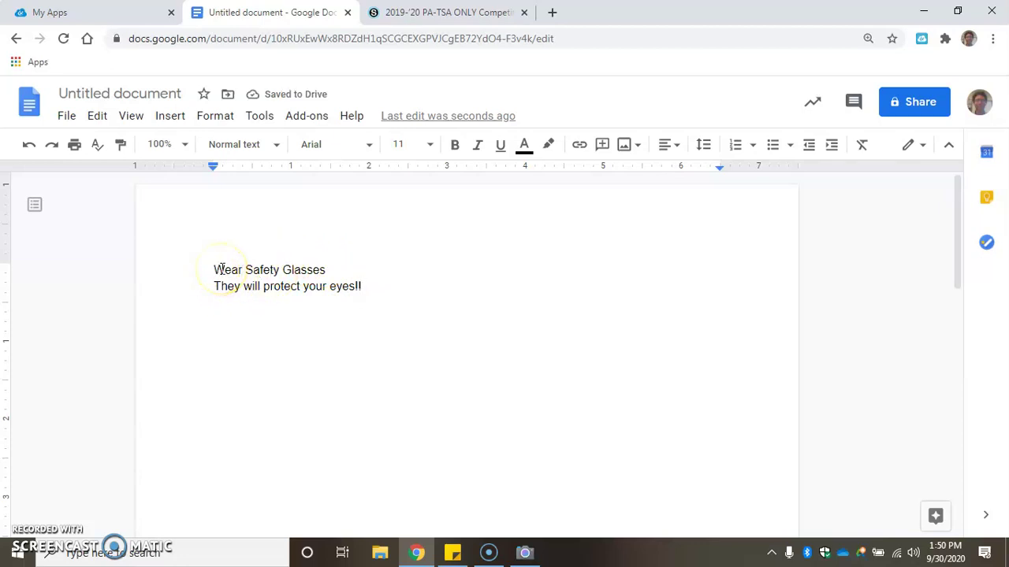
# Set both poster lines to 36 pt, then shrink the second line to 24 pt
pyautogui.moveTo(214, 271); pyautogui.dragTo(367, 283)
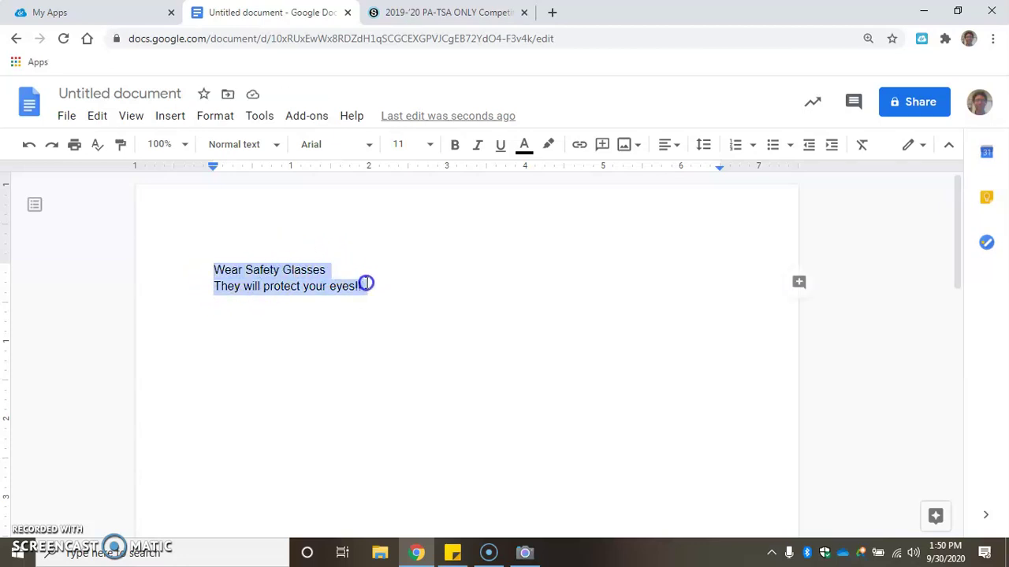
pyautogui.click(430, 147)
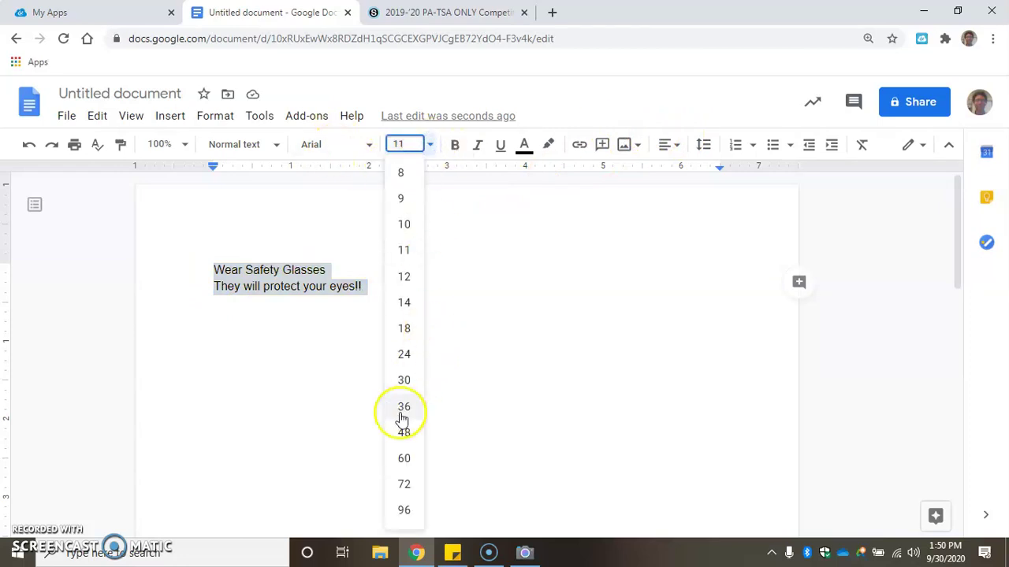
pyautogui.click(403, 410)
pyautogui.click(407, 349)
pyautogui.moveTo(221, 339); pyautogui.dragTo(722, 345)
pyautogui.click(431, 147)
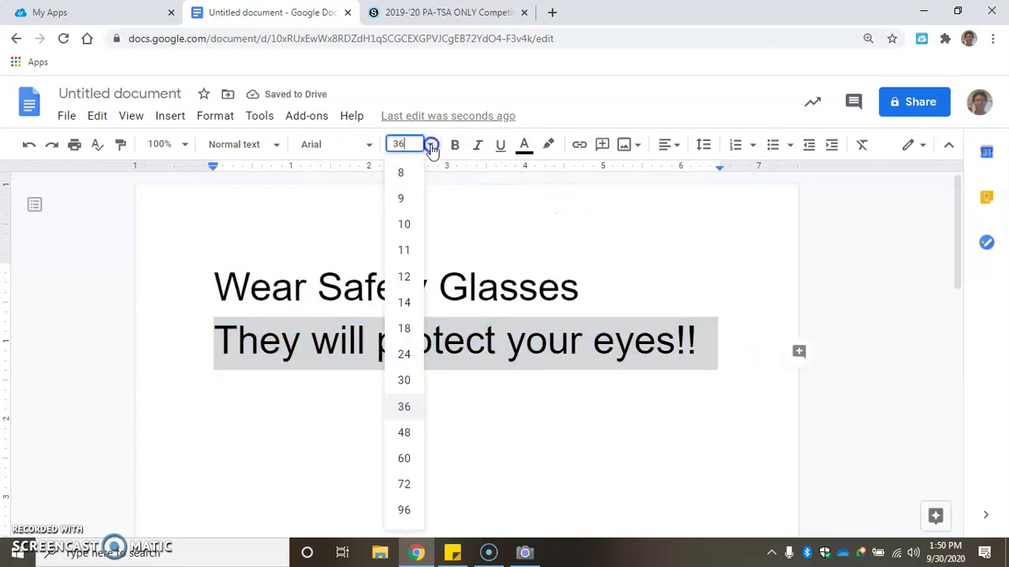
pyautogui.click(402, 358)
pyautogui.click(402, 361)
# Center-align both lines of the safety message
pyautogui.moveTo(214, 280); pyautogui.dragTo(552, 342)
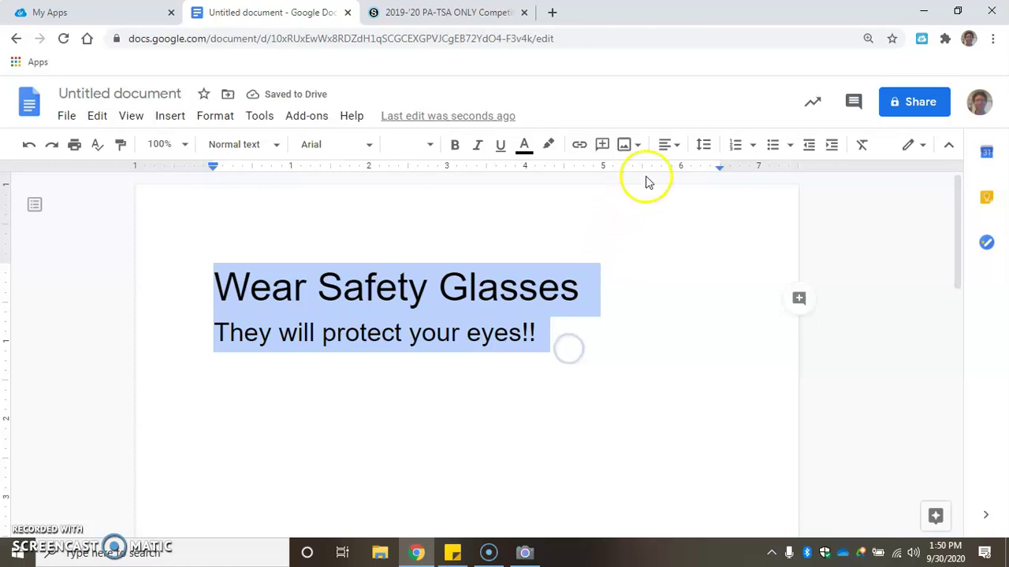
pyautogui.click(675, 146)
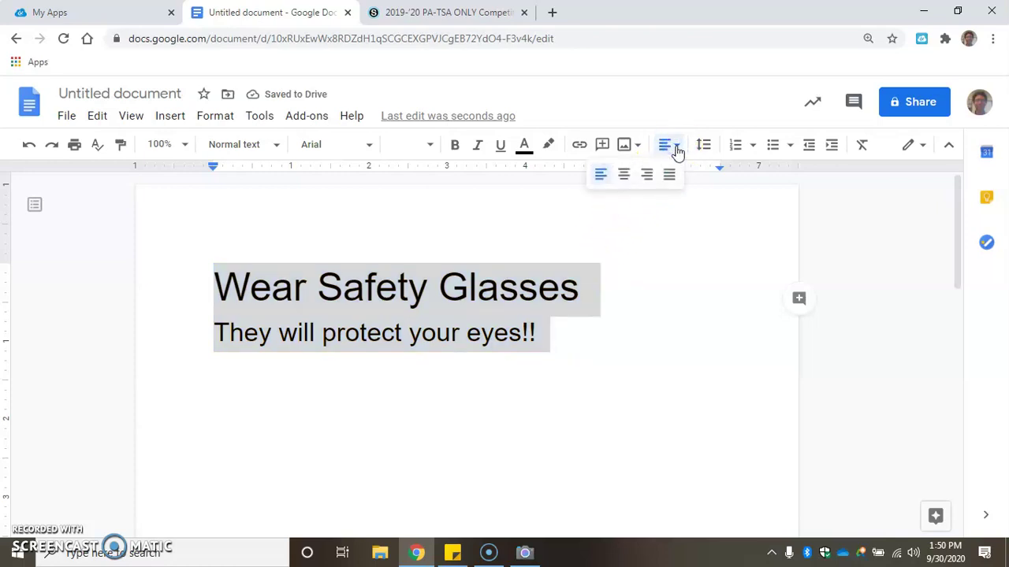
pyautogui.click(627, 178)
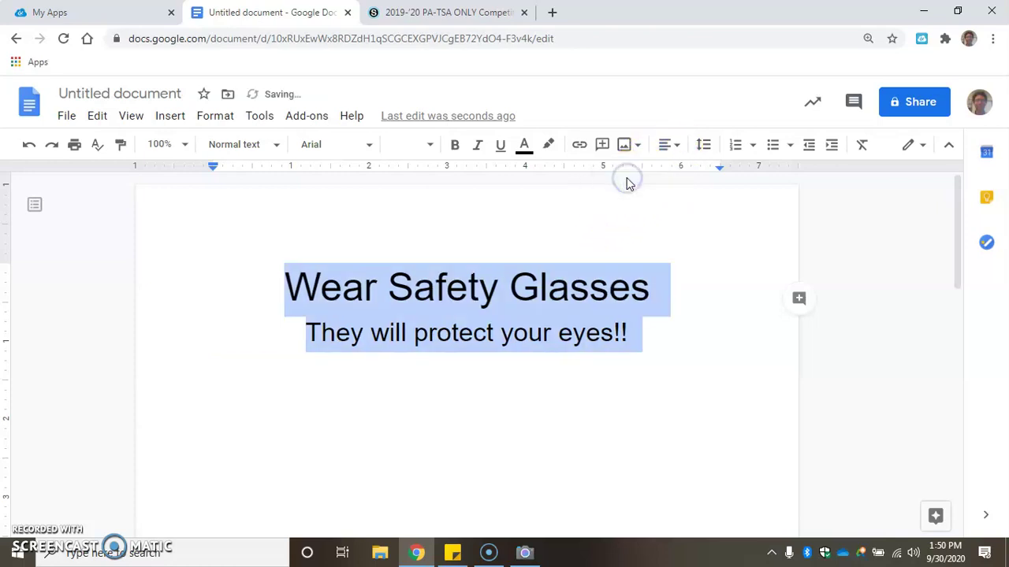
pyautogui.click(370, 149)
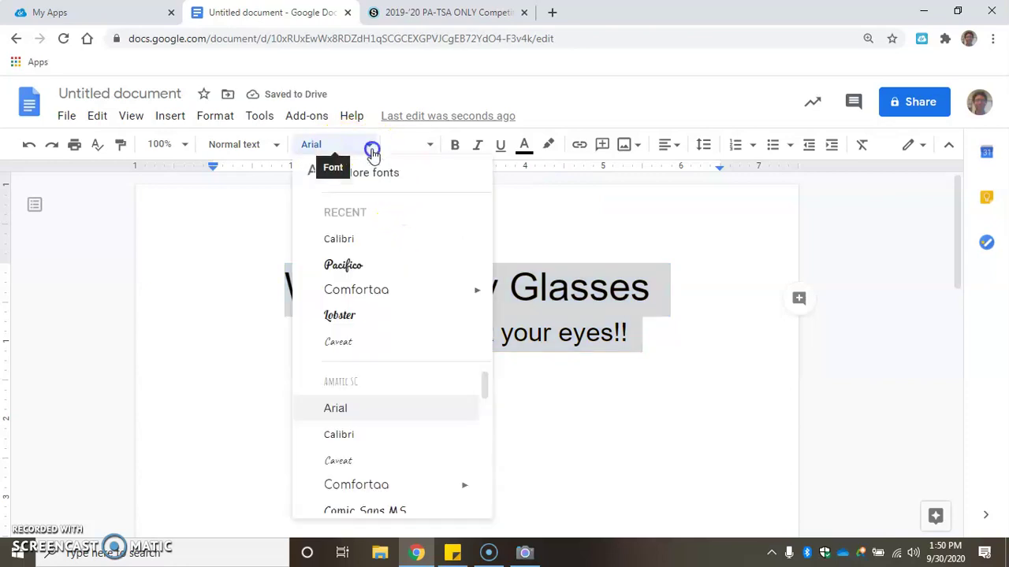
# Apply Pacifico to both lines and color the Wear Safety Glasses title dark red
pyautogui.click(350, 267)
pyautogui.click(398, 249)
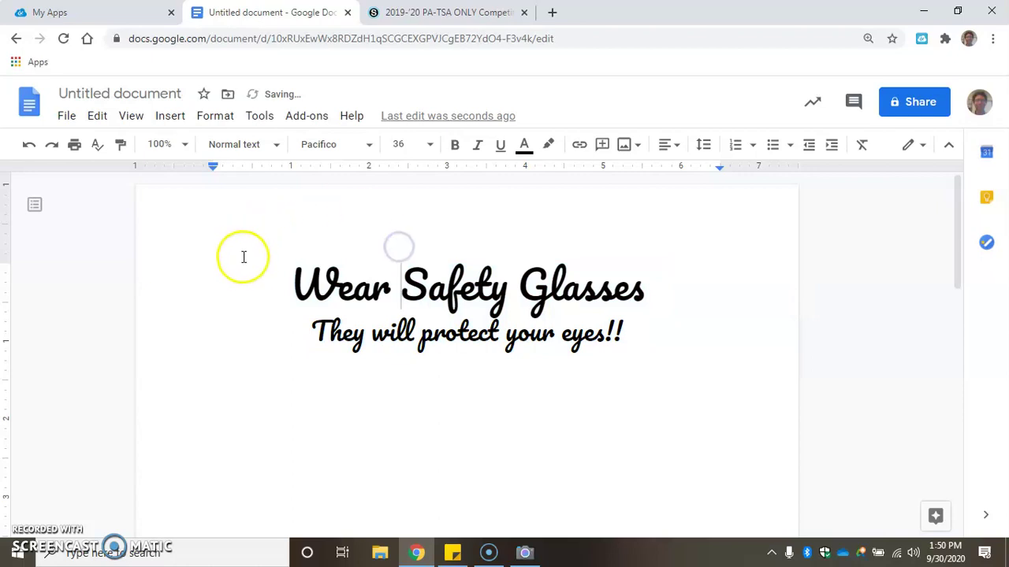
pyautogui.moveTo(270, 291); pyautogui.dragTo(650, 314)
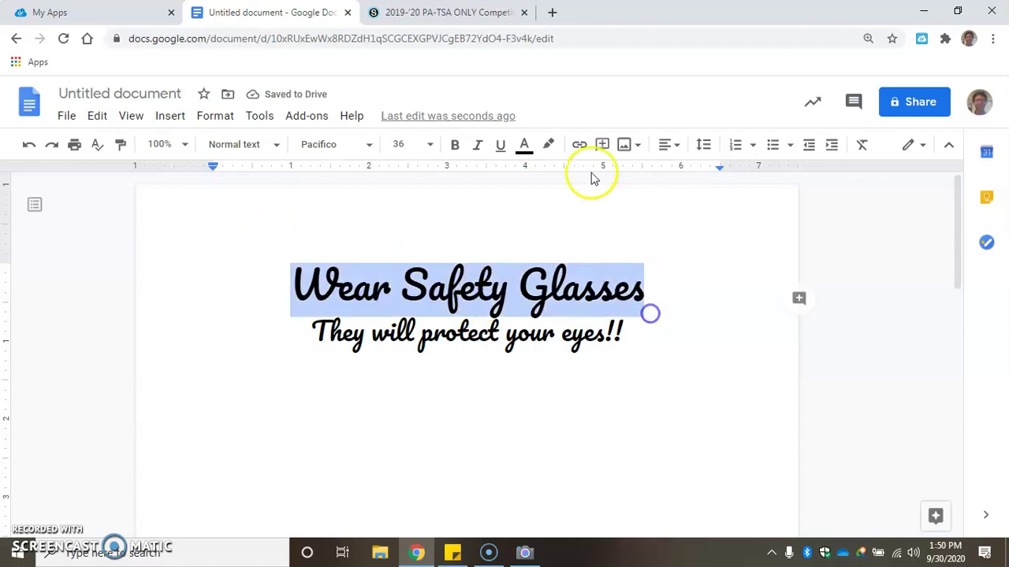
pyautogui.click(524, 144)
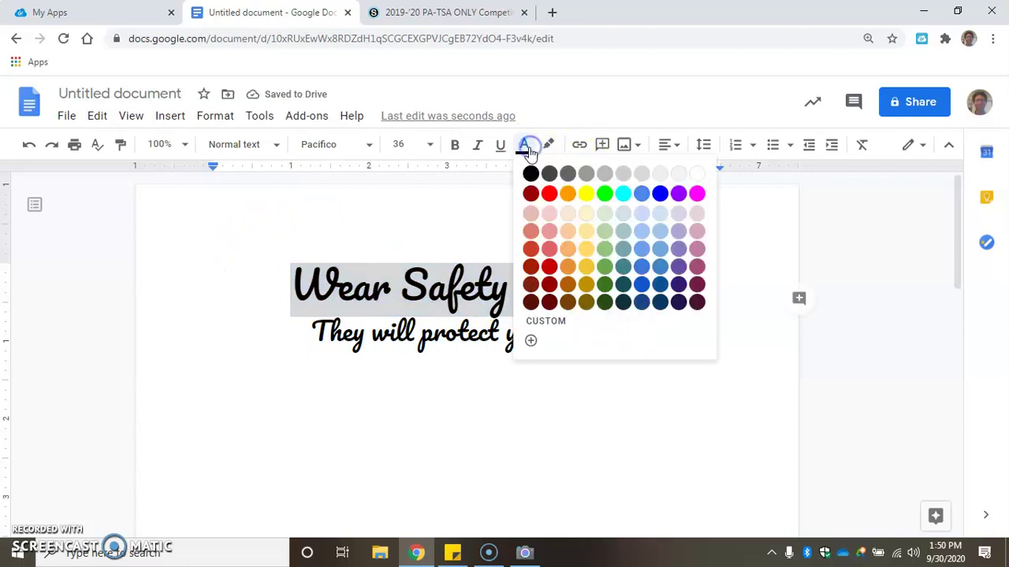
pyautogui.click(531, 193)
pyautogui.click(639, 415)
# Color the second line 'They will protect your eyes!!' dark purple
pyautogui.moveTo(329, 337); pyautogui.dragTo(627, 339)
pyautogui.click(526, 146)
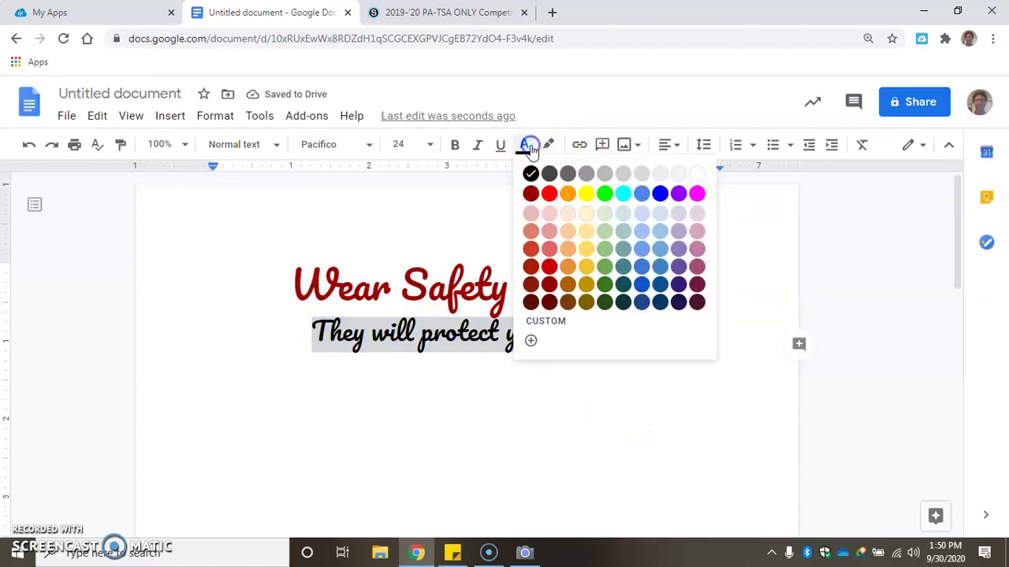
pyautogui.click(679, 285)
pyautogui.click(648, 388)
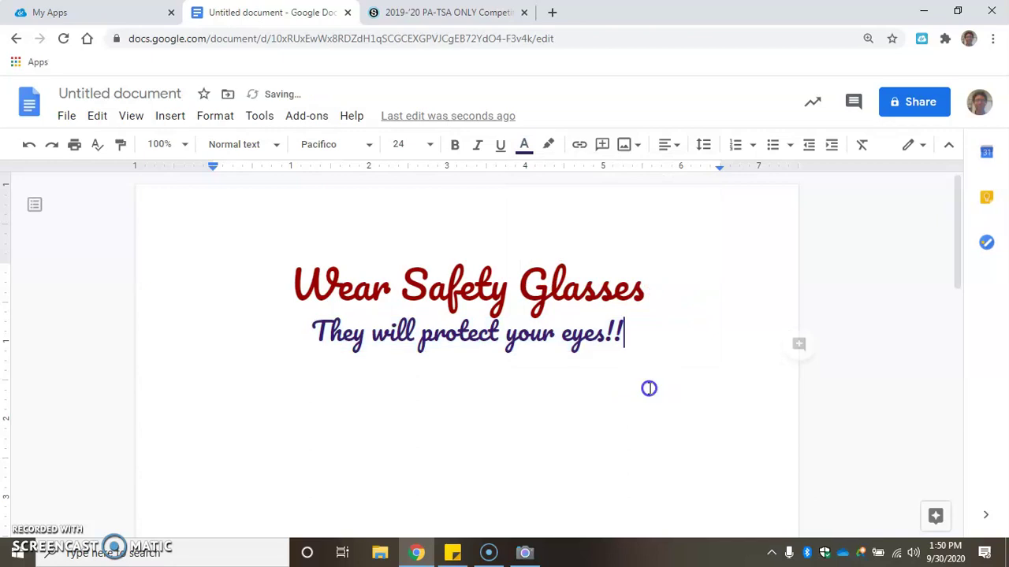
pyautogui.click(641, 360)
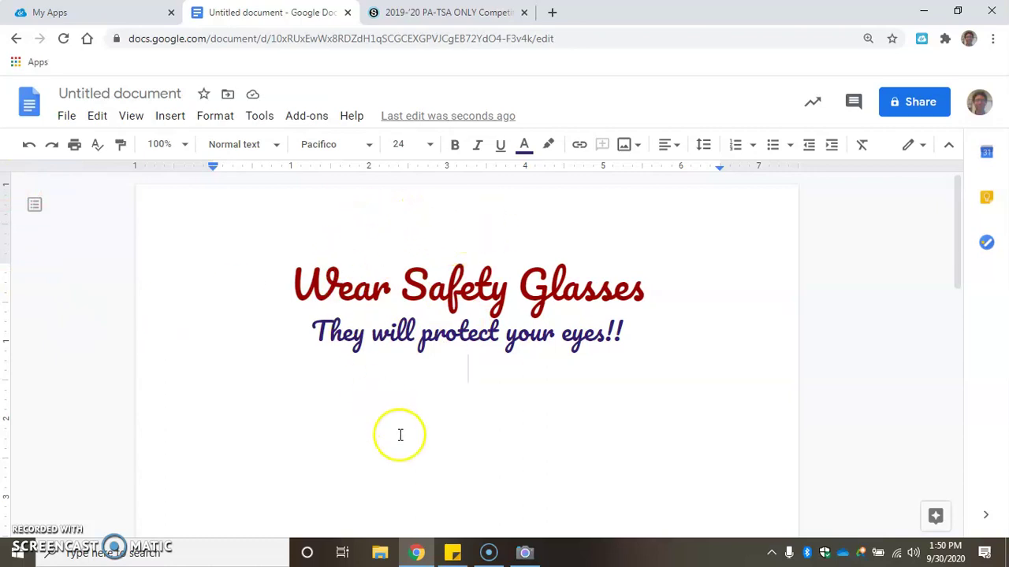
pyautogui.moveTo(533, 557)
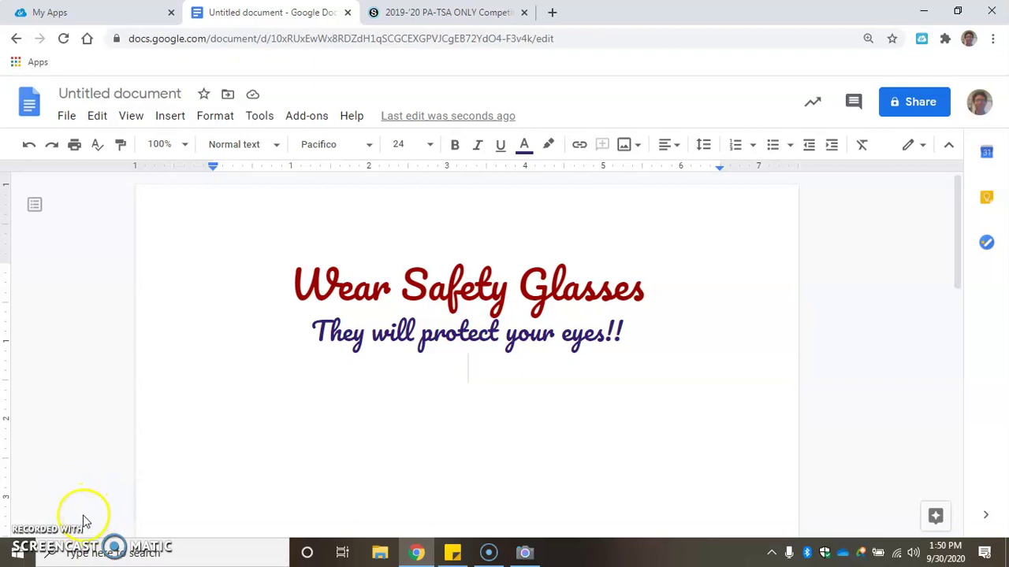
# Launch Windows Camera from the taskbar and take a photo wearing safety glasses
pyautogui.click(524, 553)
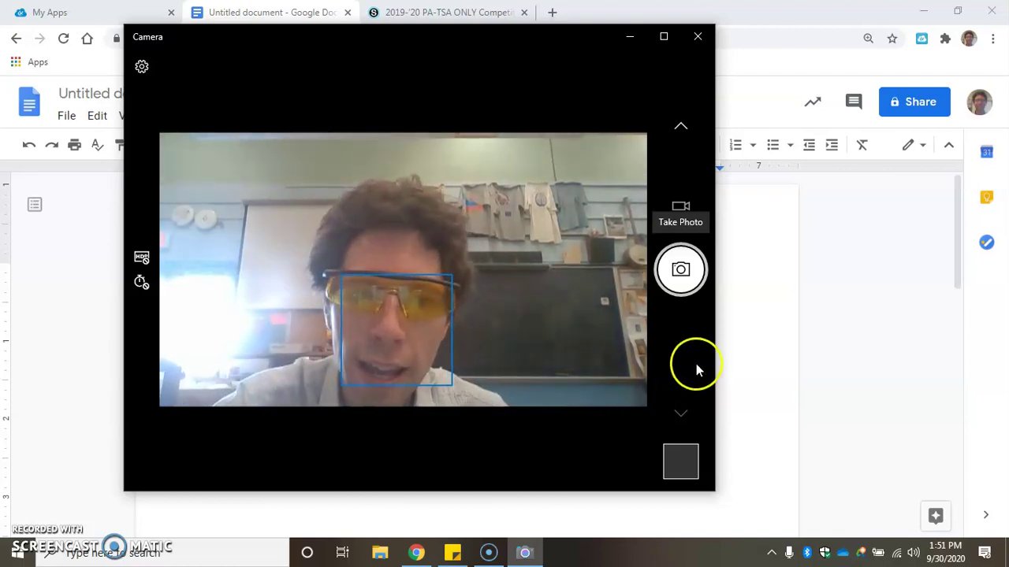
pyautogui.click(685, 268)
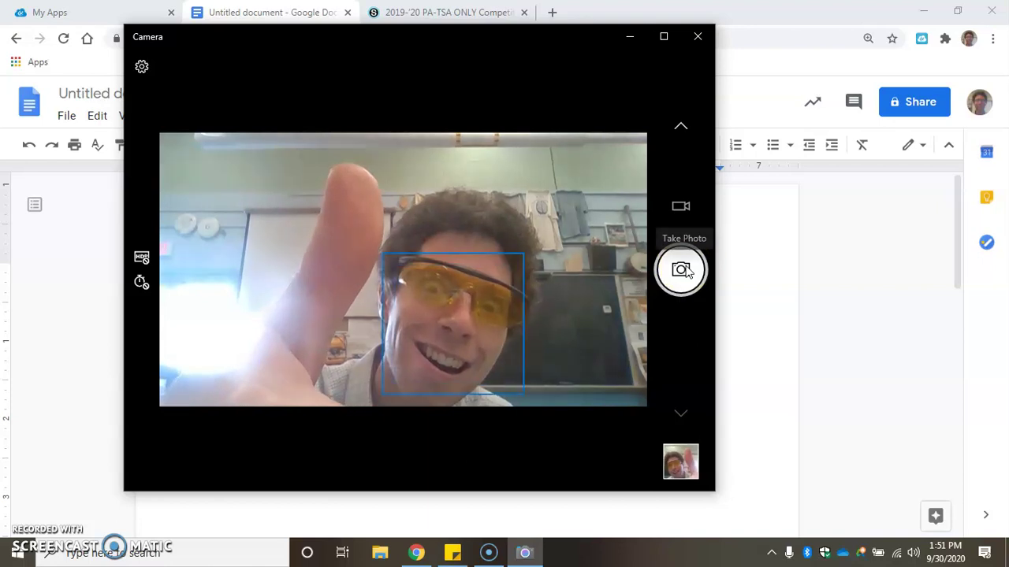
pyautogui.click(683, 268)
pyautogui.click(985, 239)
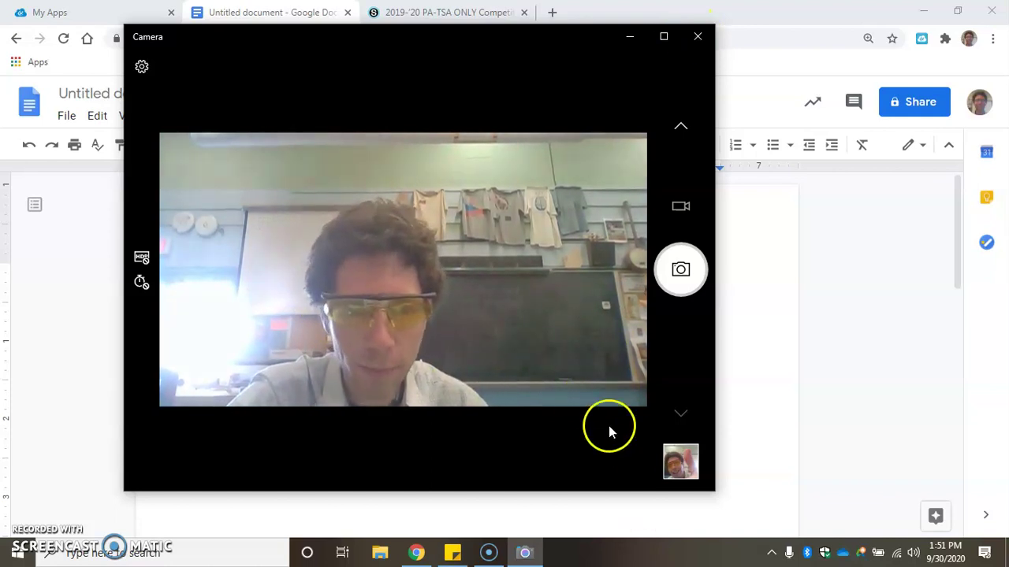
# Open the captured photo and copy it to the clipboard
pyautogui.click(672, 466)
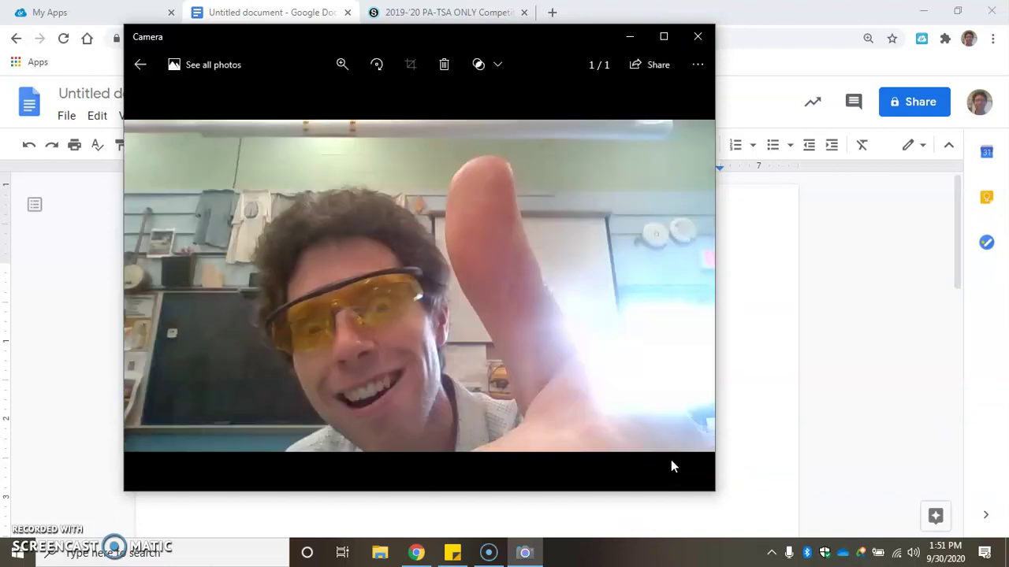
pyautogui.rightClick(312, 250)
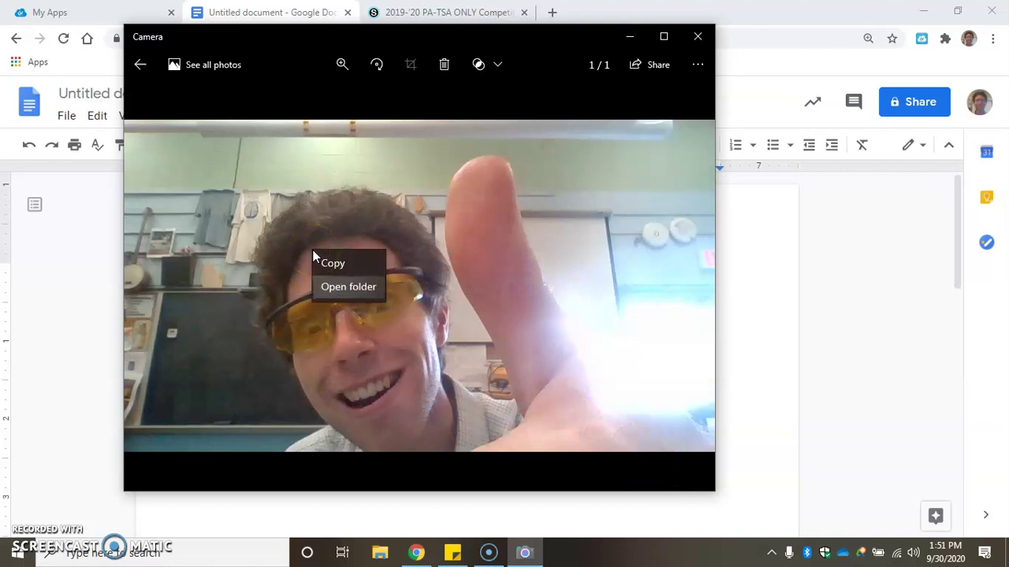
pyautogui.click(331, 263)
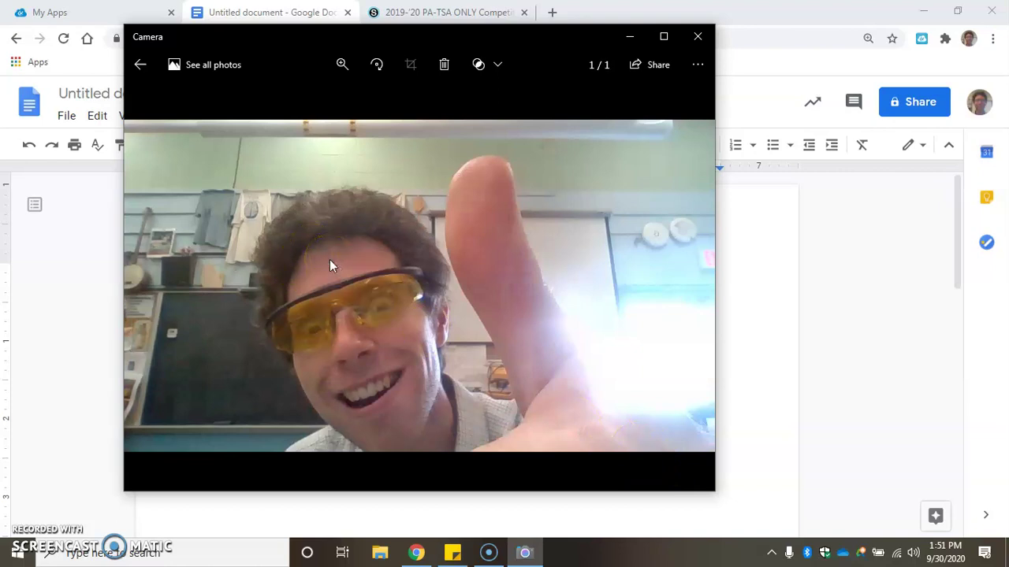
# Return to the document and paste the webcam photo on the empty line below the message
pyautogui.click(630, 38)
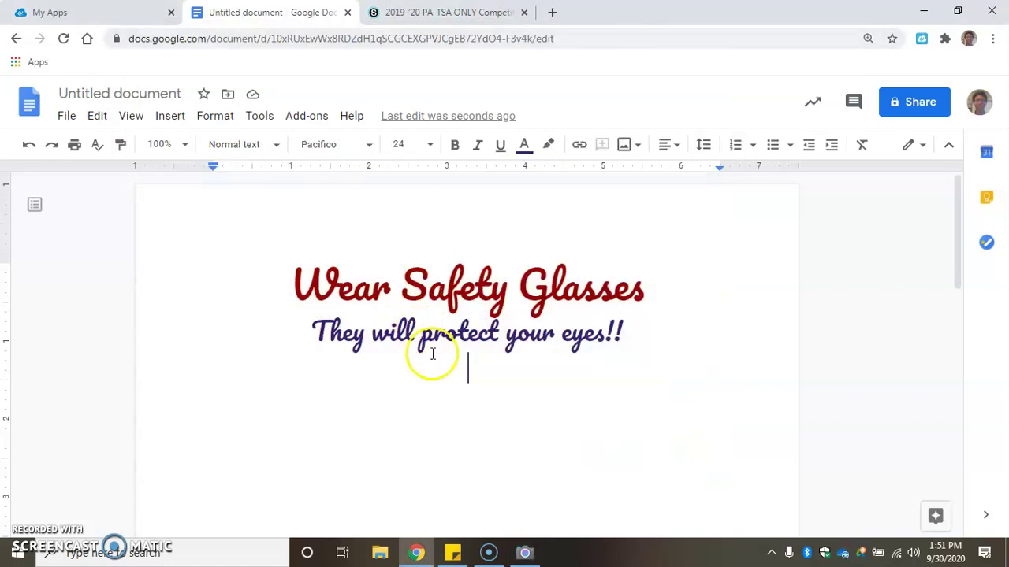
pyautogui.rightClick(451, 375)
pyautogui.click(533, 303)
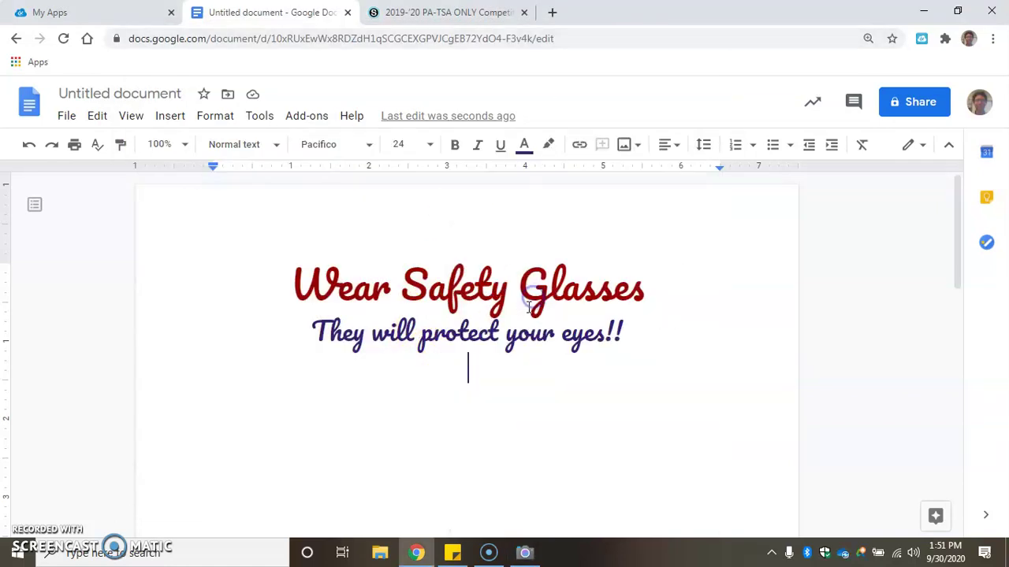
pyautogui.scroll(3, 417, 329)
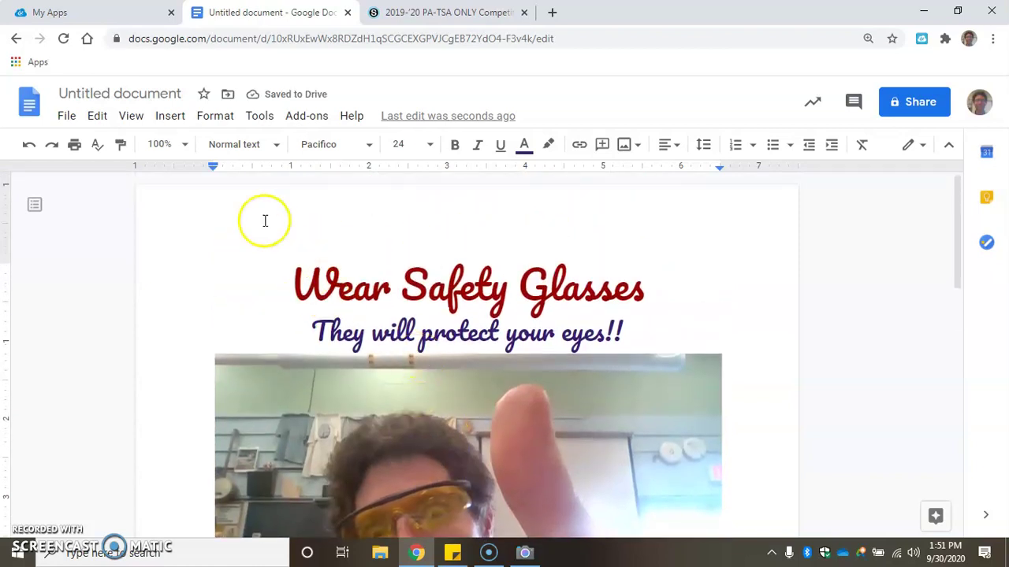
# Look through the Insert menu, then select the pasted photo
pyautogui.click(172, 118)
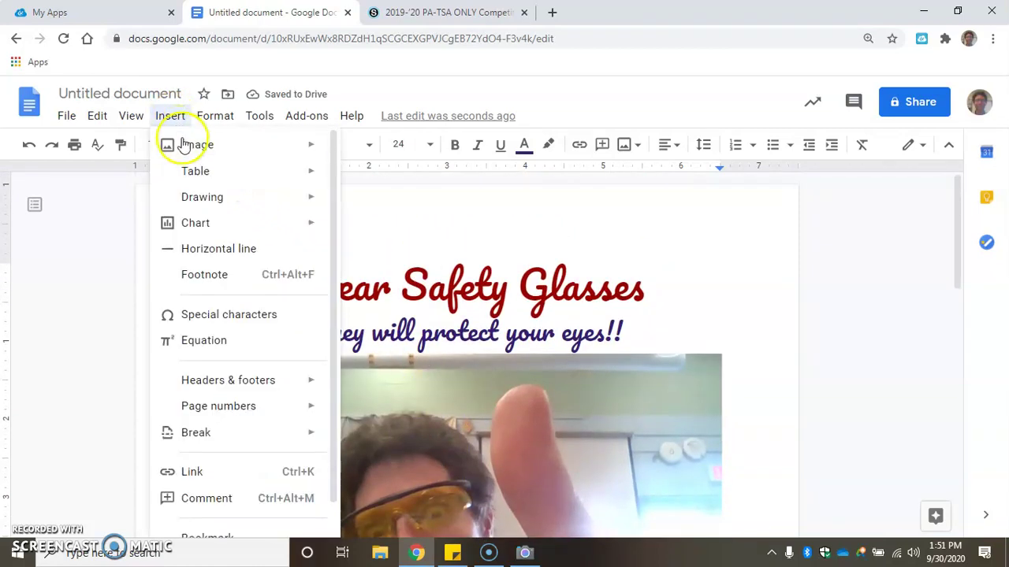
pyautogui.moveTo(183, 145)
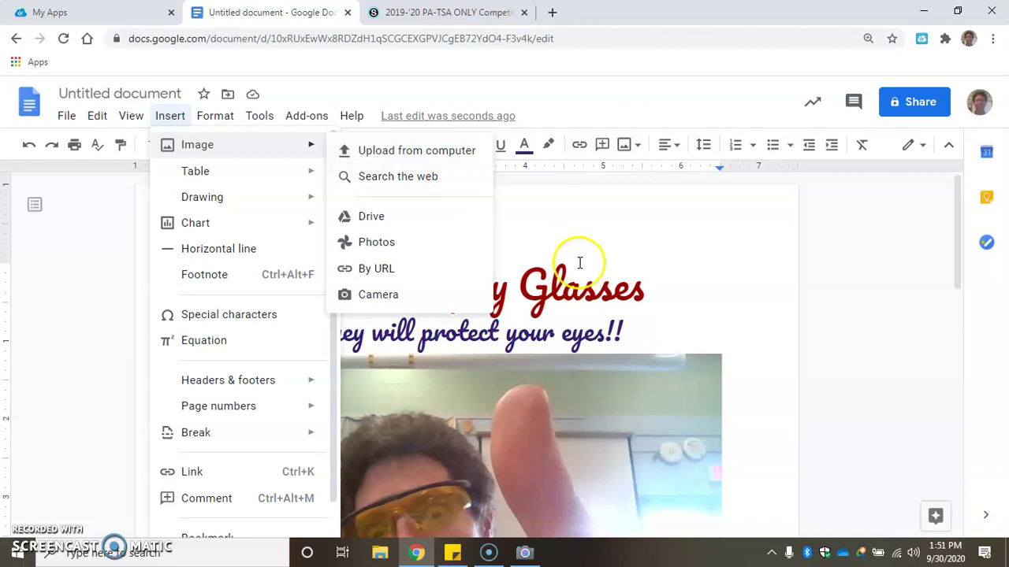
pyautogui.scroll(-3, 733, 355)
pyautogui.scroll(1, 492, 348)
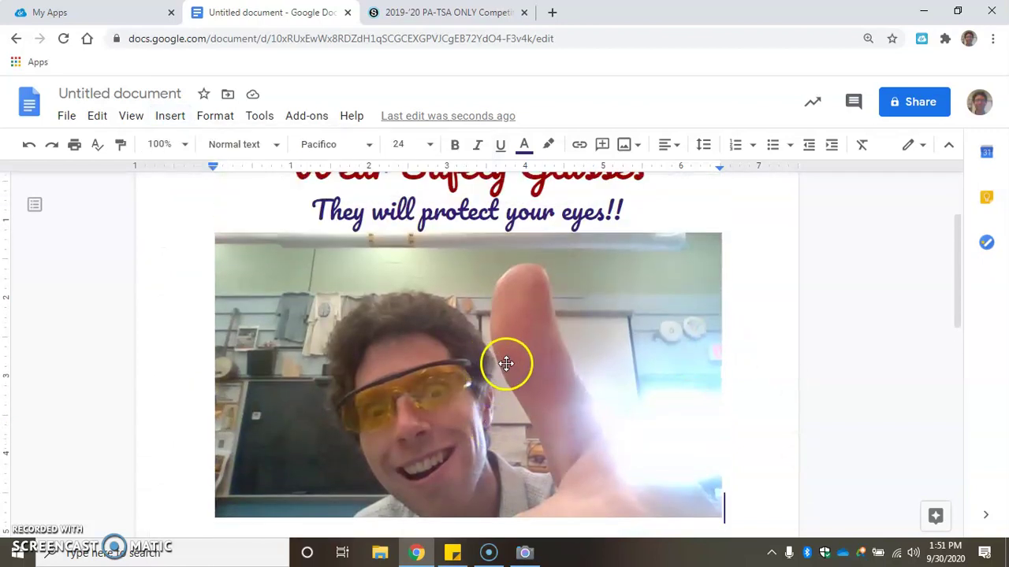
pyautogui.click(504, 375)
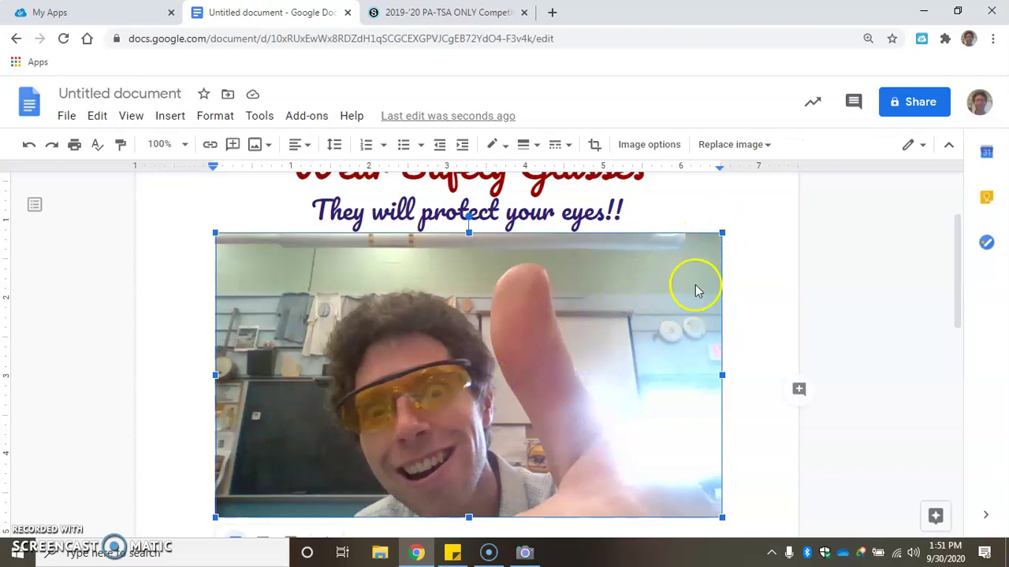
# Shrink the photo proportionally with its corner handles, undoing an accidental narrowing
pyautogui.moveTo(713, 241); pyautogui.dragTo(518, 363)
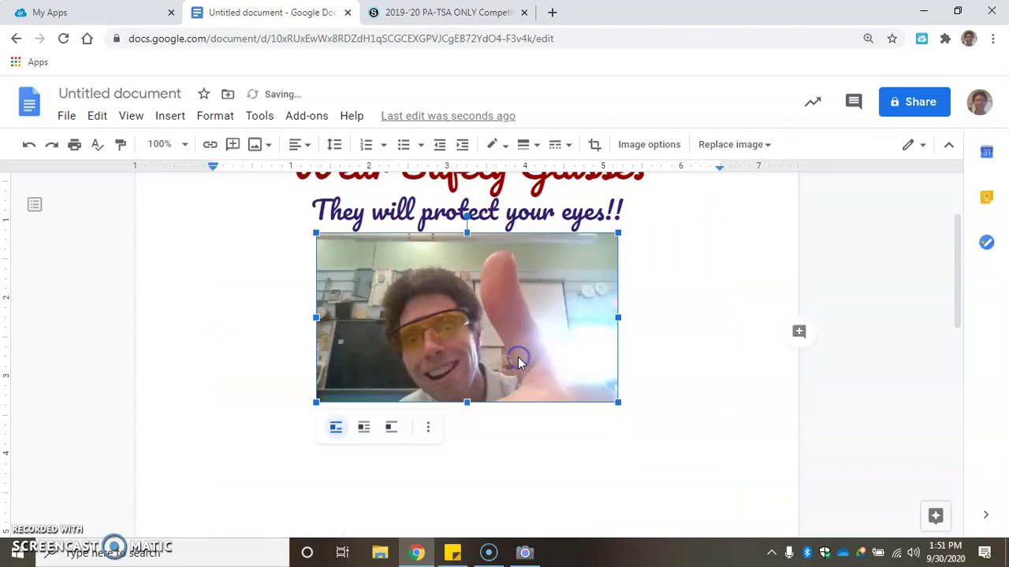
pyautogui.moveTo(327, 245); pyautogui.dragTo(386, 285)
pyautogui.moveTo(583, 299); pyautogui.dragTo(479, 307)
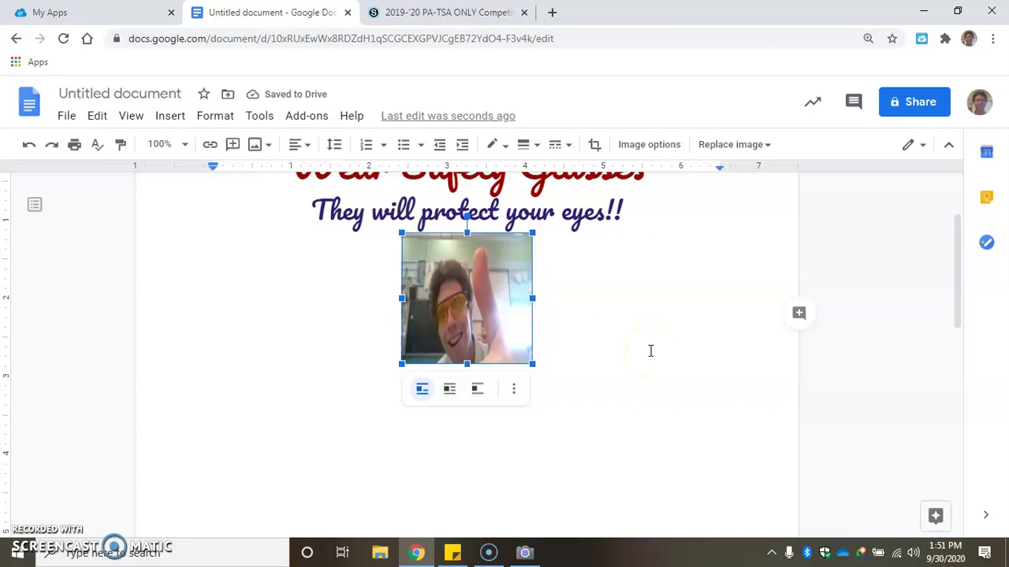
pyautogui.hotkey('ctrl', 'z')
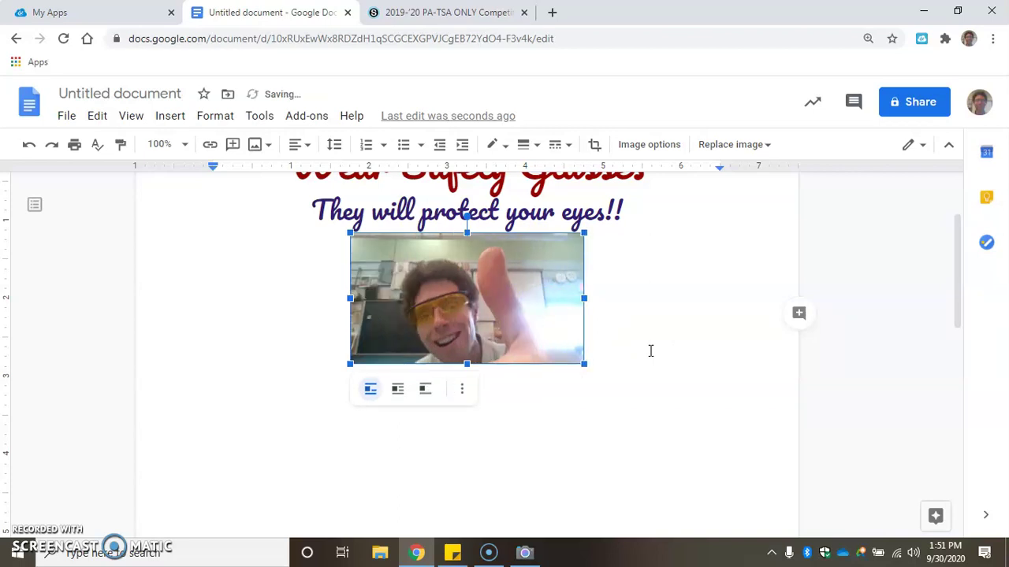
pyautogui.click(624, 343)
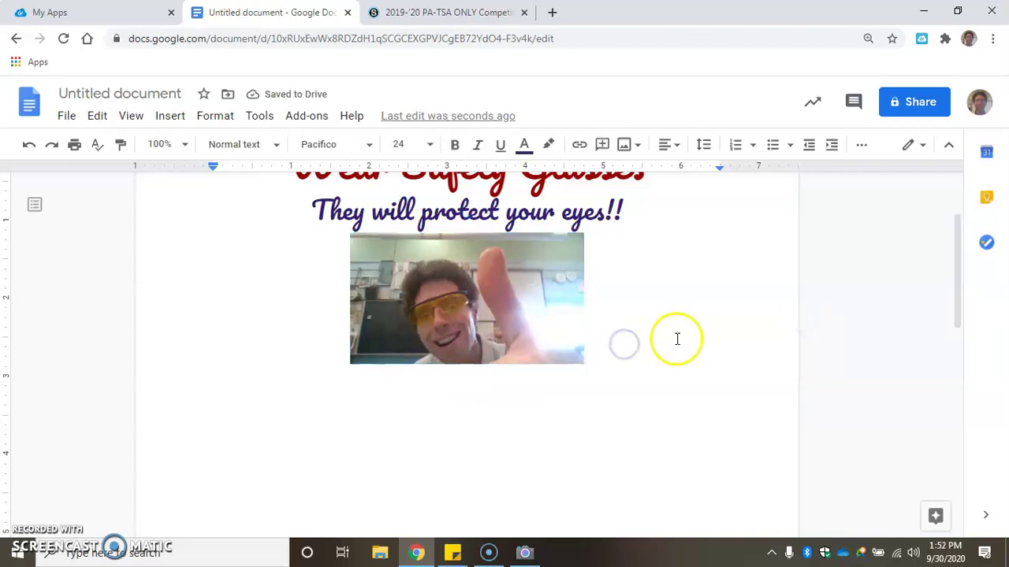
pyautogui.click(463, 304)
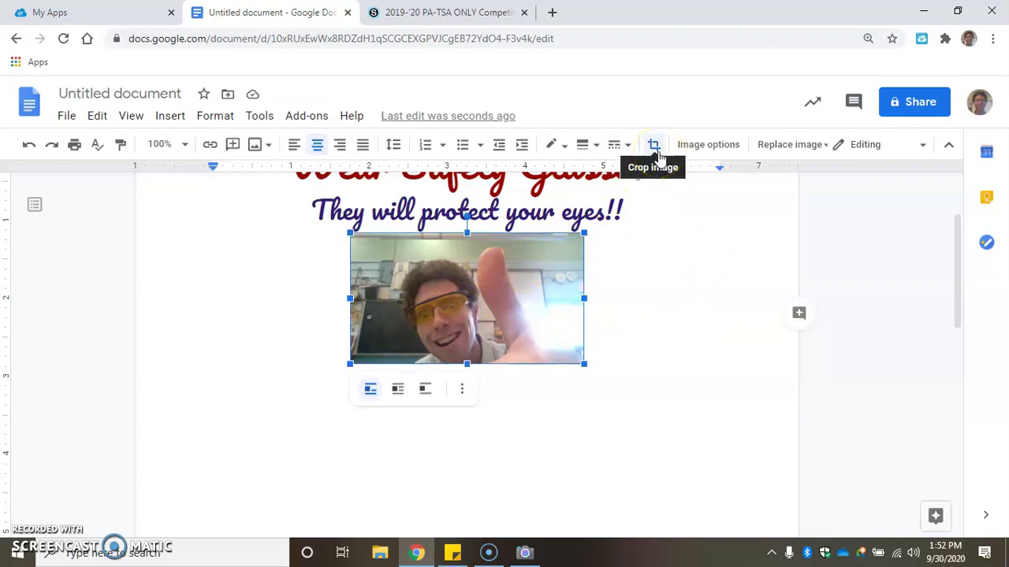
# Crop the left and right edges off the safety-glasses photo
pyautogui.click(655, 147)
pyautogui.moveTo(348, 298); pyautogui.dragTo(389, 298)
pyautogui.moveTo(554, 300); pyautogui.dragTo(521, 300)
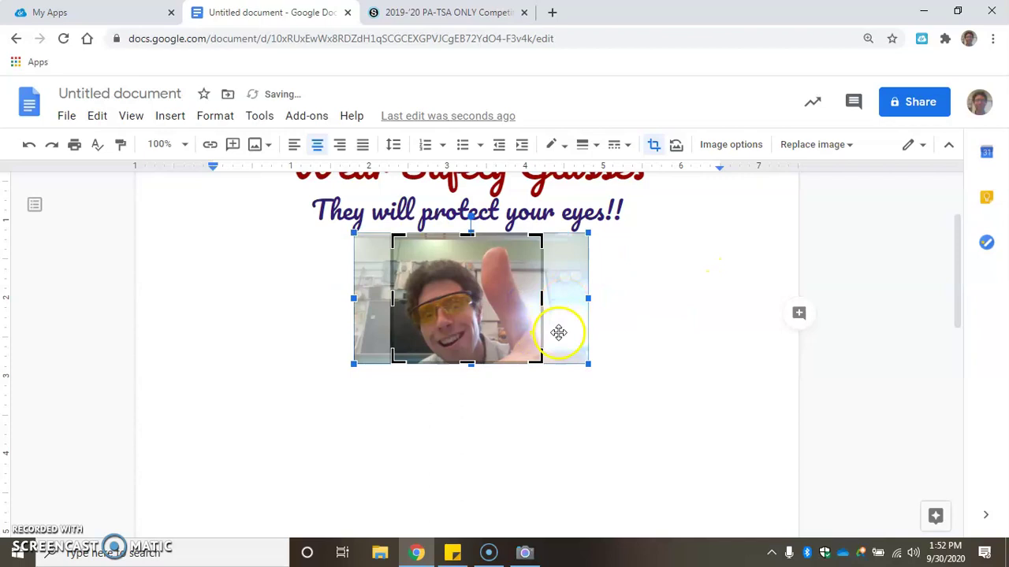
pyautogui.press('Return')
# Enlarge the cropped photo by dragging its bottom-right corner outward
pyautogui.click(653, 360)
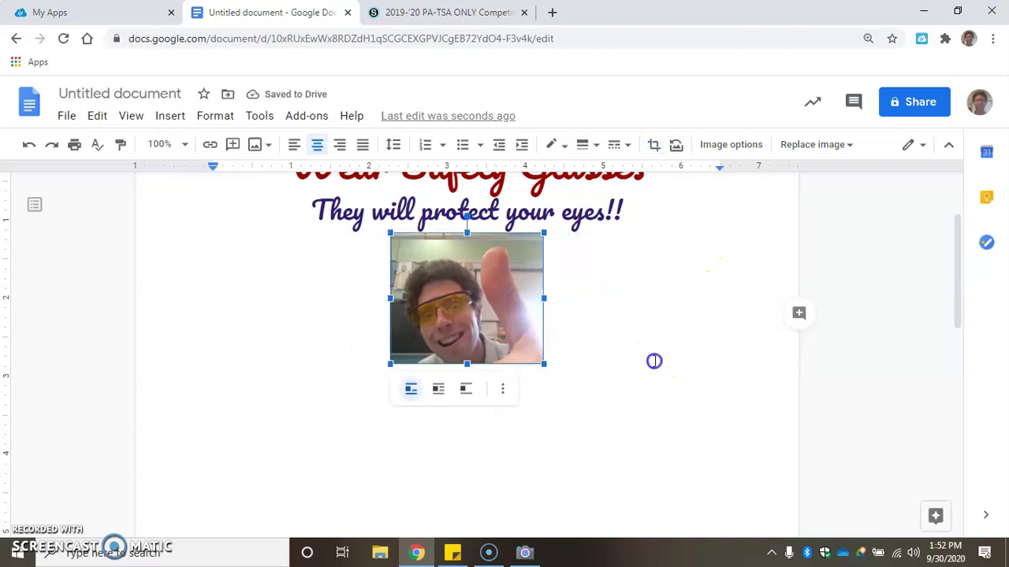
pyautogui.click(507, 338)
pyautogui.moveTo(543, 362); pyautogui.dragTo(666, 477)
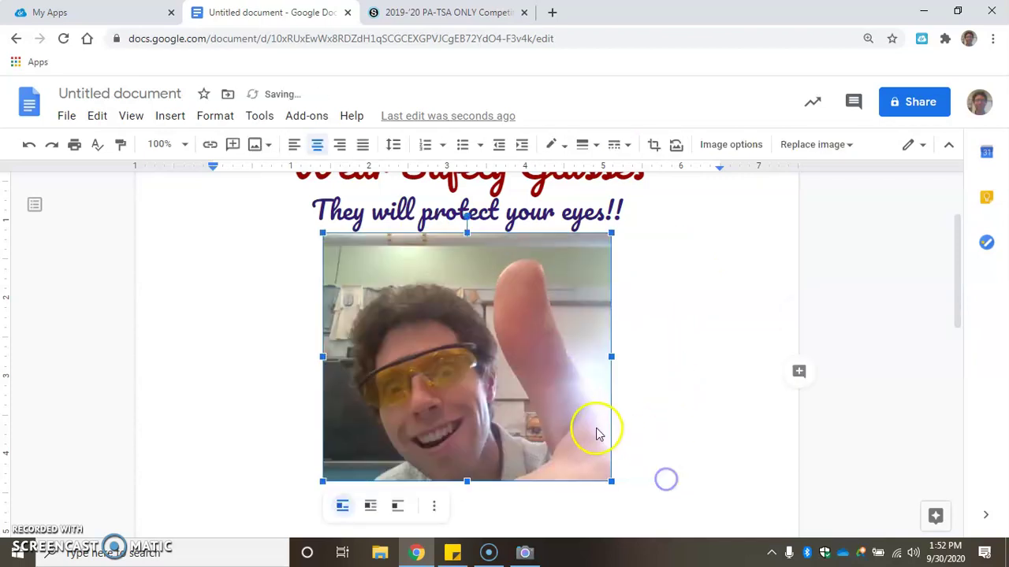
# Insert blank lines above the Wear Safety Glasses title
pyautogui.click(766, 354)
pyautogui.scroll(3, 772, 354)
pyautogui.click(293, 276)
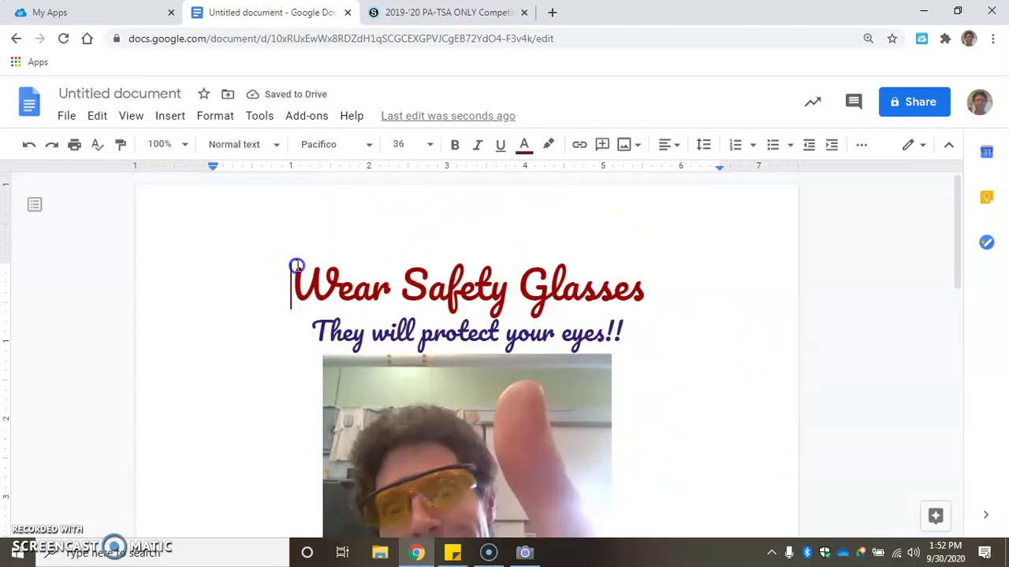
pyautogui.press('Return')
pyautogui.press('Return')
pyautogui.scroll(-3, 439, 352)
pyautogui.scroll(-6, 476, 397)
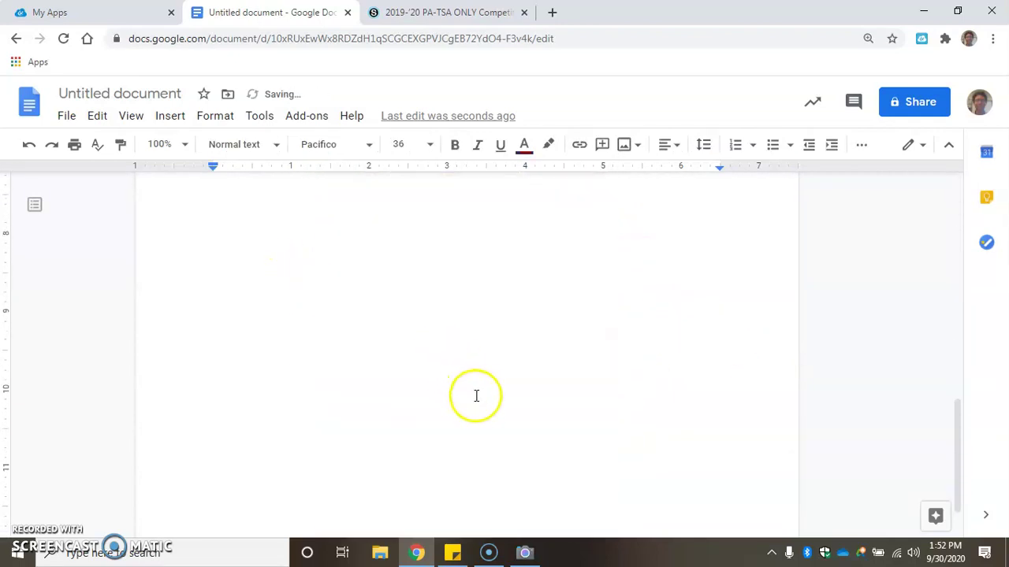
pyautogui.scroll(5, 476, 397)
# Zoom the view to 50% and add blank lines below the photo onto a second page
pyautogui.hotkey('ctrl', '-')
pyautogui.hotkey('ctrl', '-')
pyautogui.hotkey('ctrl', '-')
pyautogui.hotkey('ctrl', '-')
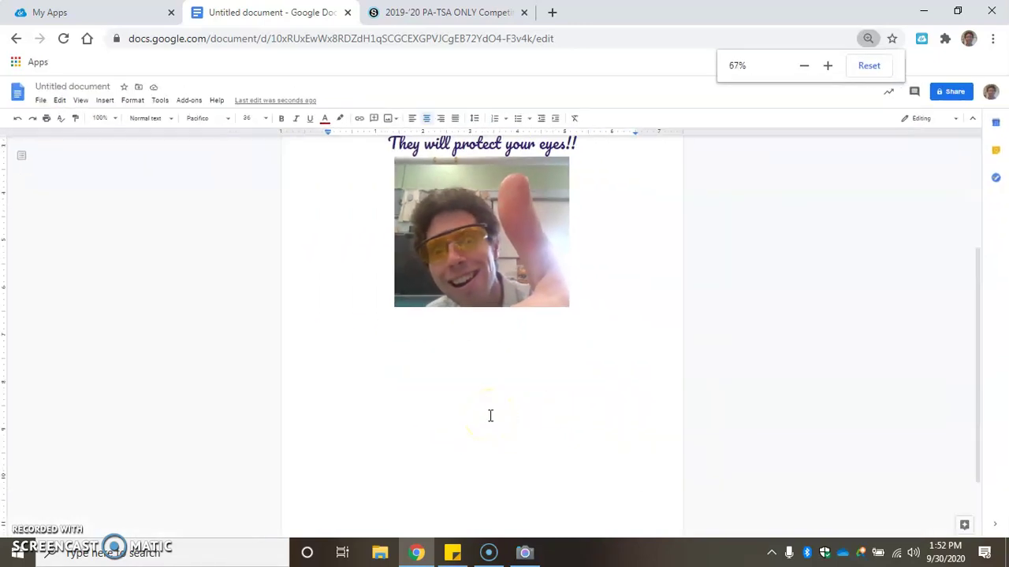
pyautogui.hotkey('ctrl', '-')
pyautogui.hotkey('ctrl', '-')
pyautogui.hotkey('ctrl', '+')
pyautogui.scroll(-2, 491, 337)
pyautogui.scroll(2, 487, 340)
pyautogui.scroll(-2, 497, 331)
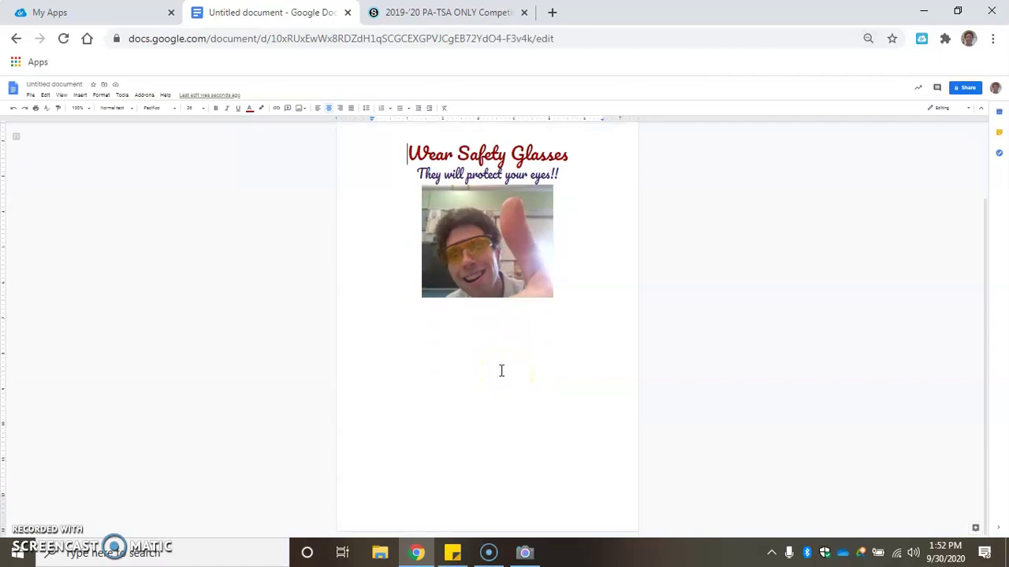
pyautogui.scroll(2, 501, 371)
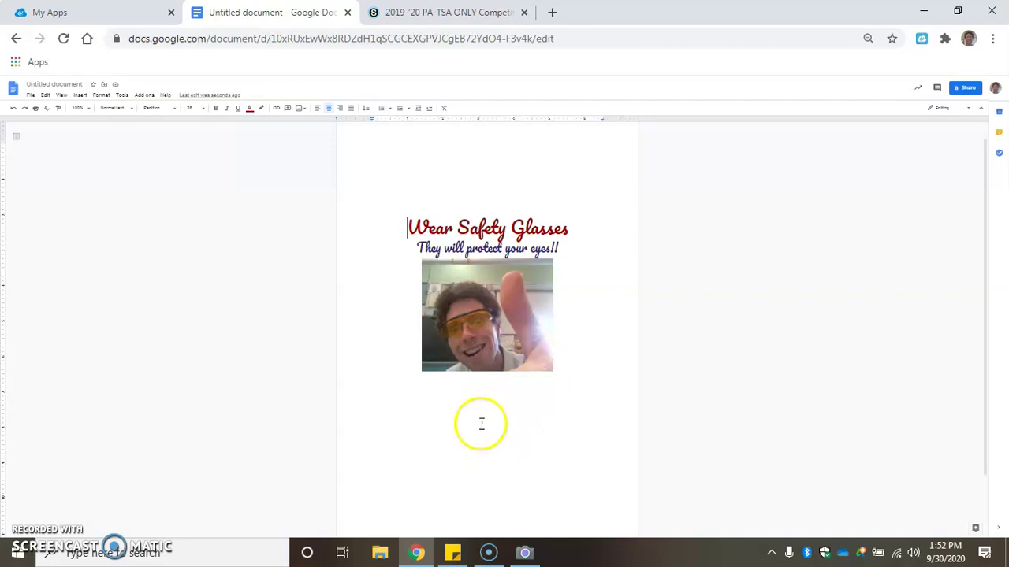
pyautogui.scroll(-1, 574, 442)
pyautogui.click(580, 449)
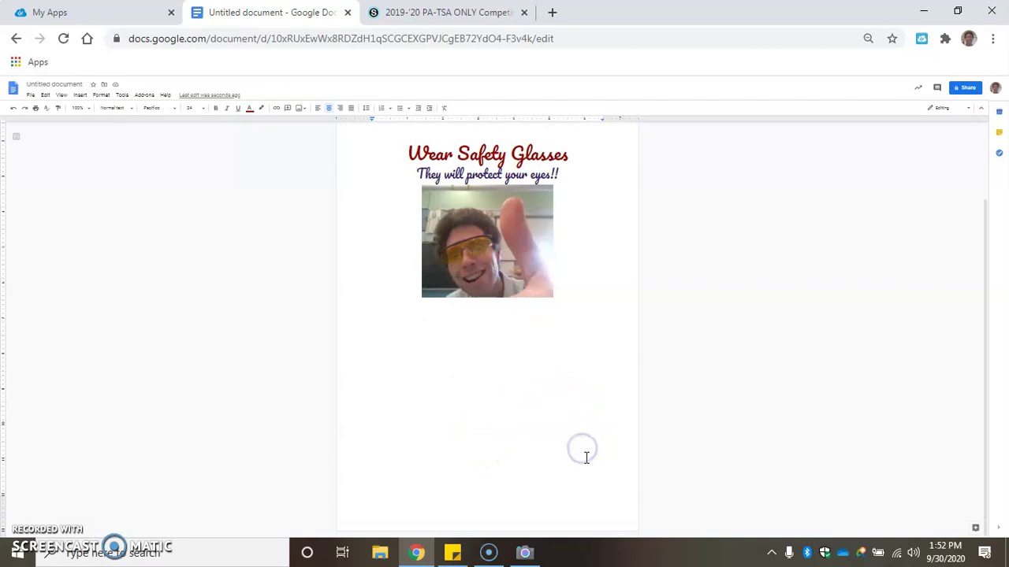
pyautogui.press('Return')
pyautogui.press('Return')
pyautogui.press('Return')
pyautogui.press('Return')
pyautogui.press('Return')
pyautogui.press('Return')
pyautogui.press('Return')
pyautogui.press('Return')
pyautogui.press('Return')
pyautogui.press('Return')
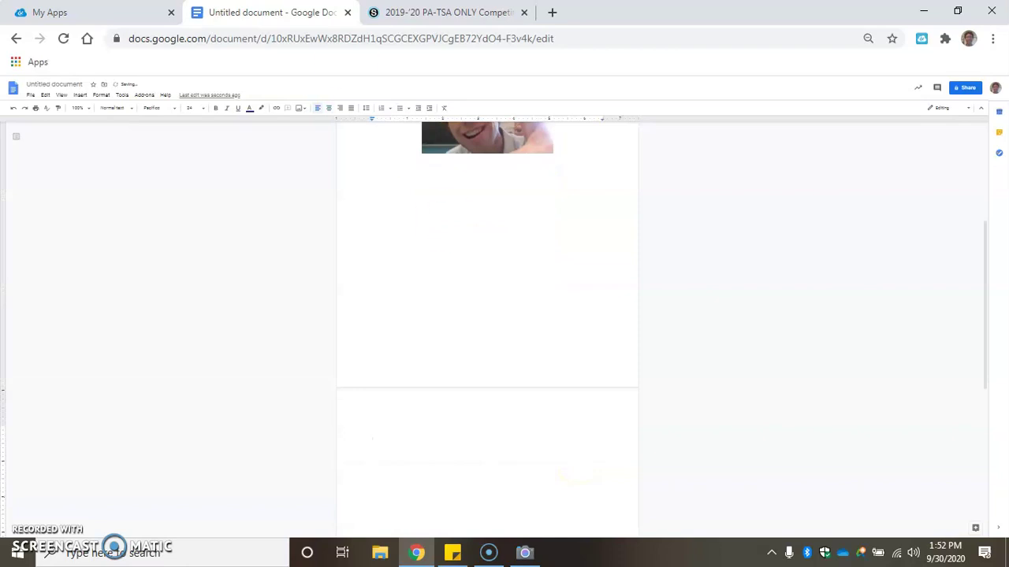
# Set the empty line on page 2 to Arial, size 12
pyautogui.scroll(6, 249, 250)
pyautogui.scroll(3, 253, 250)
pyautogui.scroll(-1, 254, 256)
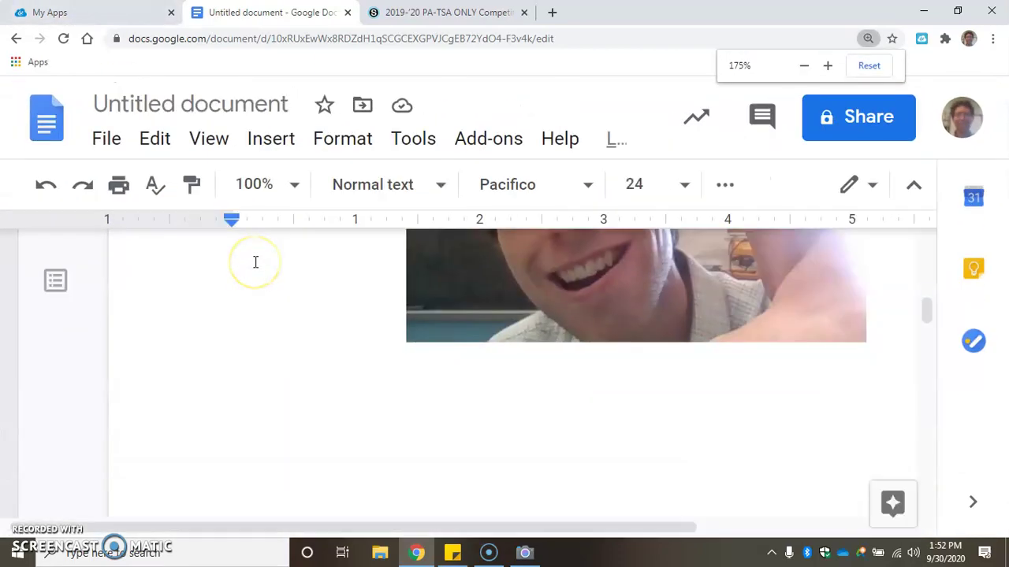
pyautogui.scroll(-1, 256, 261)
pyautogui.scroll(-5, 599, 303)
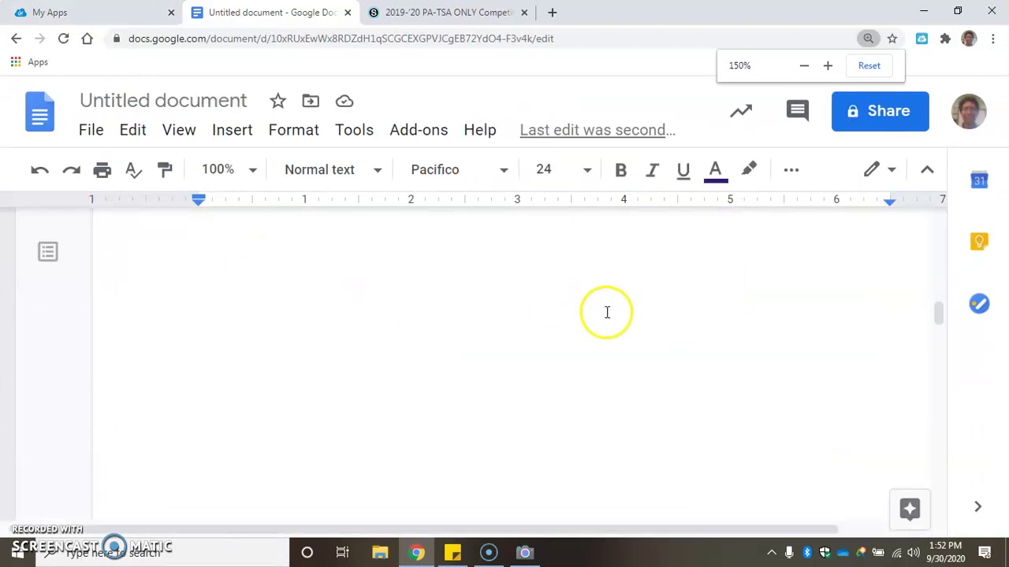
pyautogui.click(611, 319)
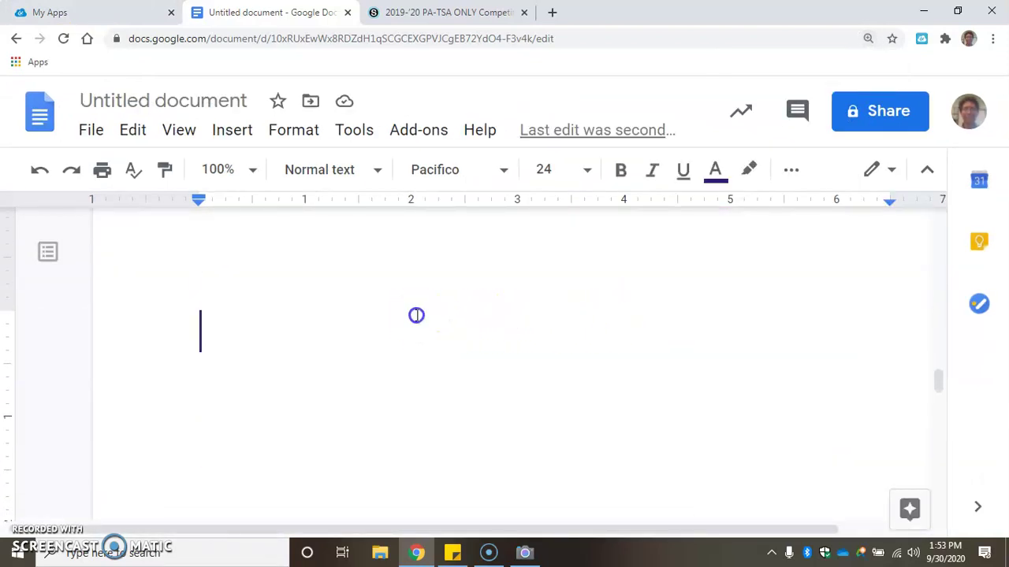
pyautogui.click(505, 170)
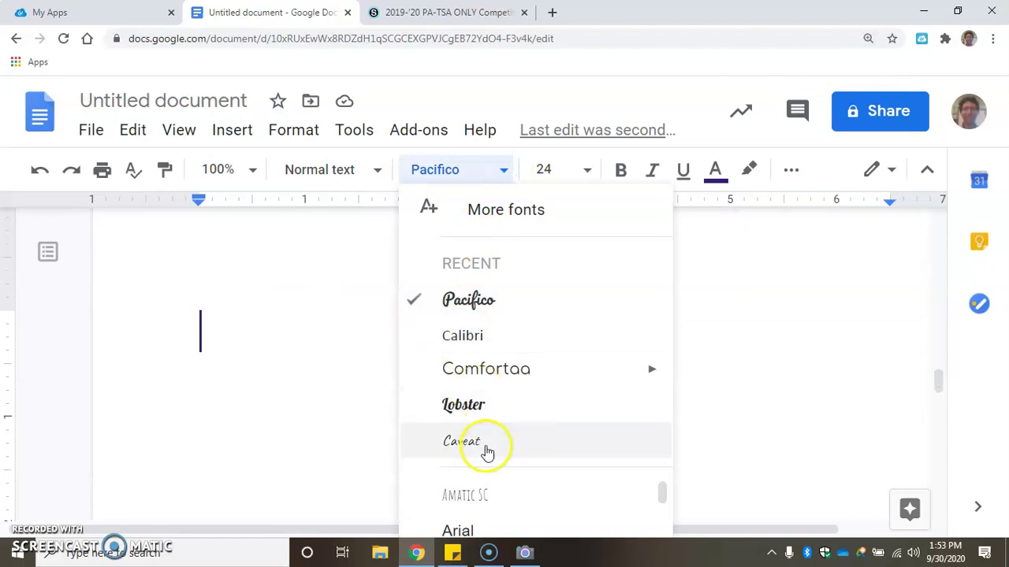
pyautogui.click(471, 528)
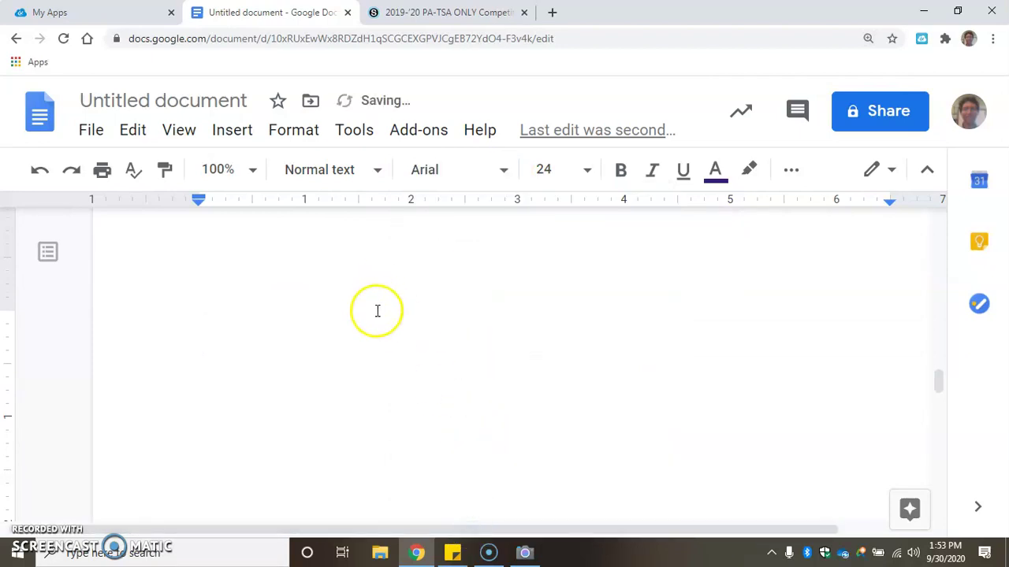
pyautogui.hotkey('ctrl', '-')
pyautogui.click(432, 144)
pyautogui.click(405, 276)
# Insert a page break so the guidance text starts on a fresh page
pyautogui.scroll(-7, 405, 272)
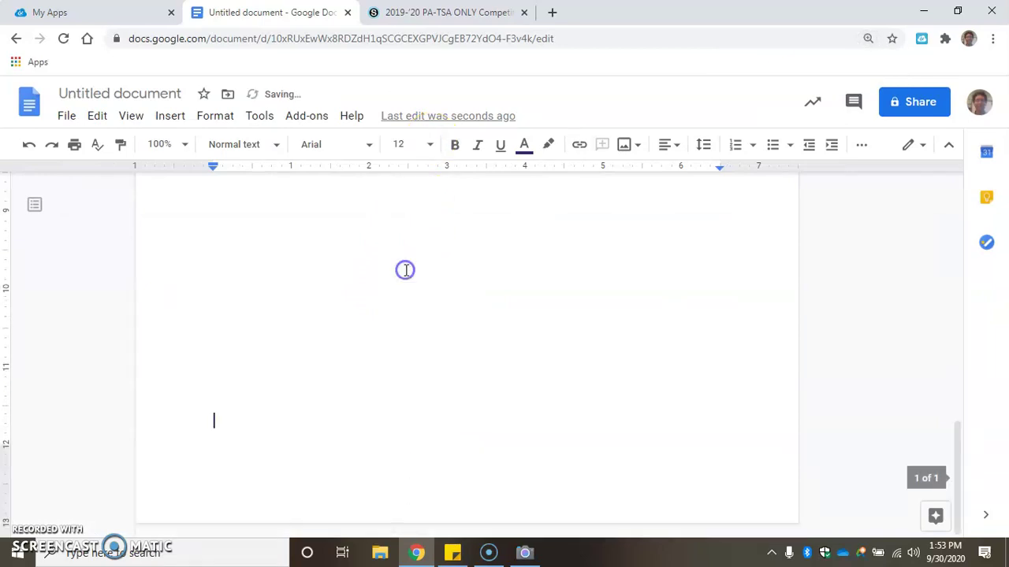
pyautogui.scroll(1, 446, 292)
pyautogui.scroll(-4, 446, 292)
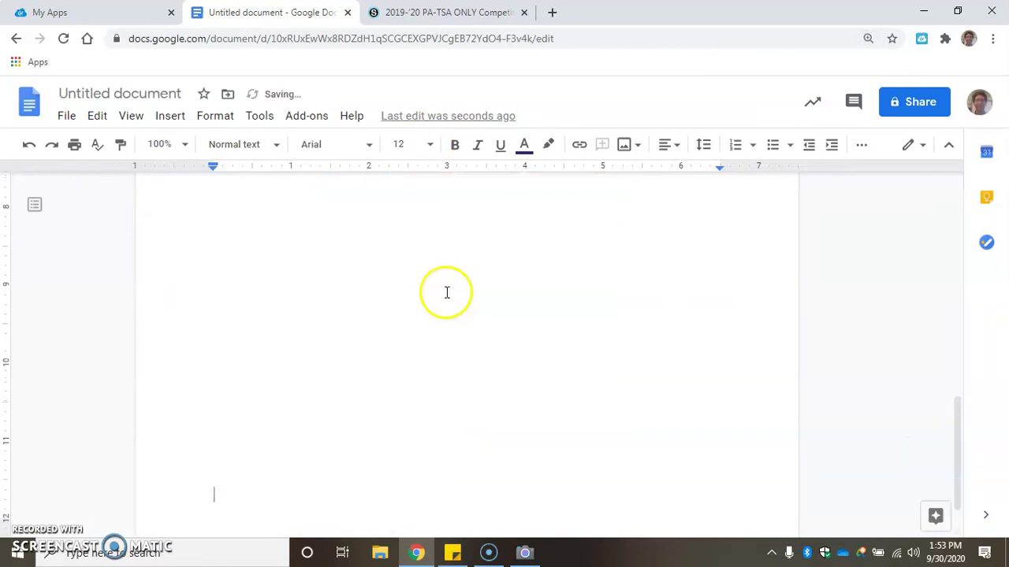
pyautogui.press('Return')
pyautogui.scroll(-1, 349, 299)
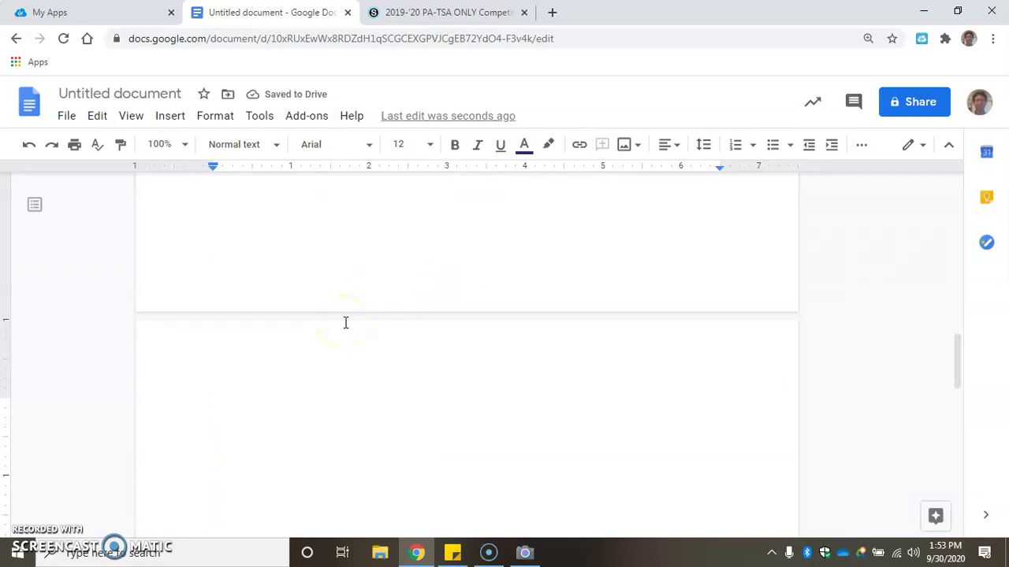
# Type 'For your first paragraph, I recommend talking about why you chose the topic…'
pyautogui.write('For your first para')
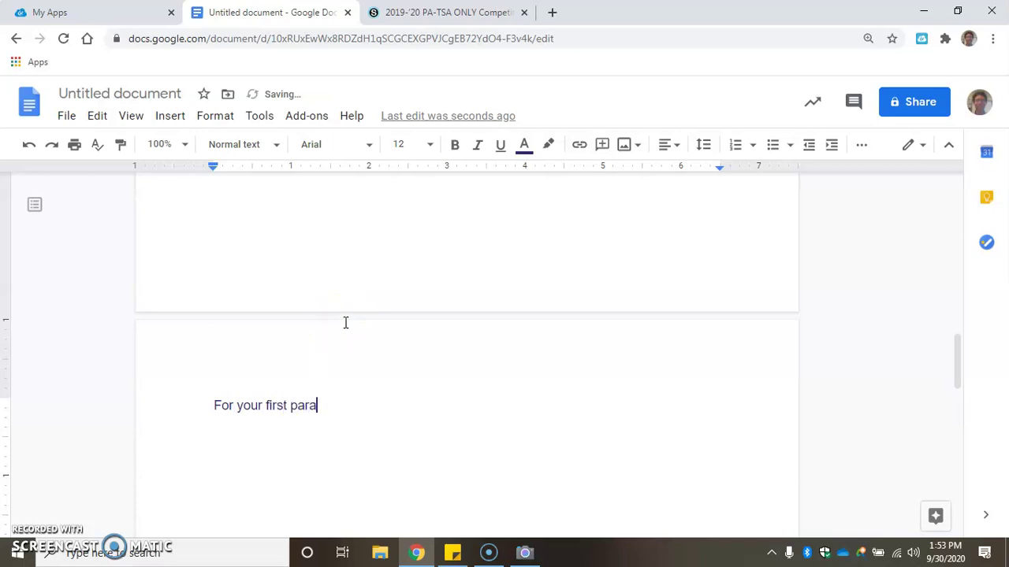
pyautogui.write('graph, I recco')
pyautogui.press('BackSpace')
pyautogui.press('BackSpace')
pyautogui.write('comend ')
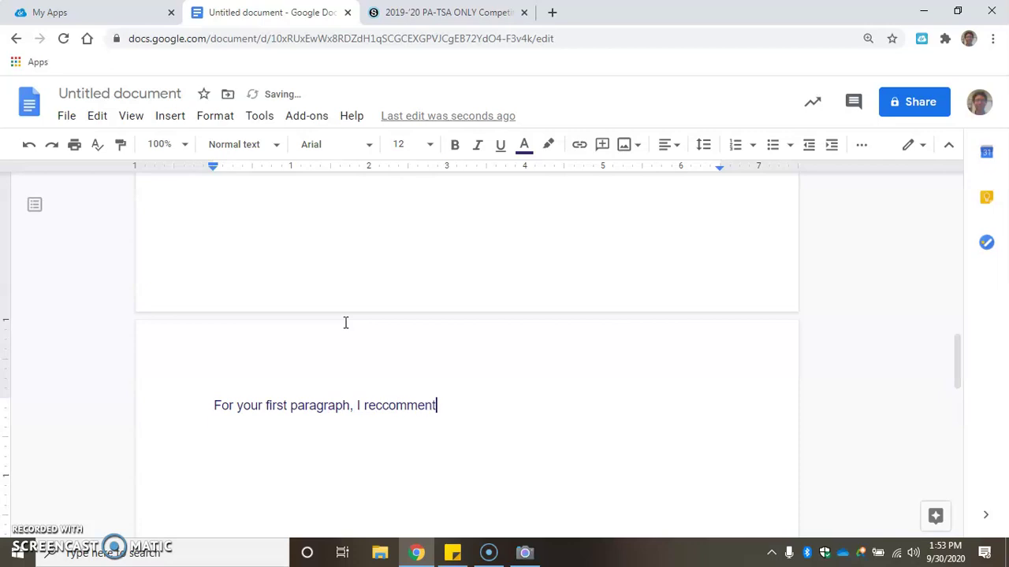
pyautogui.write('talking about why you ')
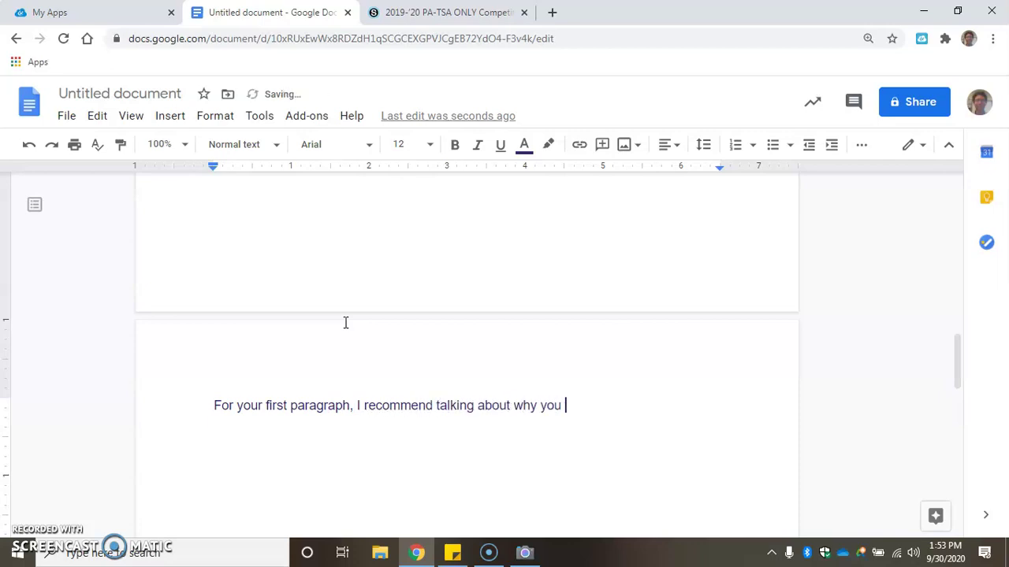
pyautogui.write('chose the topic you did and how')
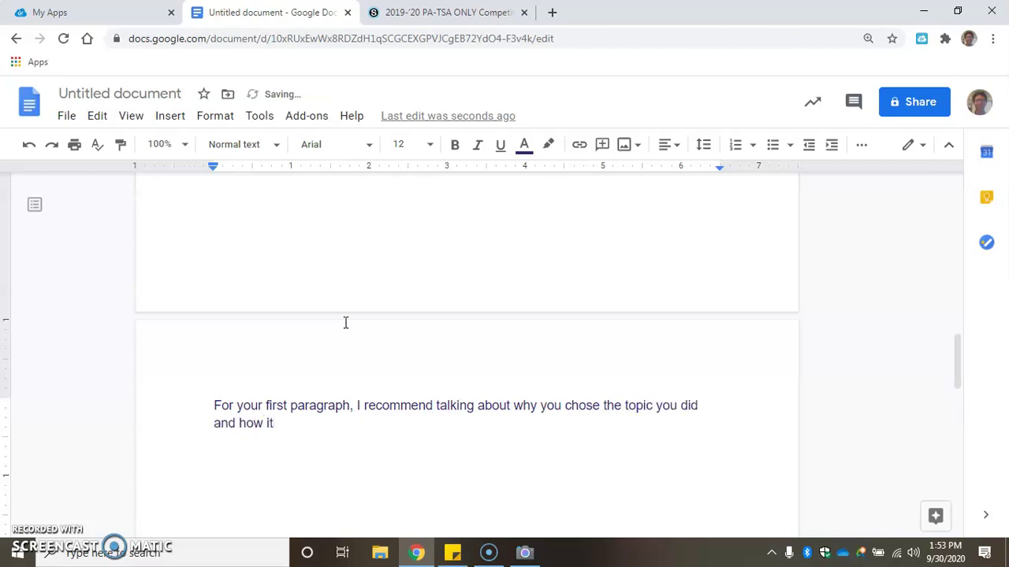
pyautogui.write(' it relates to the theme "Safety First when using Technology.”')
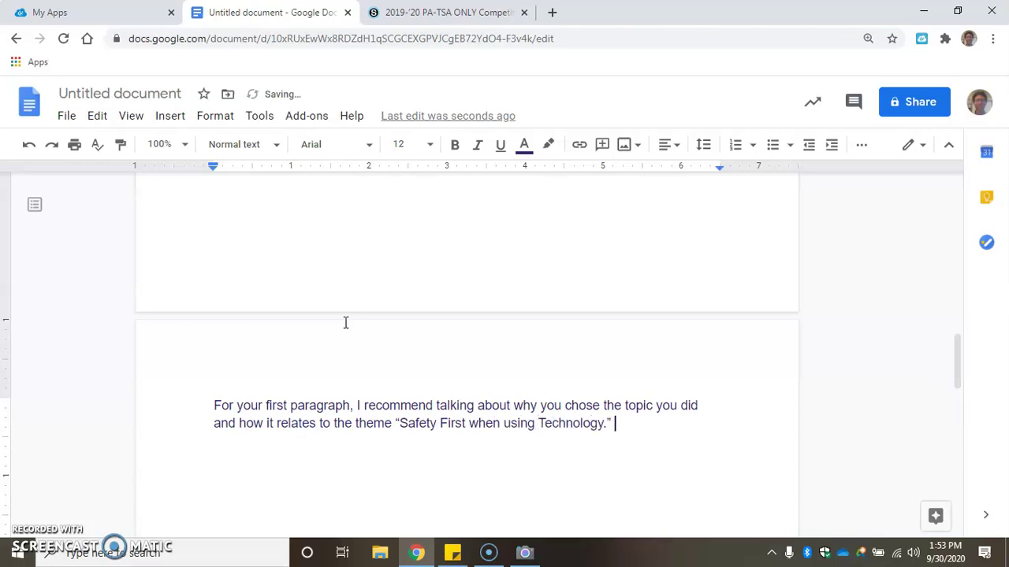
pyautogui.click(357, 323)
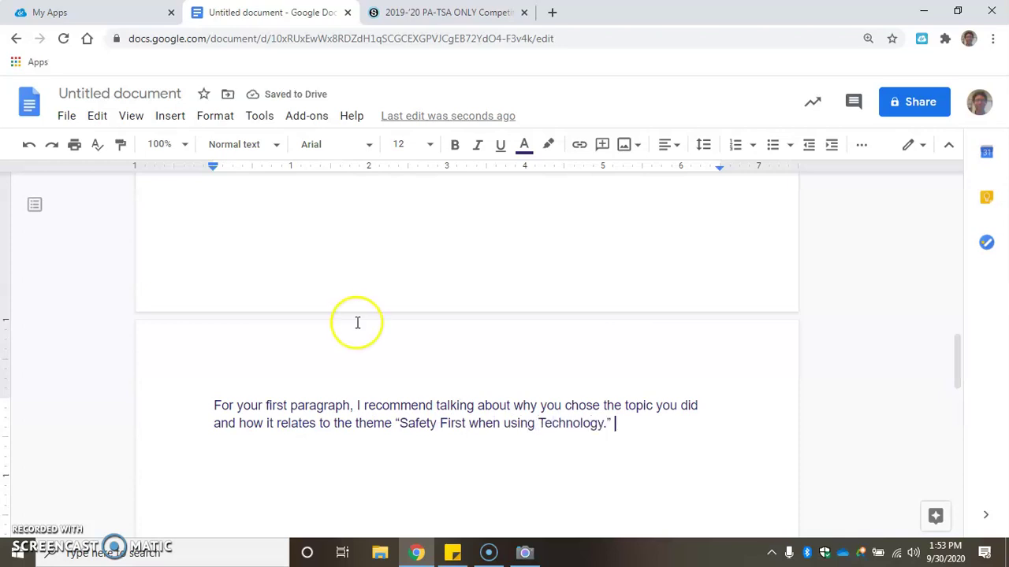
pyautogui.click(433, 305)
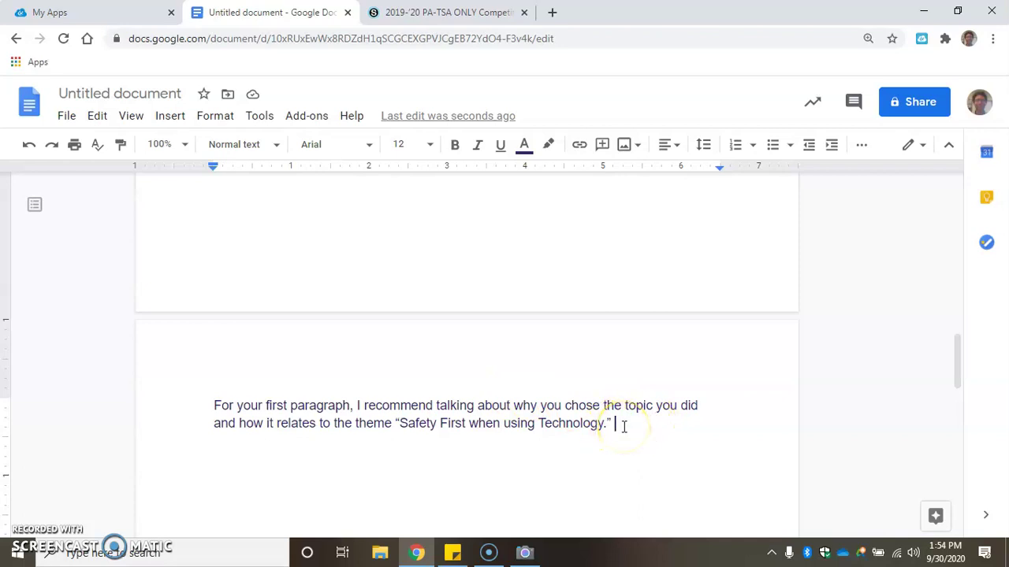
# Add the line 'For your second paragraph, you will say how you made the poster.'
pyautogui.press('Return')
pyautogui.press('Return')
pyautogui.write('Firs')
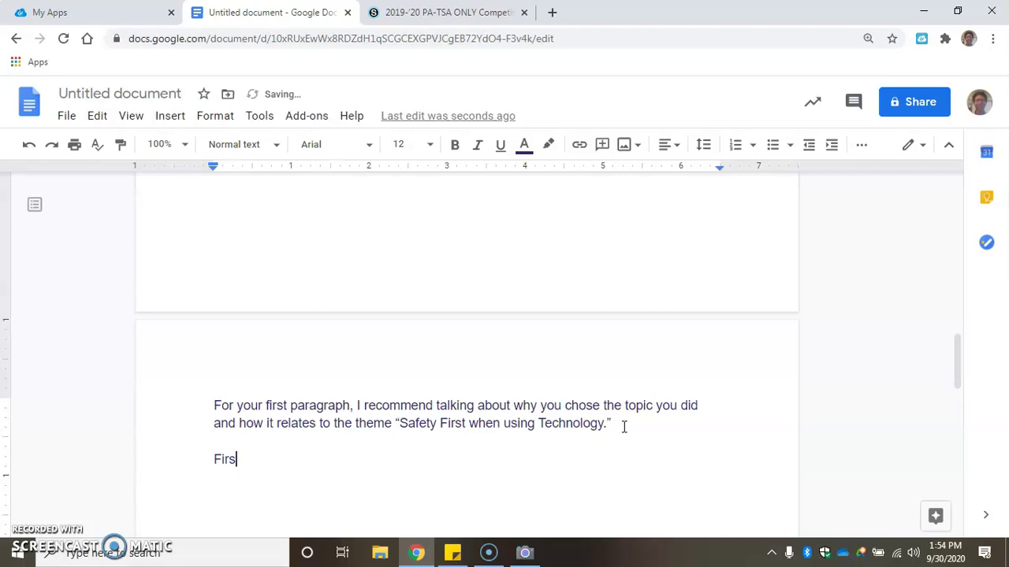
pyautogui.write('tyour second paragraph')
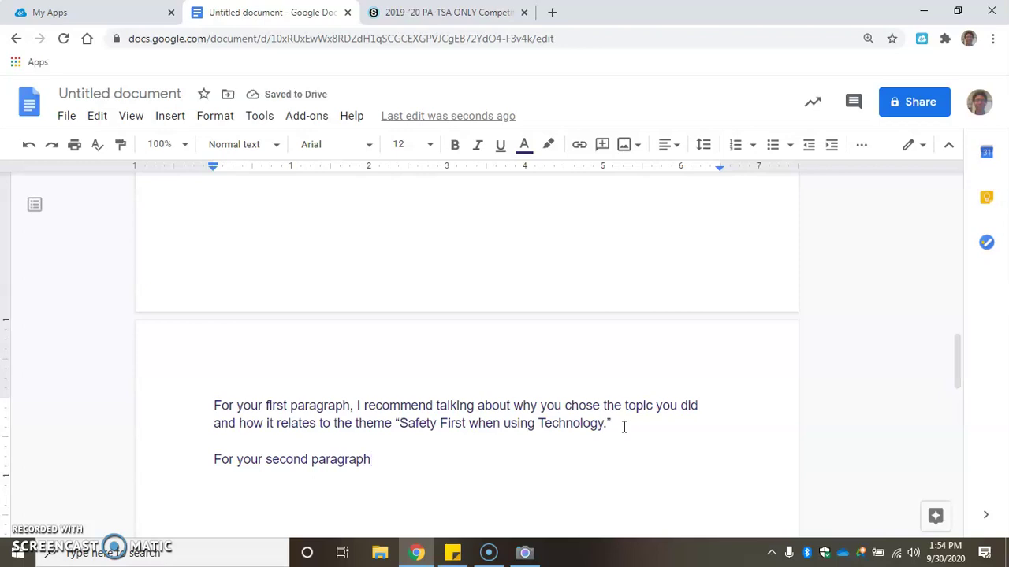
pyautogui.write(', yo')
pyautogui.write('u will say how you made th')
pyautogui.write('e psote')
pyautogui.press('BackSpace')
pyautogui.press('BackSpace')
pyautogui.write('ter.')
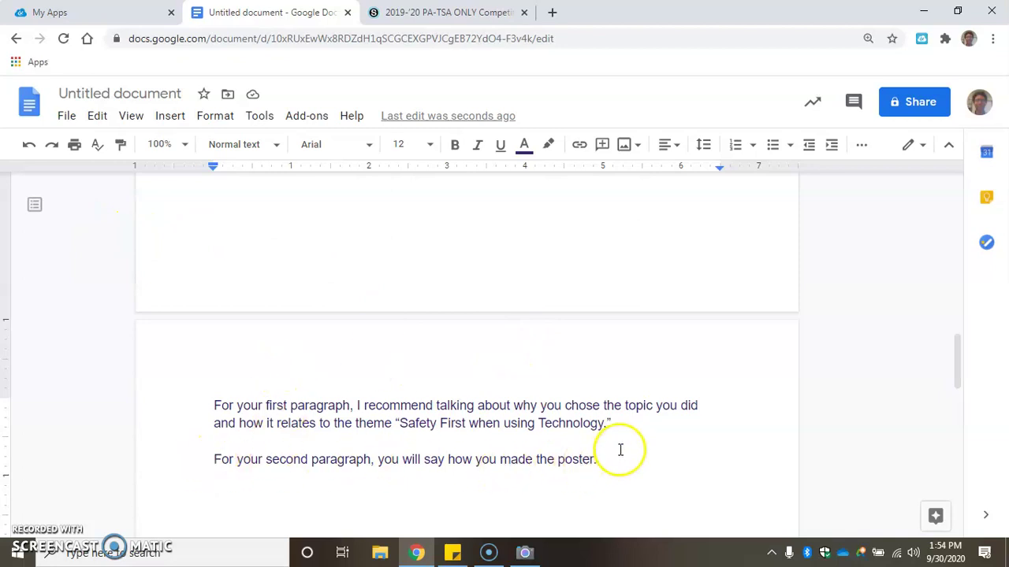
# Add blank lines below the guidance until the caret reaches a new page
pyautogui.scroll(-1, 614, 447)
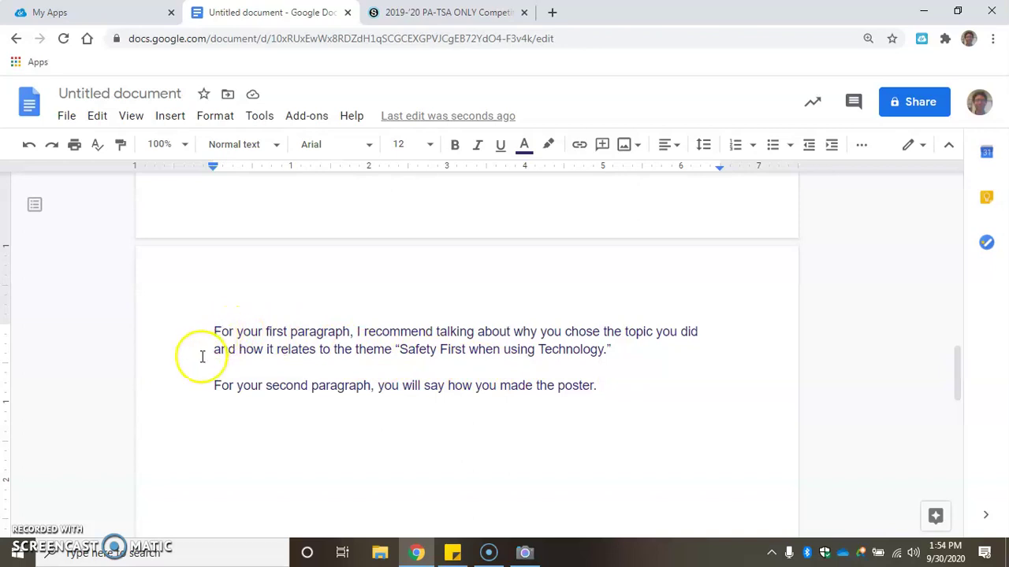
pyautogui.scroll(-2, 220, 497)
pyautogui.scroll(3, 255, 424)
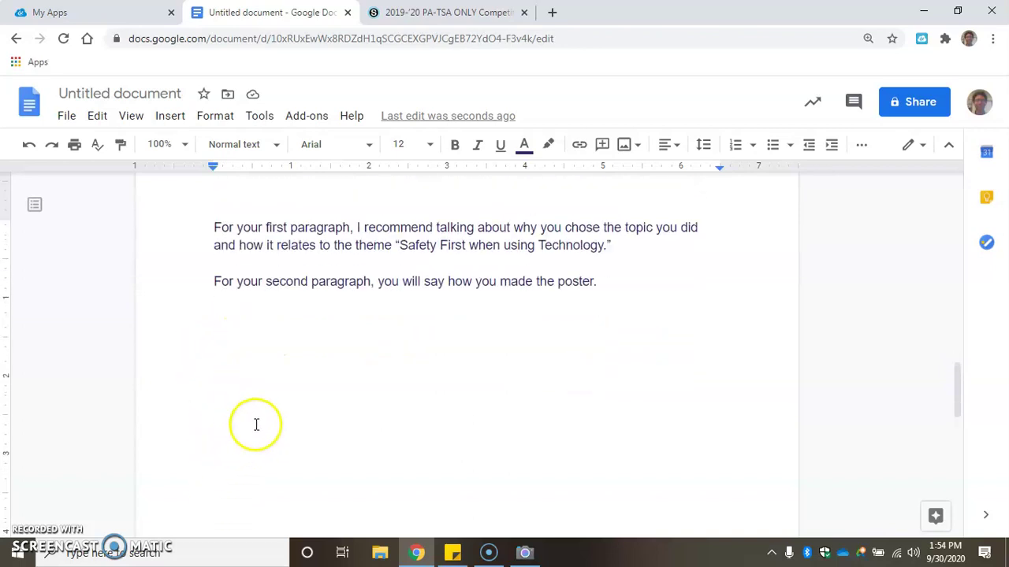
pyautogui.scroll(-1, 268, 370)
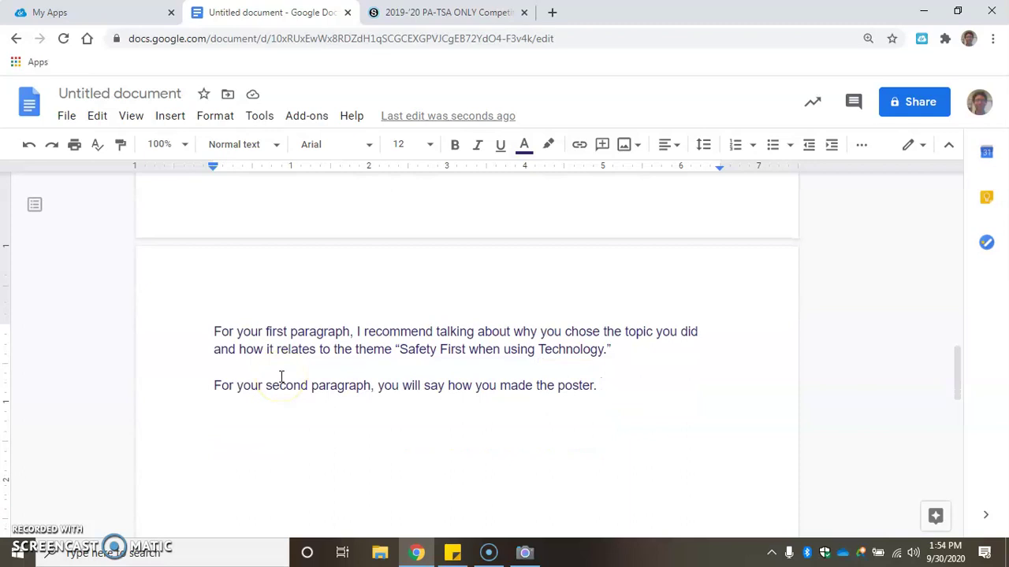
pyautogui.press('Return')
pyautogui.press('Return')
pyautogui.press('Return')
pyautogui.press('Return')
pyautogui.press('Return')
pyautogui.press('Return')
pyautogui.press('Return')
pyautogui.press('Return')
pyautogui.scroll(-5, 290, 377)
pyautogui.scroll(1, 290, 376)
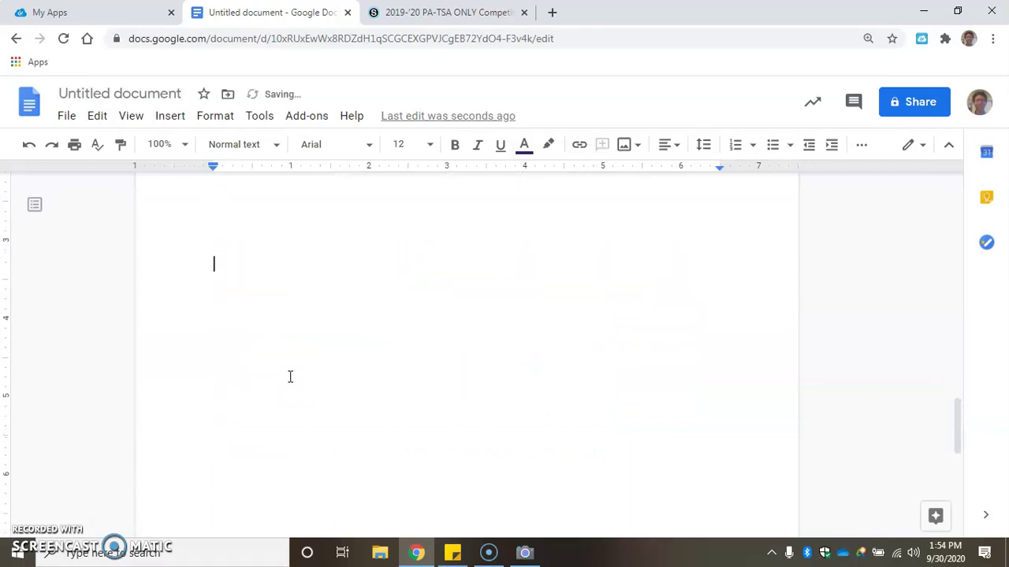
pyautogui.press('Return')
pyautogui.press('Return')
pyautogui.press('Return')
pyautogui.press('Return')
pyautogui.press('Return')
pyautogui.press('Return')
pyautogui.press('Return')
pyautogui.press('Return')
pyautogui.press('Return')
pyautogui.press('Return')
pyautogui.press('Return')
pyautogui.press('Return')
pyautogui.press('Return')
pyautogui.press('Return')
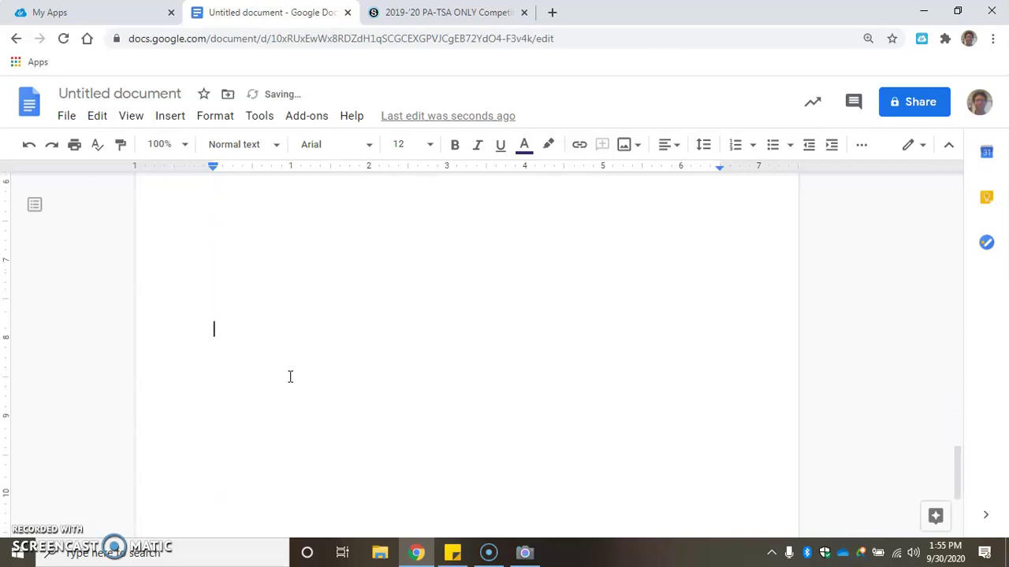
pyautogui.press('Return')
pyautogui.press('Return')
pyautogui.press('Return')
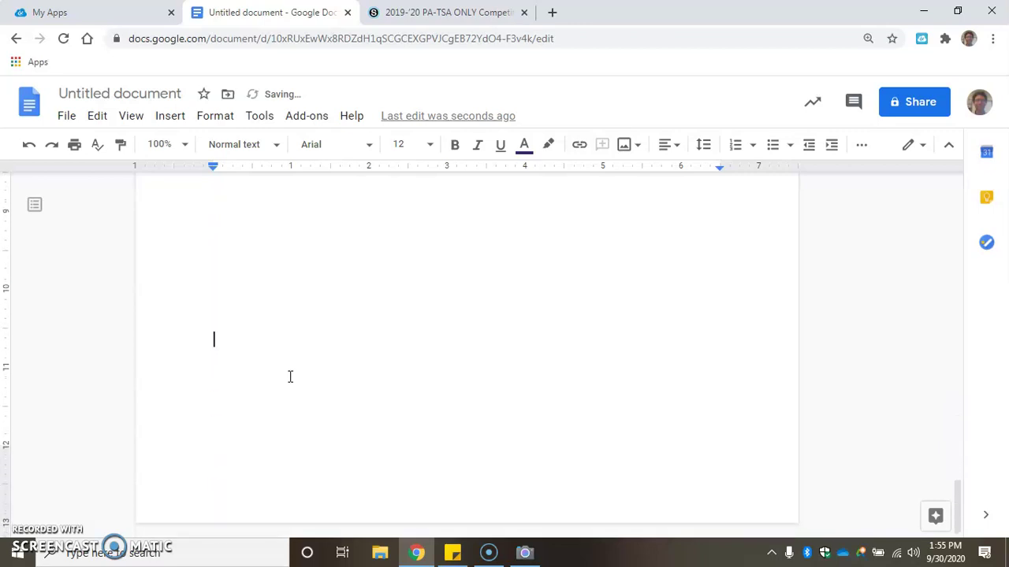
pyautogui.press('Return')
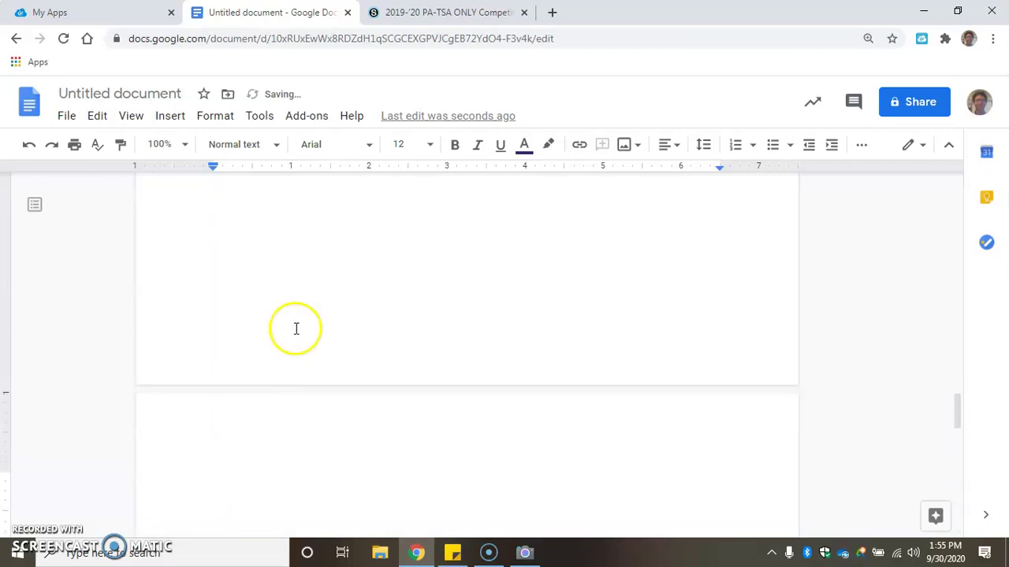
# Open Leap Response - Individual and Team from the TSA 2020-2021: Middle School materials
pyautogui.click(383, 13)
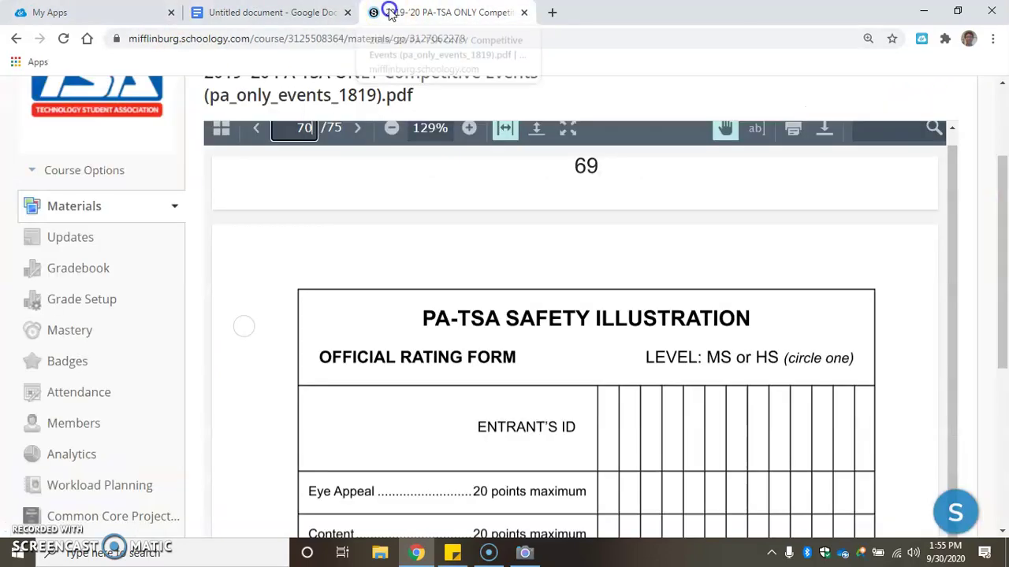
pyautogui.scroll(10, 349, 242)
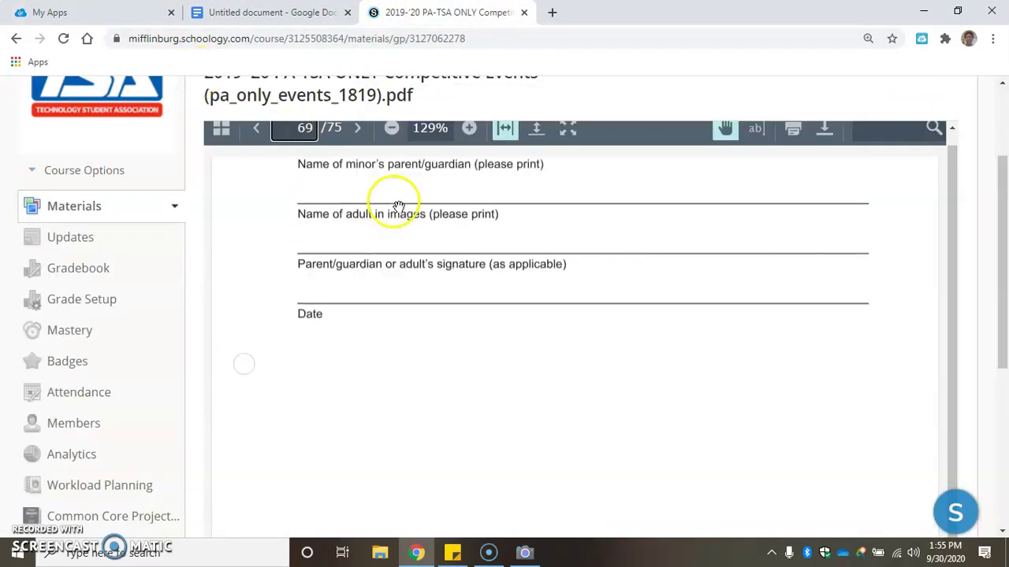
pyautogui.moveTo(1007, 264); pyautogui.dragTo(997, 153)
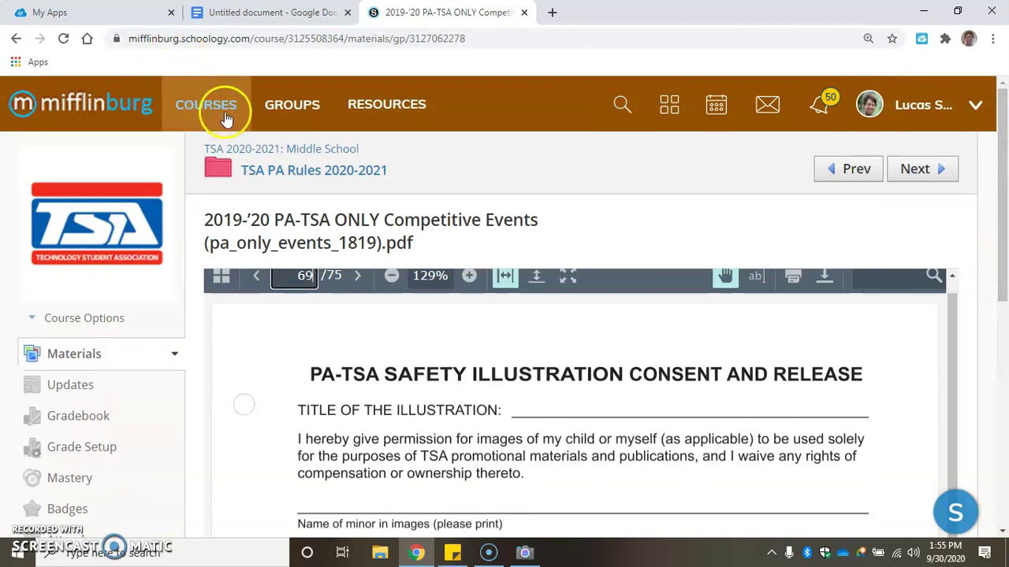
pyautogui.click(264, 150)
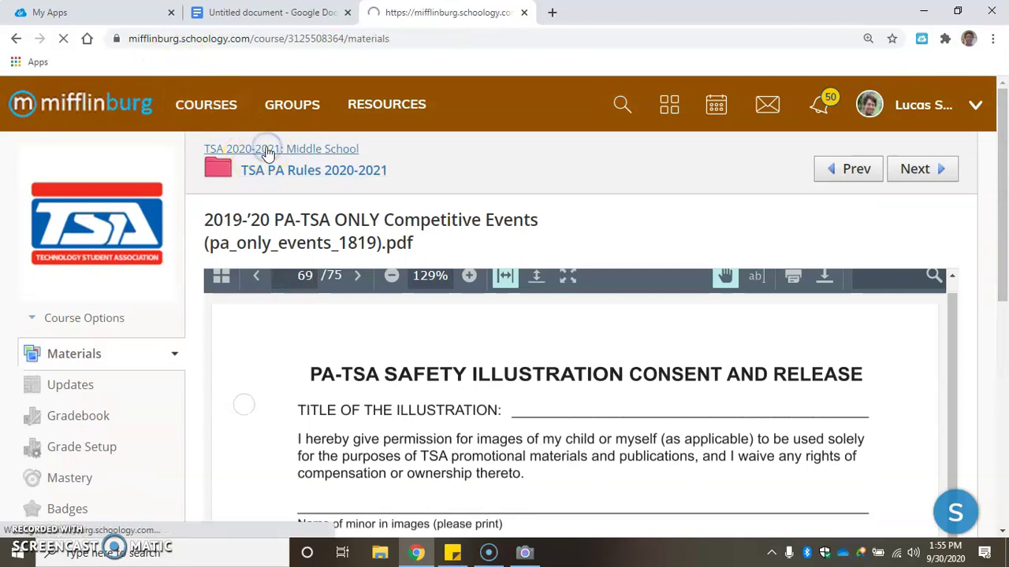
pyautogui.scroll(-5, 428, 308)
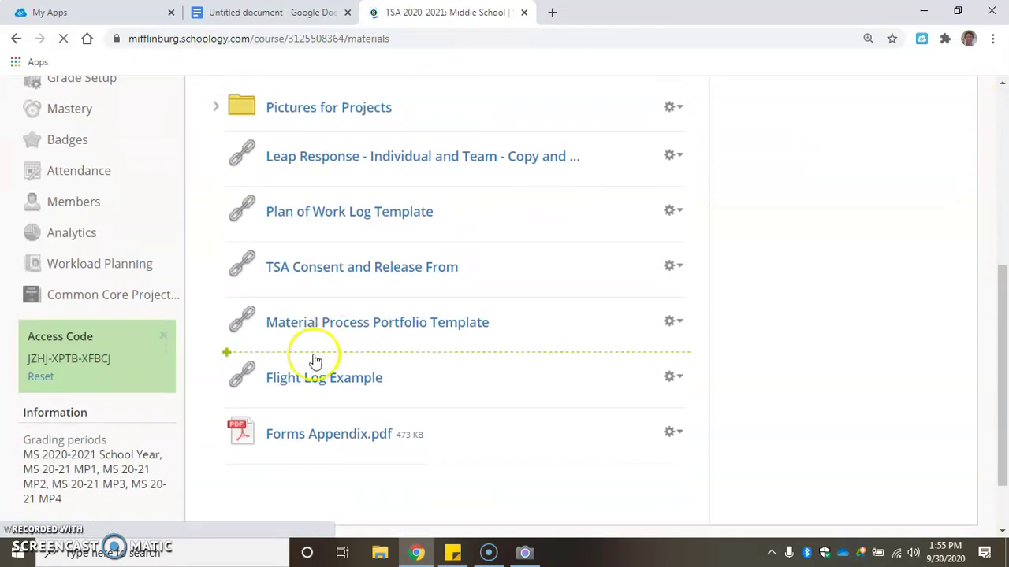
pyautogui.scroll(2, 315, 423)
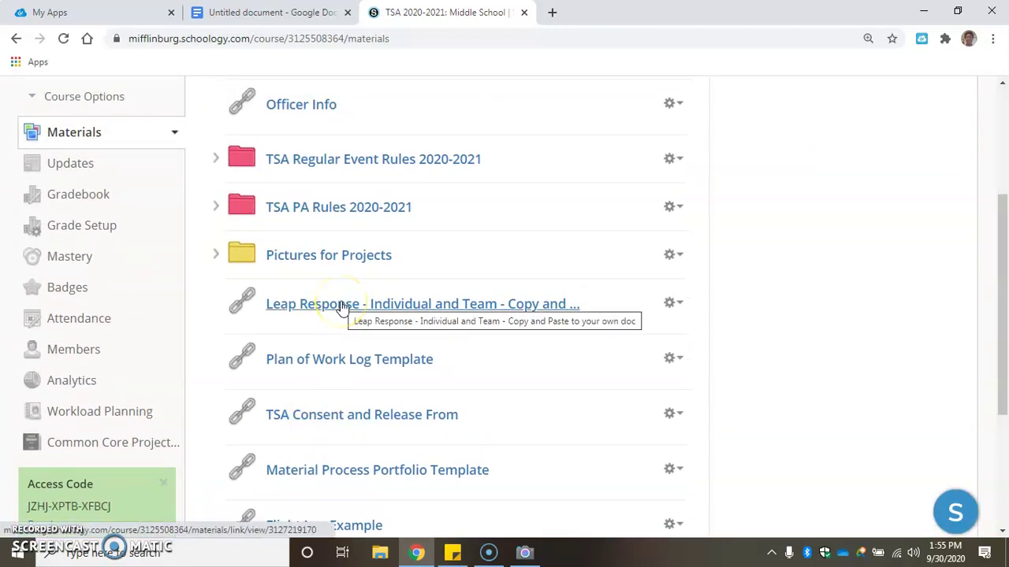
pyautogui.click(341, 306)
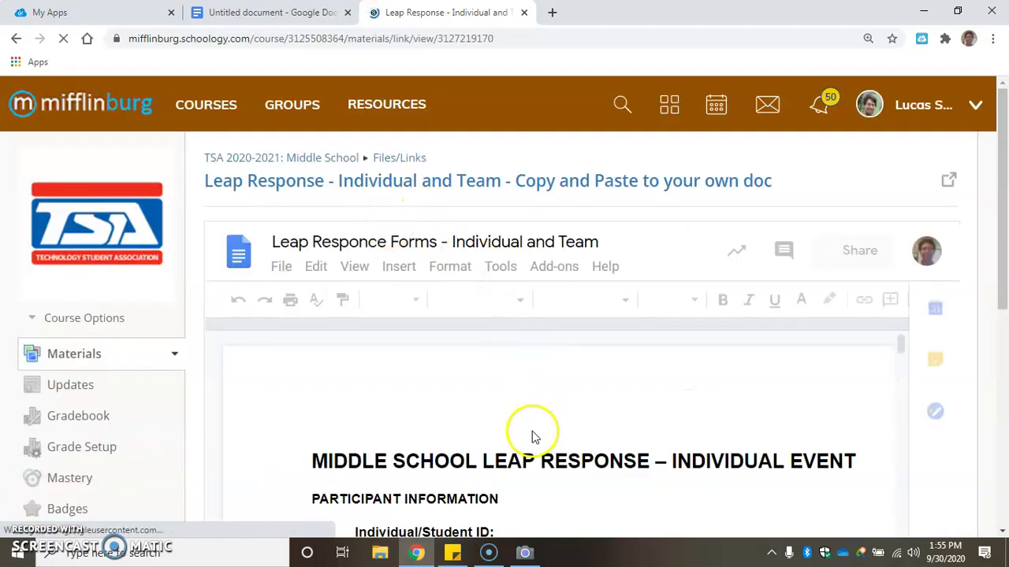
# Scroll through the LEAP response form to the team leadership-experience question (100–200 words)
pyautogui.scroll(-1, 463, 402)
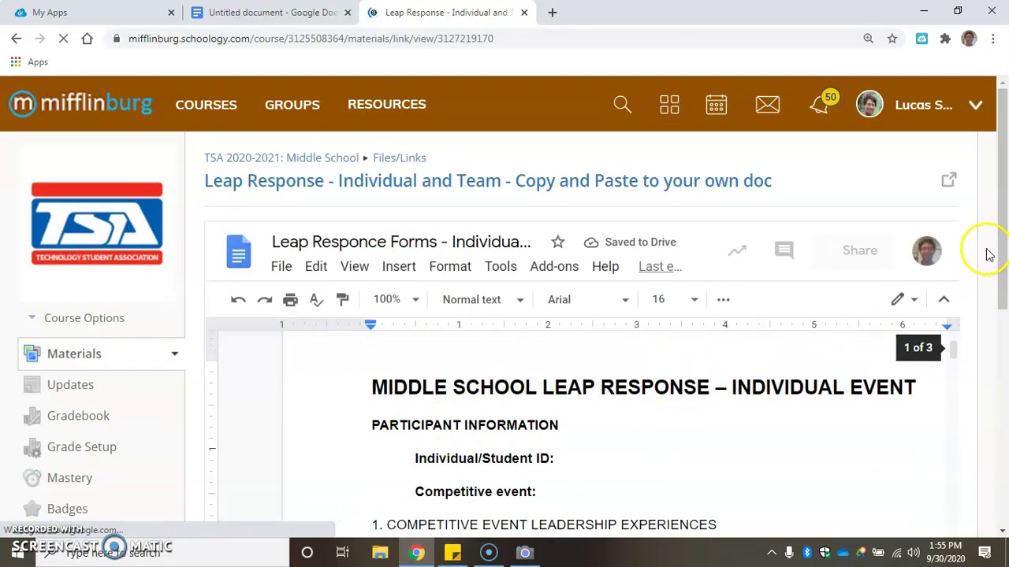
pyautogui.moveTo(1003, 245); pyautogui.dragTo(1003, 256)
pyautogui.scroll(-1, 997, 310)
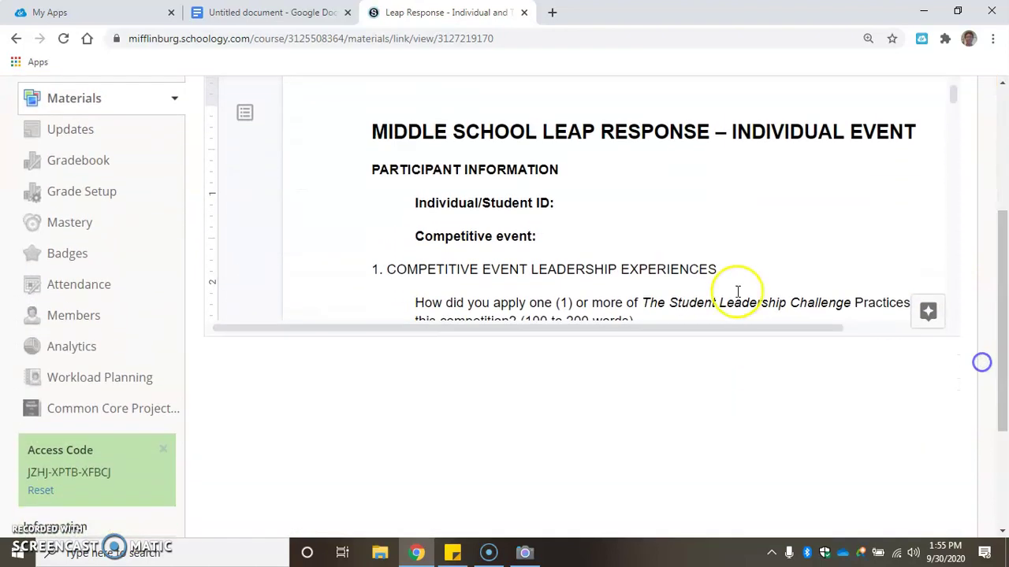
pyautogui.scroll(-10, 736, 299)
pyautogui.scroll(-2, 738, 268)
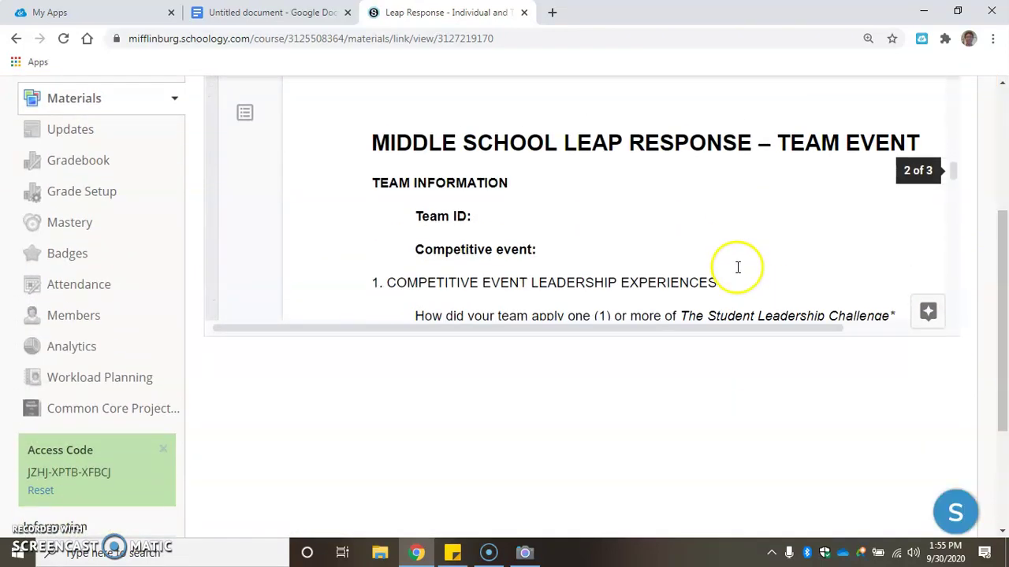
pyautogui.scroll(-1, 709, 189)
pyautogui.scroll(1, 709, 190)
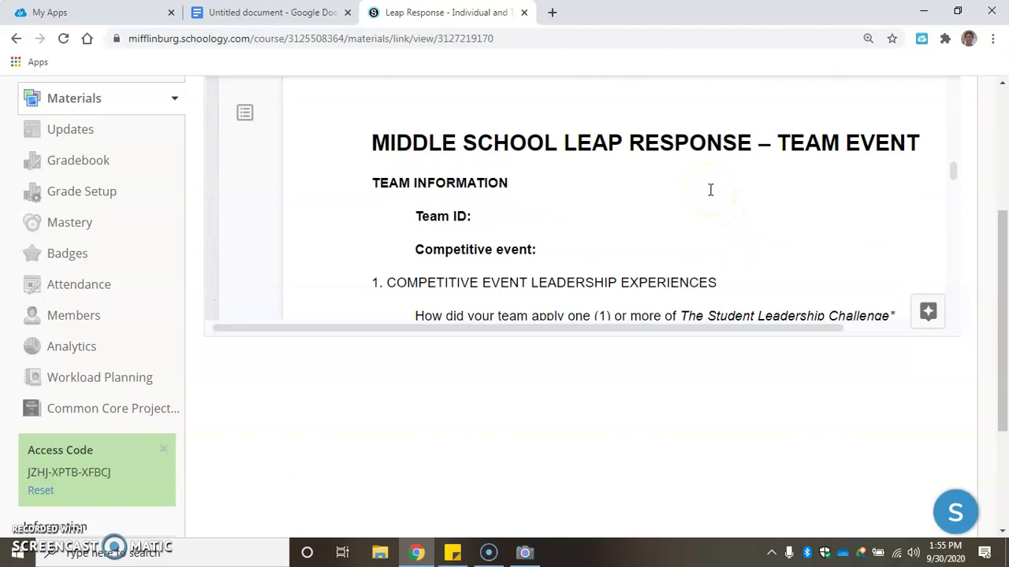
pyautogui.scroll(-8, 714, 186)
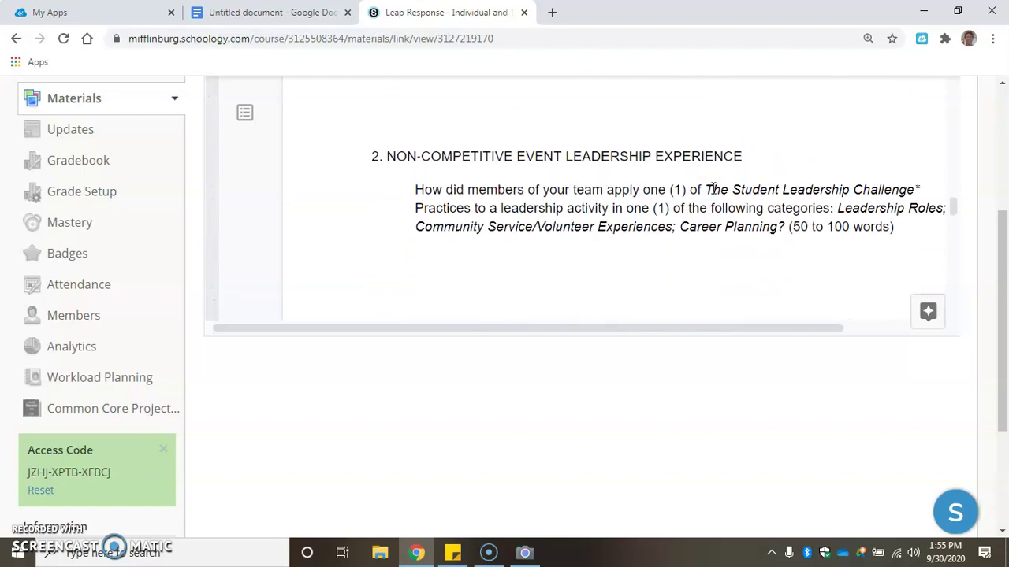
pyautogui.scroll(9, 712, 193)
pyautogui.scroll(8, 711, 203)
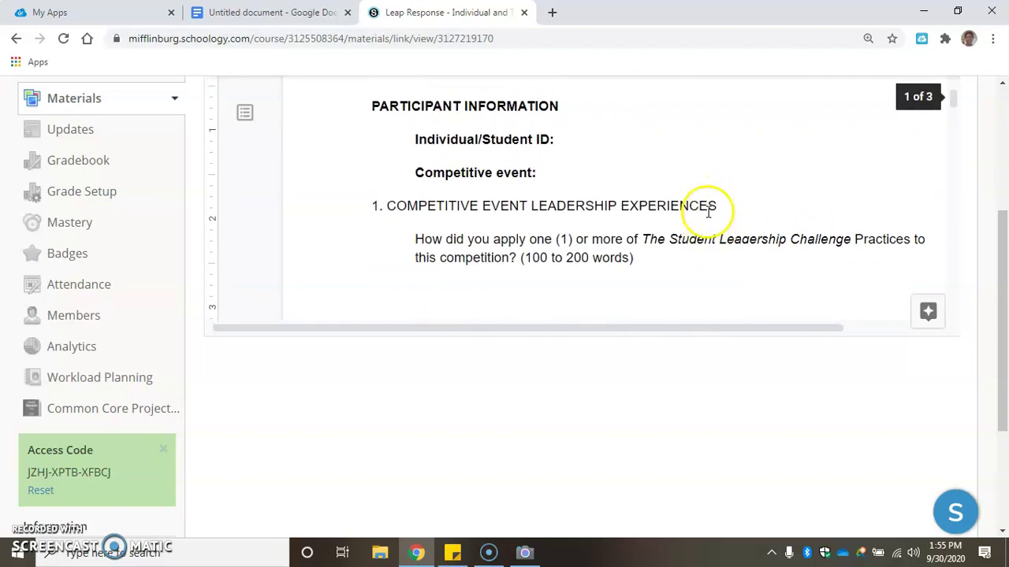
pyautogui.scroll(-2, 704, 219)
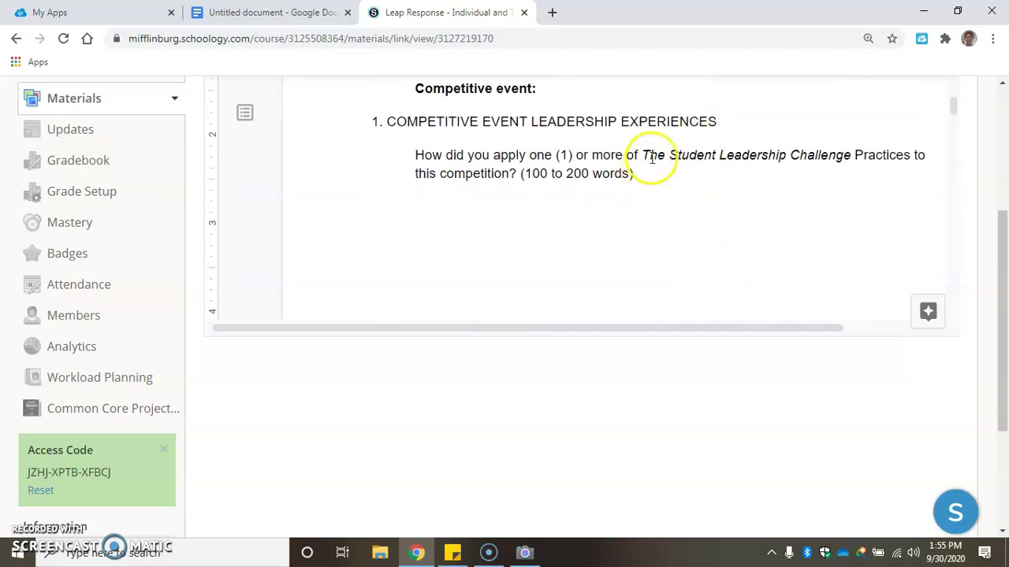
pyautogui.scroll(4, 648, 156)
pyautogui.moveTo(583, 407)
pyautogui.mouseDown()
pyautogui.moveTo(649, 345)
pyautogui.moveTo(554, 465)
pyautogui.moveTo(583, 418)
pyautogui.mouseUp()
pyautogui.click(583, 419)
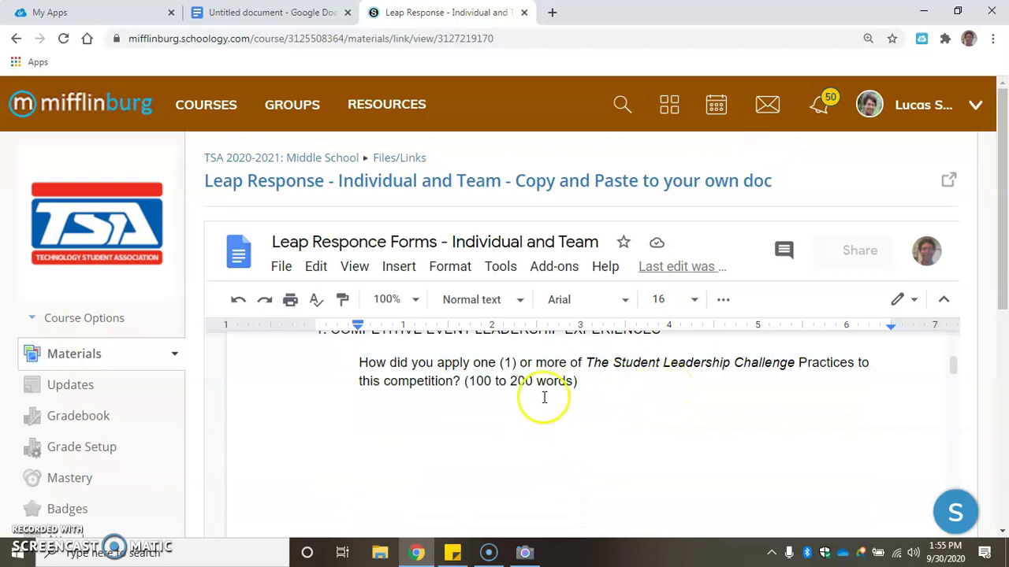
pyautogui.scroll(-10, 540, 398)
pyautogui.scroll(-10, 519, 399)
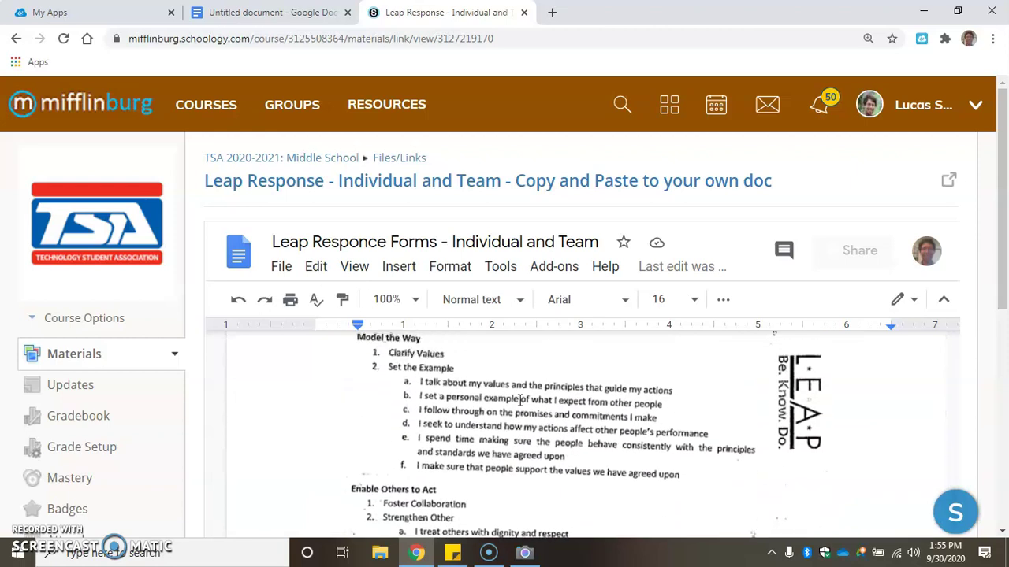
pyautogui.scroll(-1, 405, 395)
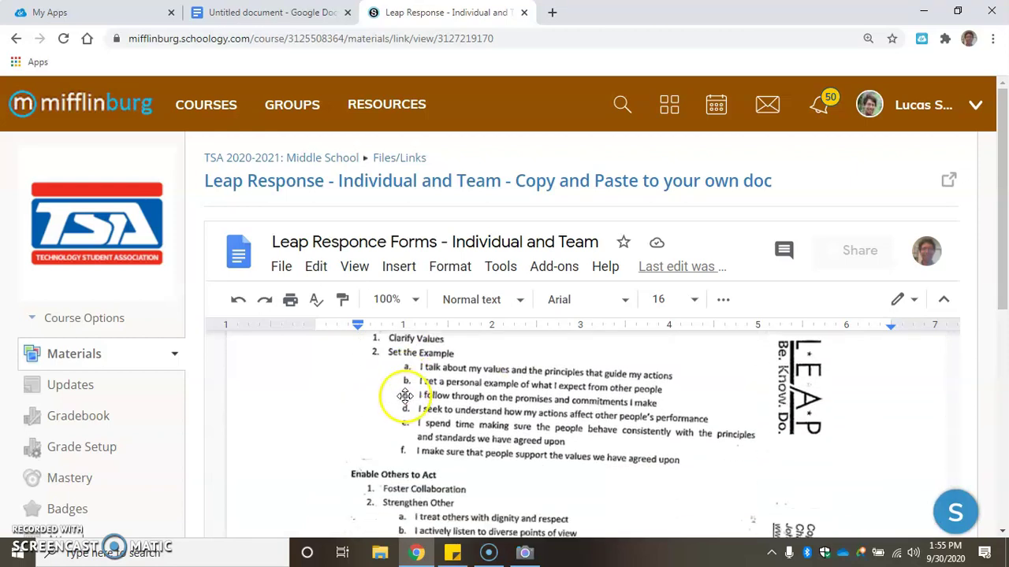
pyautogui.scroll(1, 416, 377)
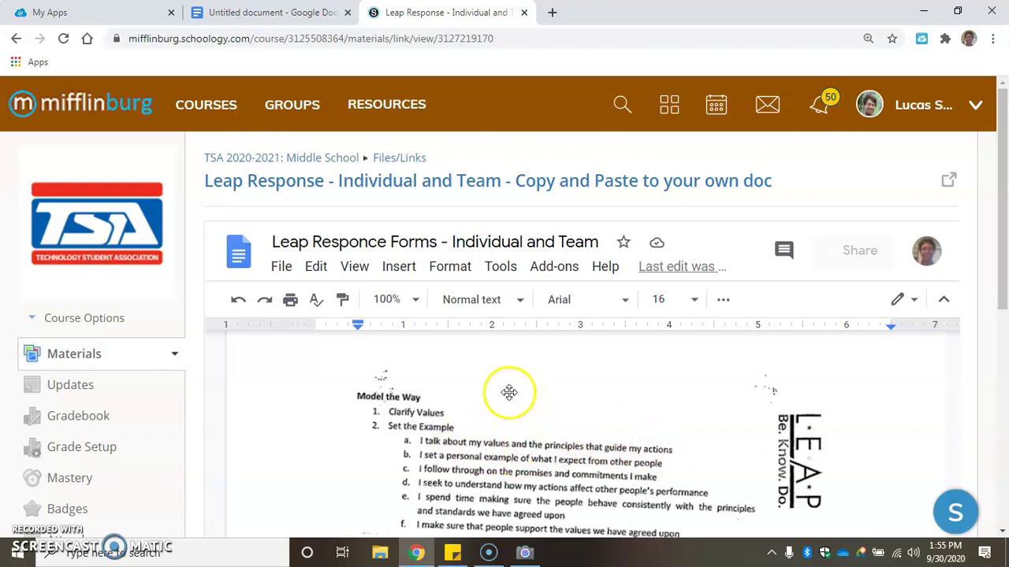
pyautogui.scroll(-6, 509, 392)
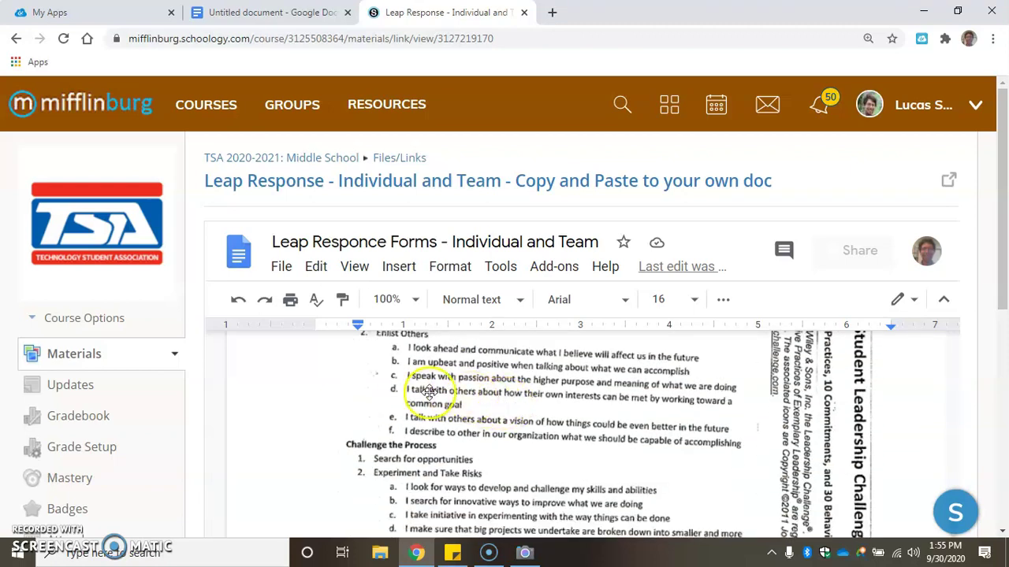
pyautogui.scroll(-5, 426, 392)
pyautogui.scroll(5, 406, 420)
pyautogui.scroll(-10, 408, 417)
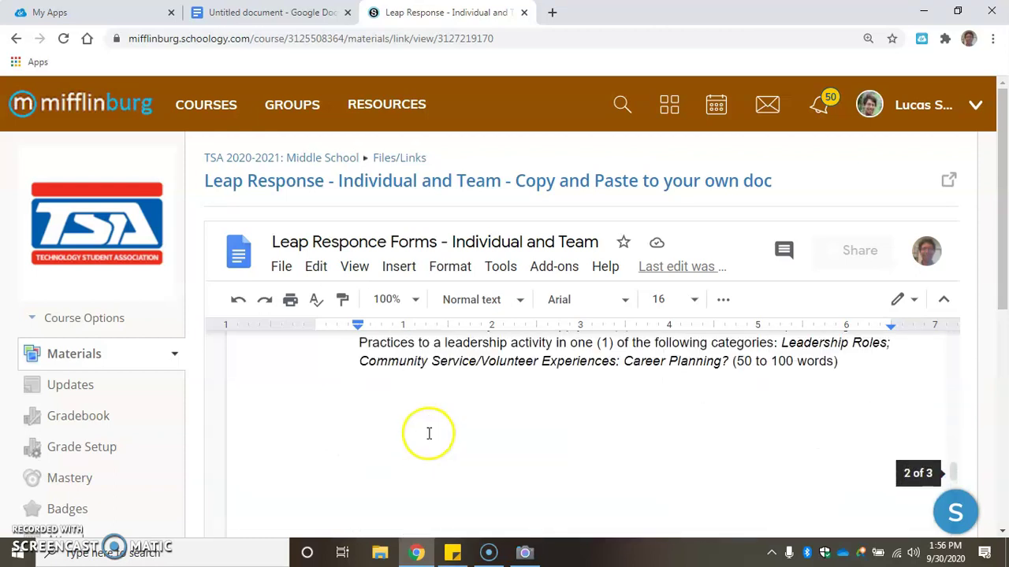
pyautogui.scroll(4, 429, 433)
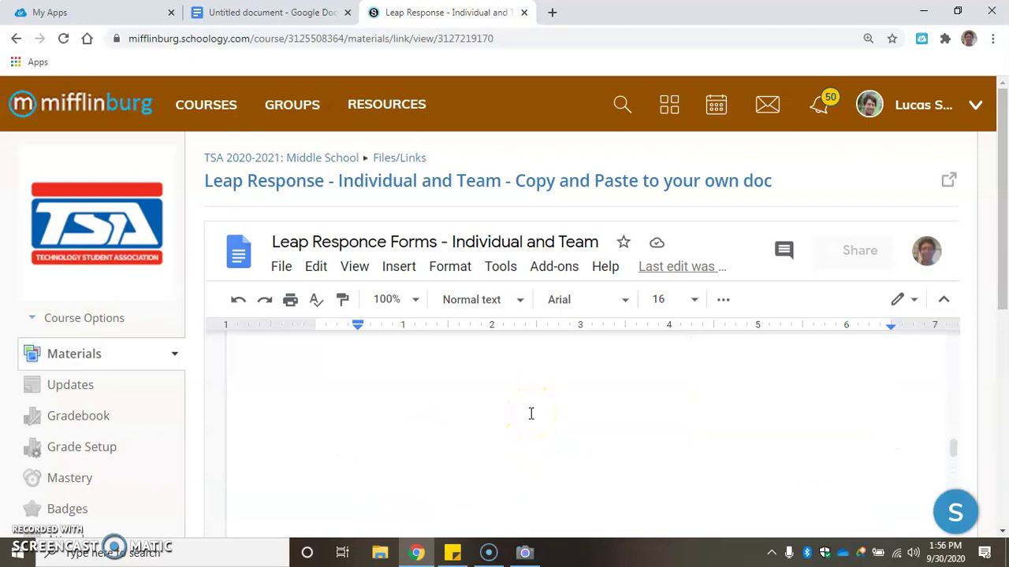
pyautogui.scroll(1, 530, 414)
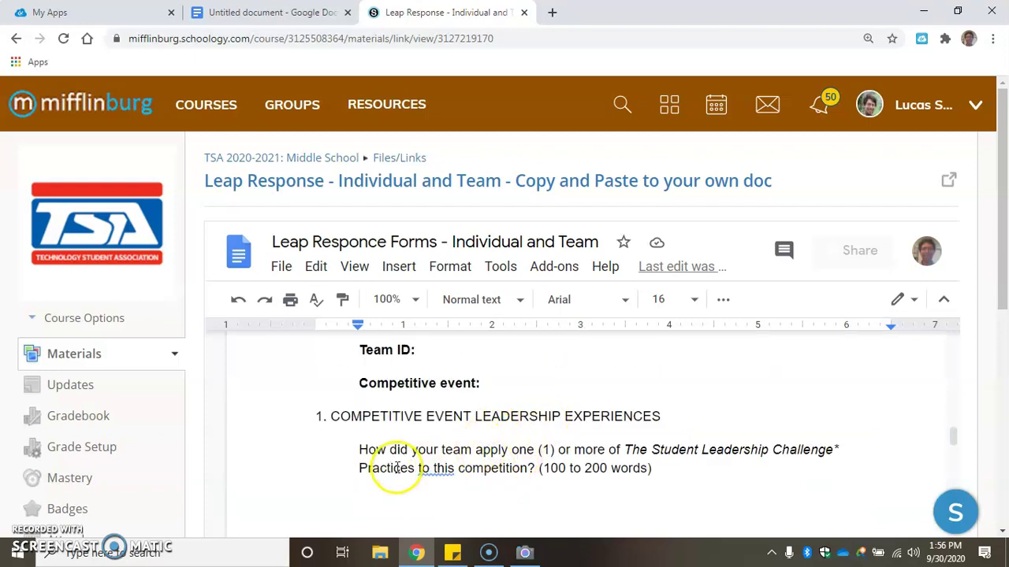
# Select the middle school LEAP response form text in Schoology and copy it
pyautogui.moveTo(359, 468); pyautogui.dragTo(610, 468)
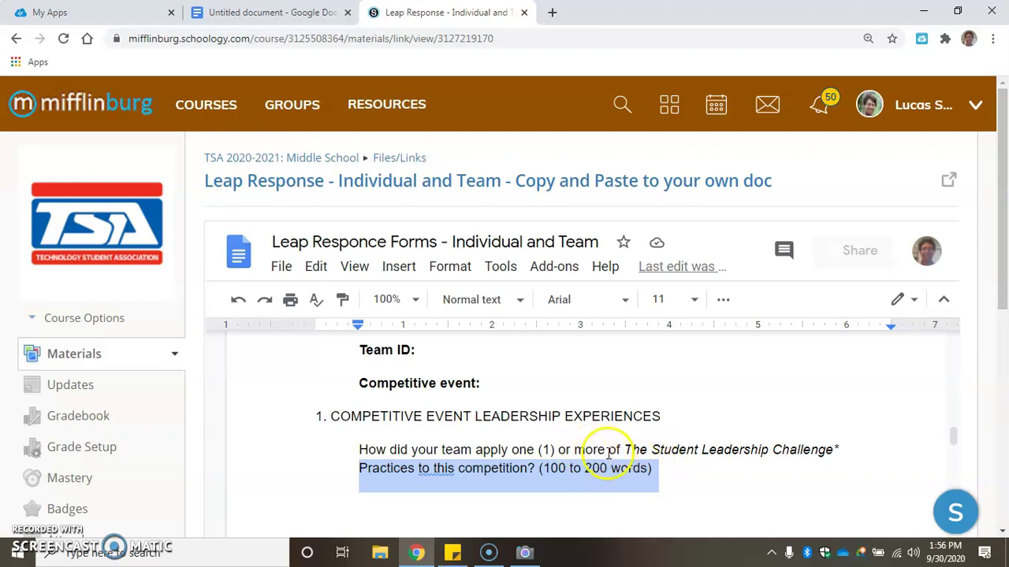
pyautogui.scroll(10, 510, 433)
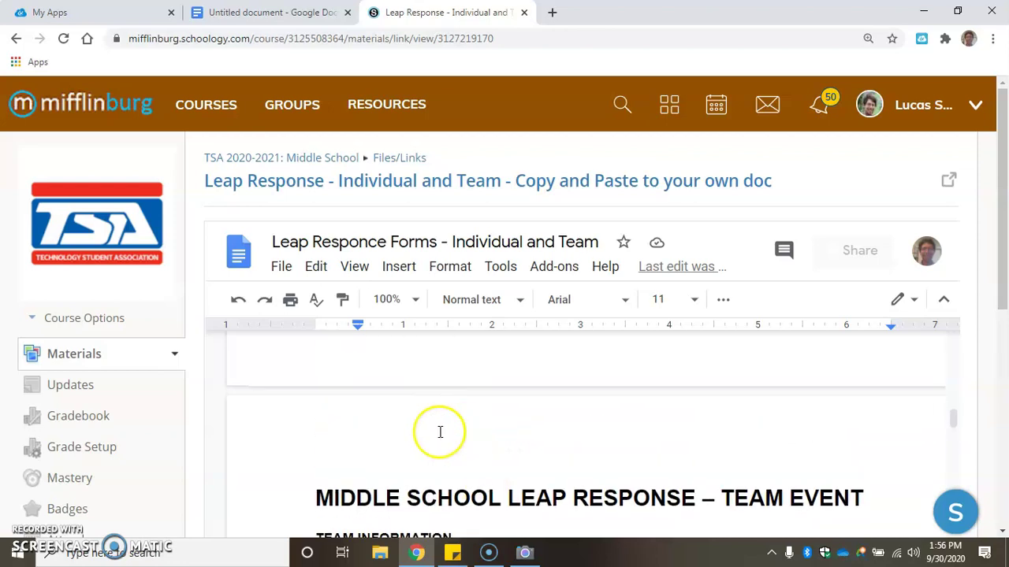
pyautogui.scroll(2, 428, 414)
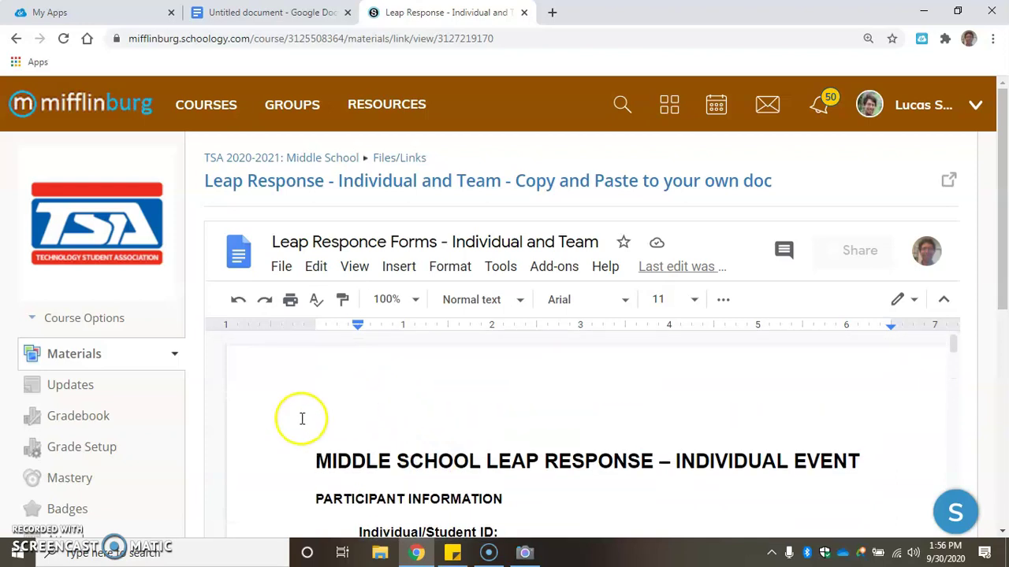
pyautogui.moveTo(315, 459); pyautogui.dragTo(626, 396)
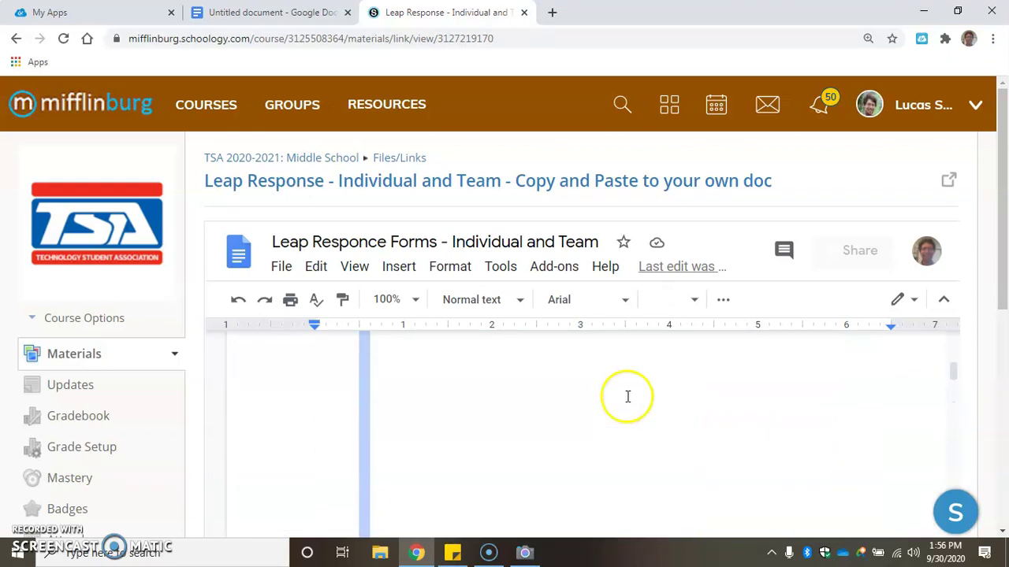
pyautogui.scroll(10, 622, 398)
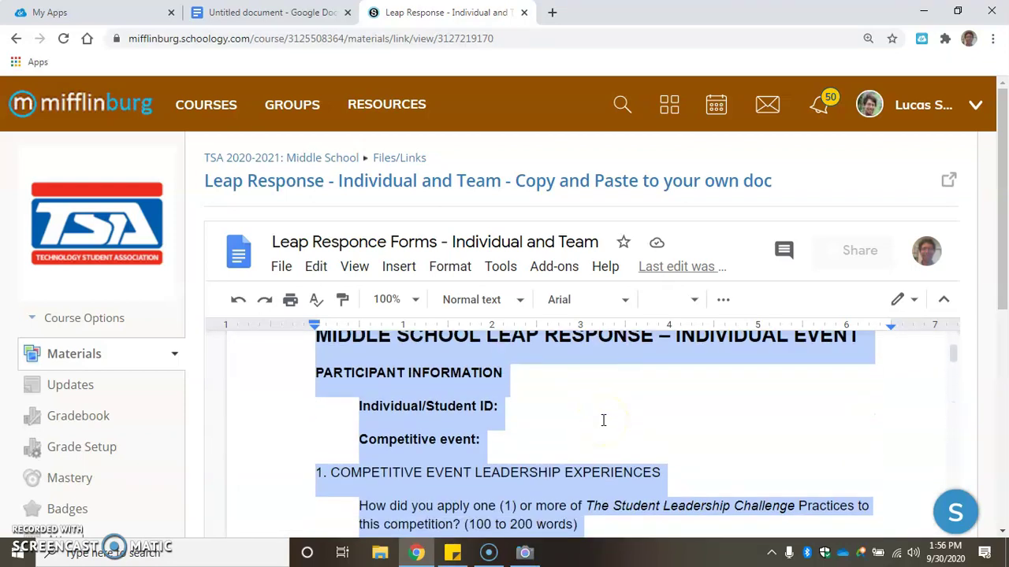
# Paste the copied LEAP response form onto blank page 3 of the untitled doc
pyautogui.click(266, 15)
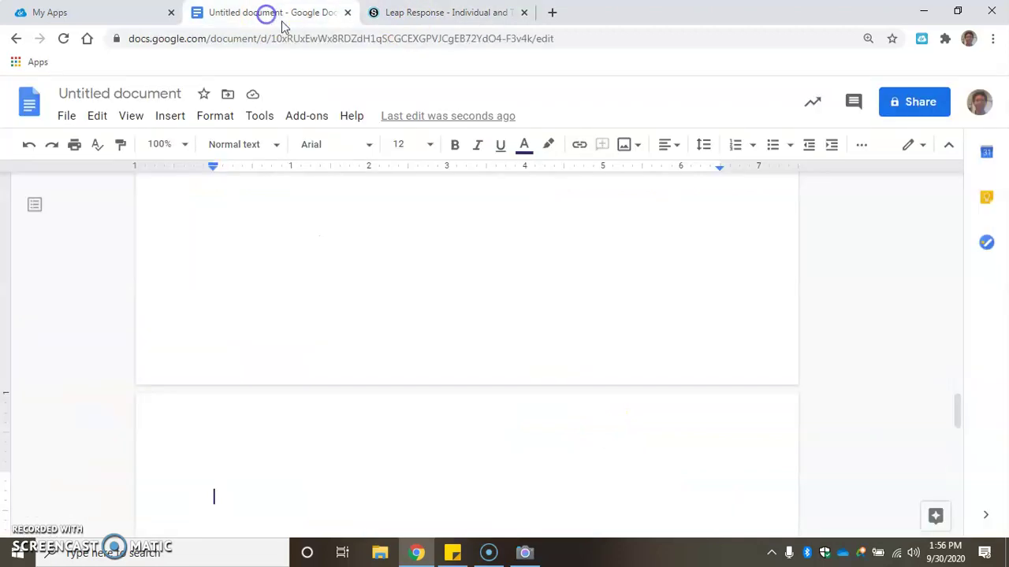
pyautogui.scroll(-5, 318, 293)
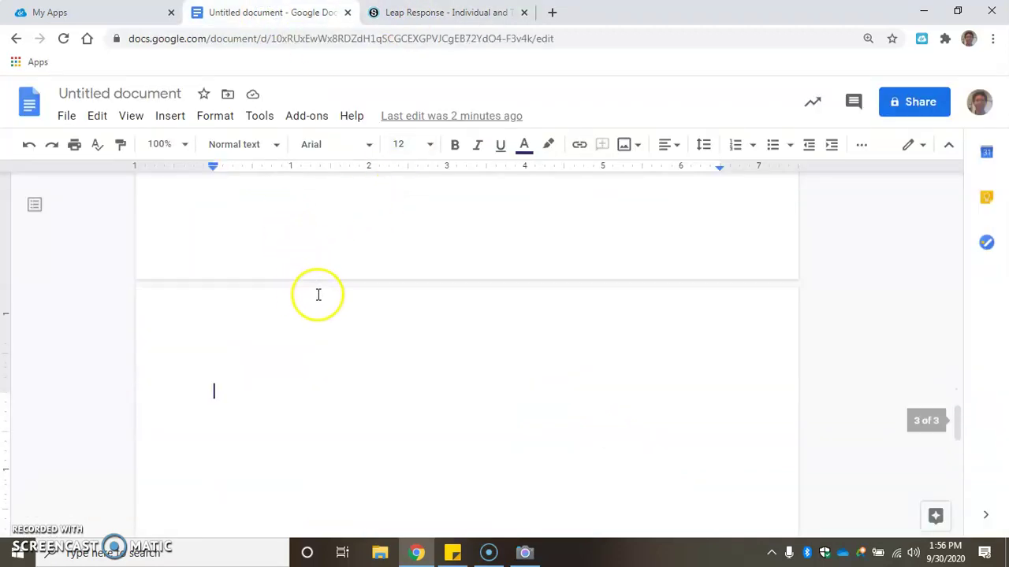
pyautogui.click(290, 298)
pyautogui.hotkey('ctrl', 'v')
pyautogui.scroll(5, 311, 272)
pyautogui.scroll(2, 318, 272)
pyautogui.scroll(-1, 354, 299)
# Fill in the student's name after Student ID and PA-TSA Safety Illustration as Competitive event
pyautogui.click(400, 319)
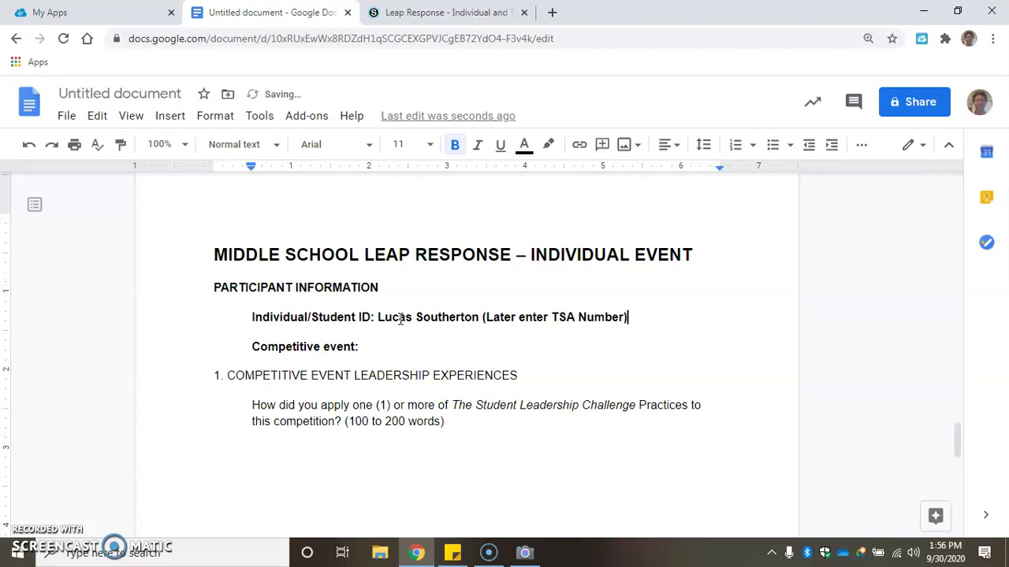
pyautogui.click(551, 320)
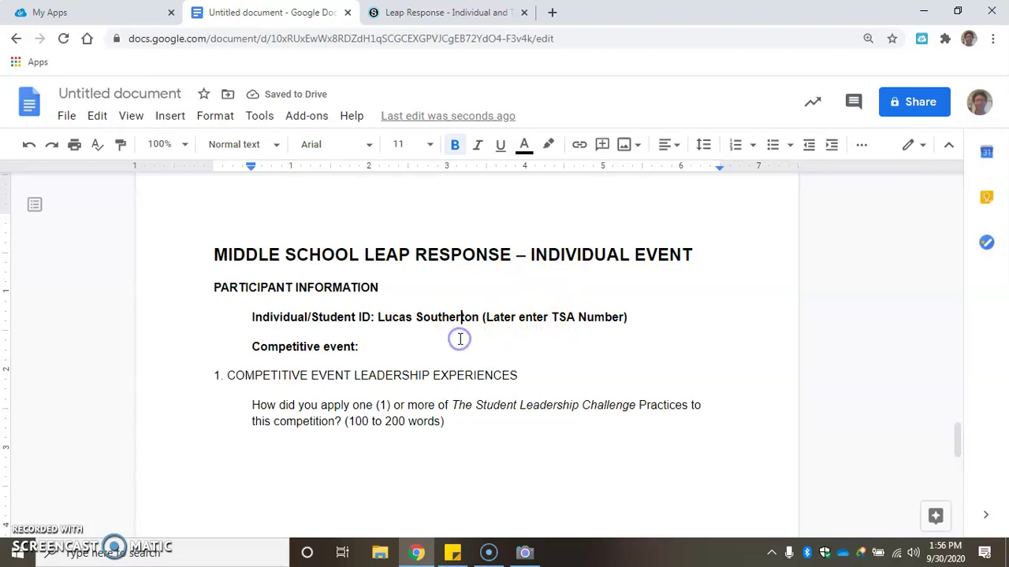
pyautogui.click(435, 355)
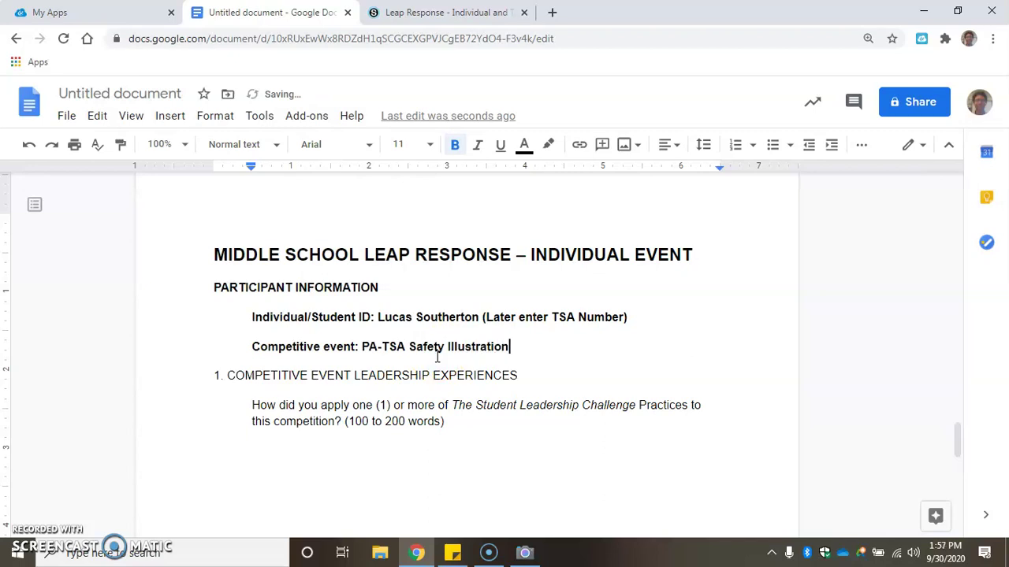
pyautogui.scroll(-1, 437, 357)
pyautogui.click(446, 397)
pyautogui.scroll(-4, 383, 392)
pyautogui.scroll(4, 383, 392)
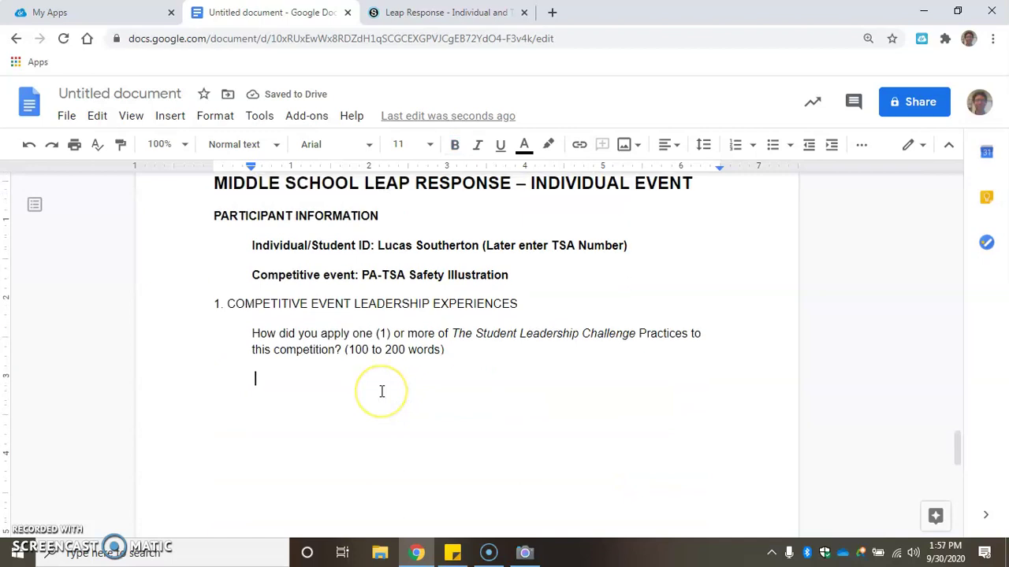
pyautogui.scroll(15, 381, 391)
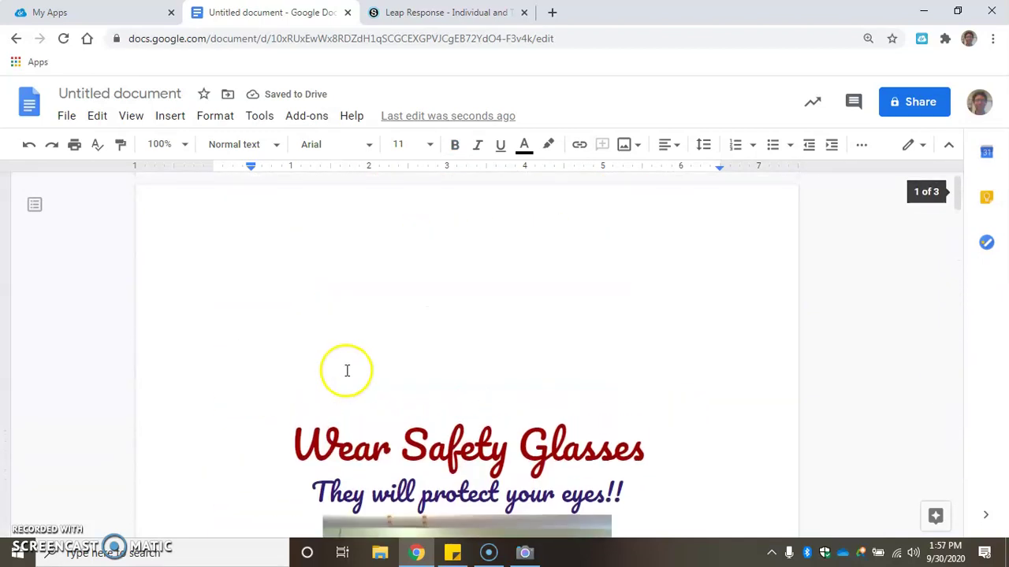
# Rename the document 'TSA Safety Illustration - <student's name> - 2020-2021'
pyautogui.click(128, 93)
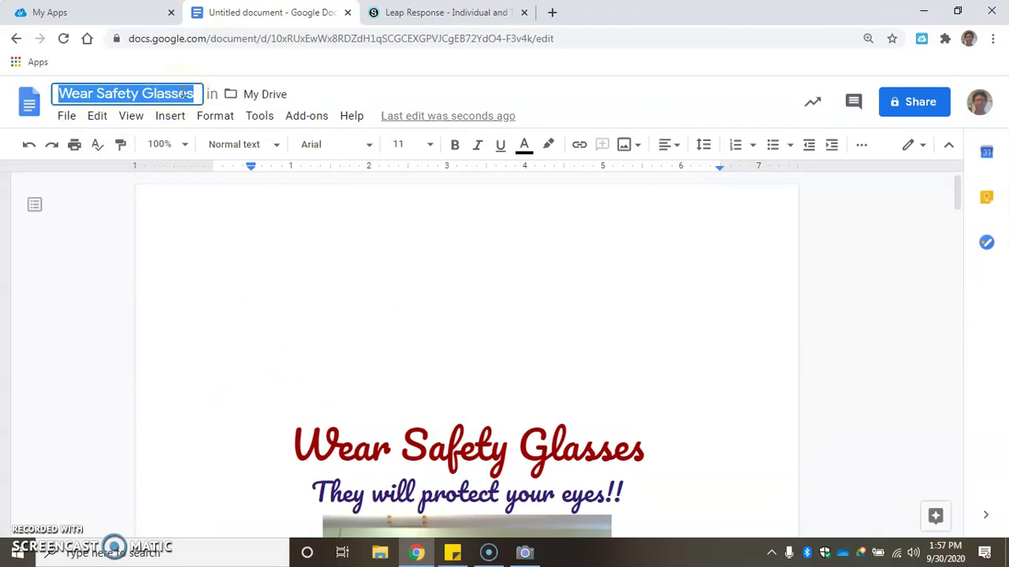
pyautogui.write('TSA Saf')
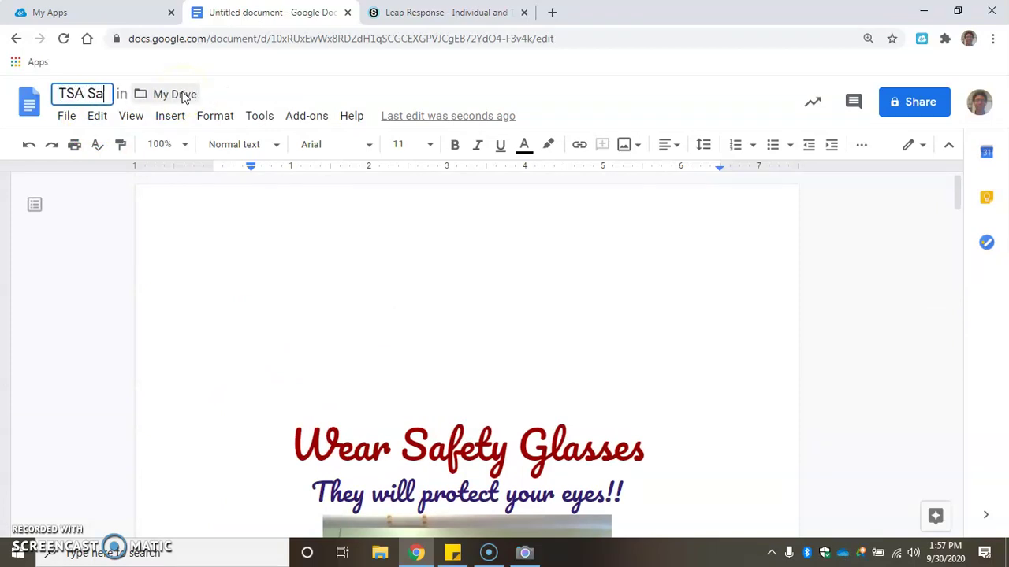
pyautogui.press('BackSpace')
pyautogui.press('BackSpace')
pyautogui.press('BackSpace')
pyautogui.write('PA')
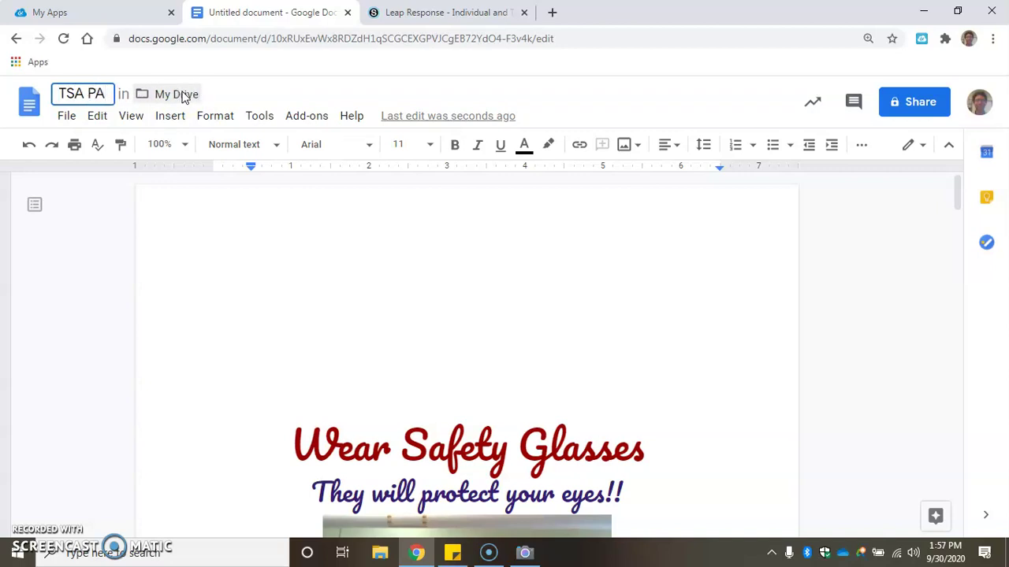
pyautogui.press('BackSpace')
pyautogui.press('BackSpace')
pyautogui.write('Saf')
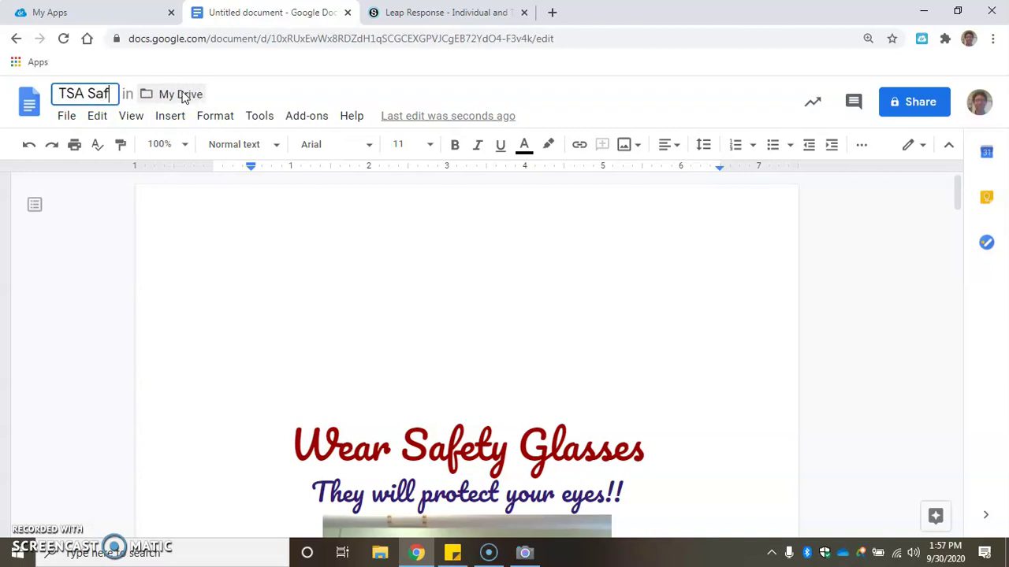
pyautogui.write('ety Illustrat')
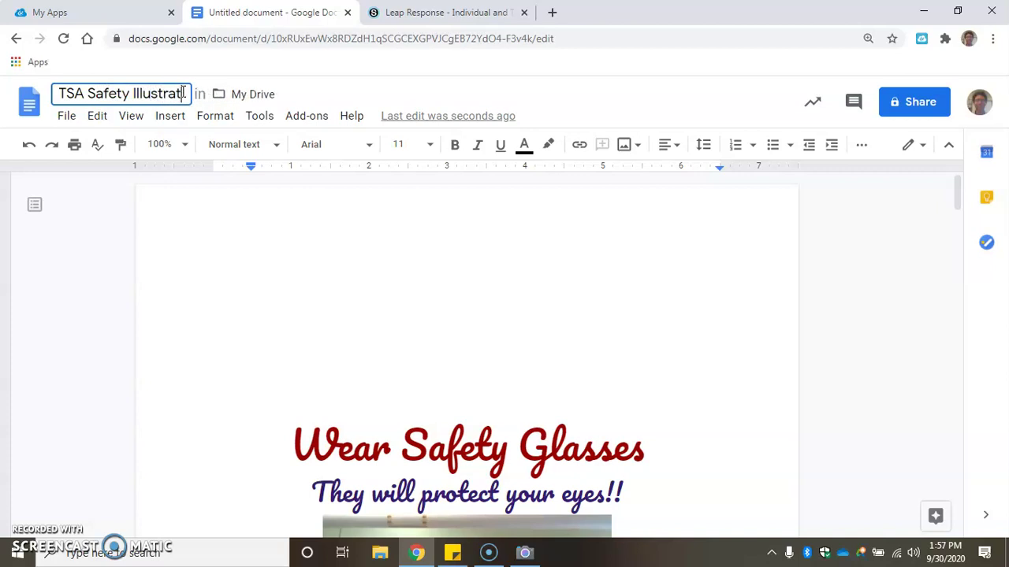
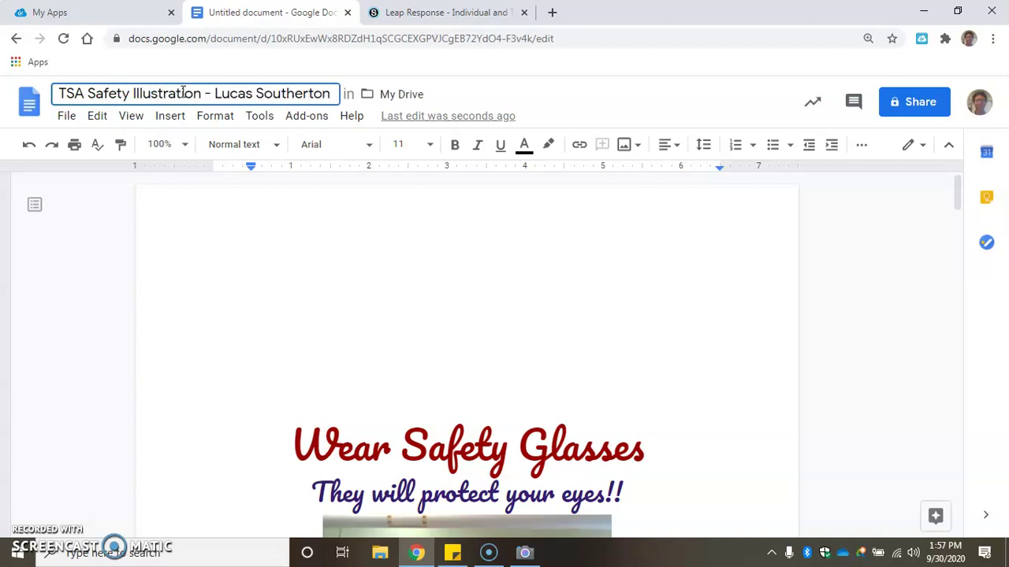
pyautogui.write(' - 2020-20')
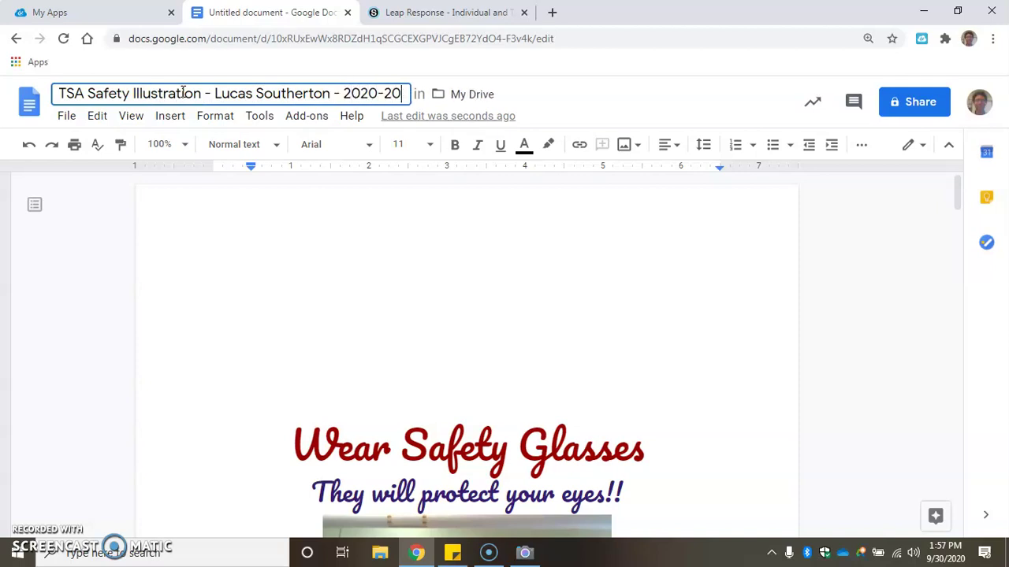
pyautogui.write('21')
pyautogui.click(312, 225)
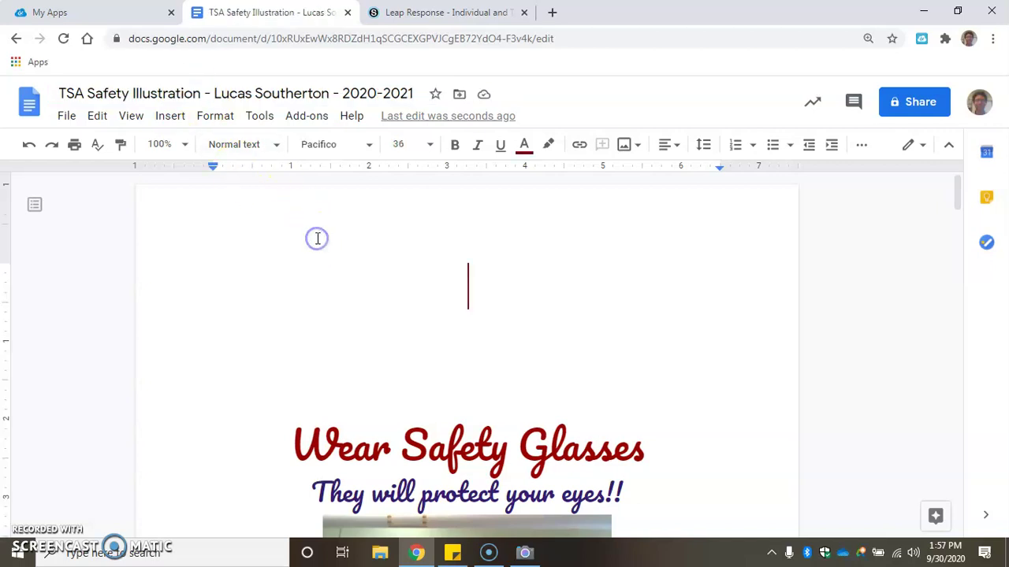
pyautogui.click(907, 101)
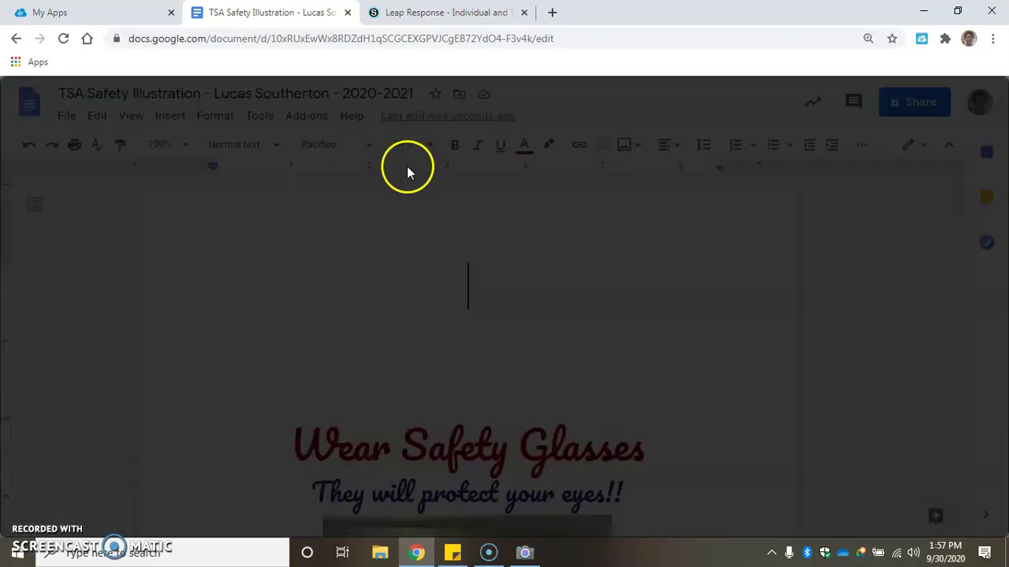
pyautogui.click(398, 234)
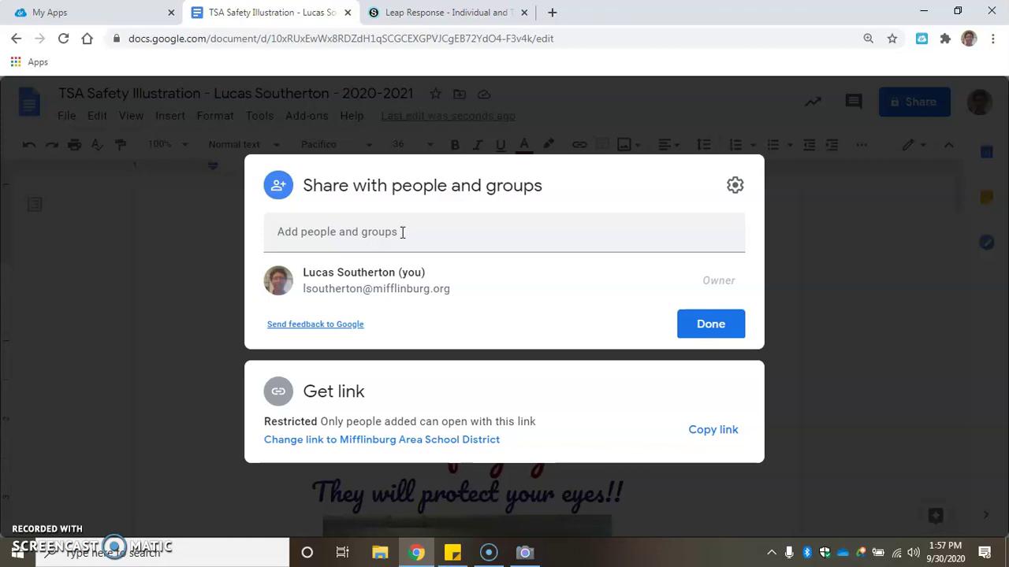
pyautogui.click(394, 292)
pyautogui.moveTo(450, 286)
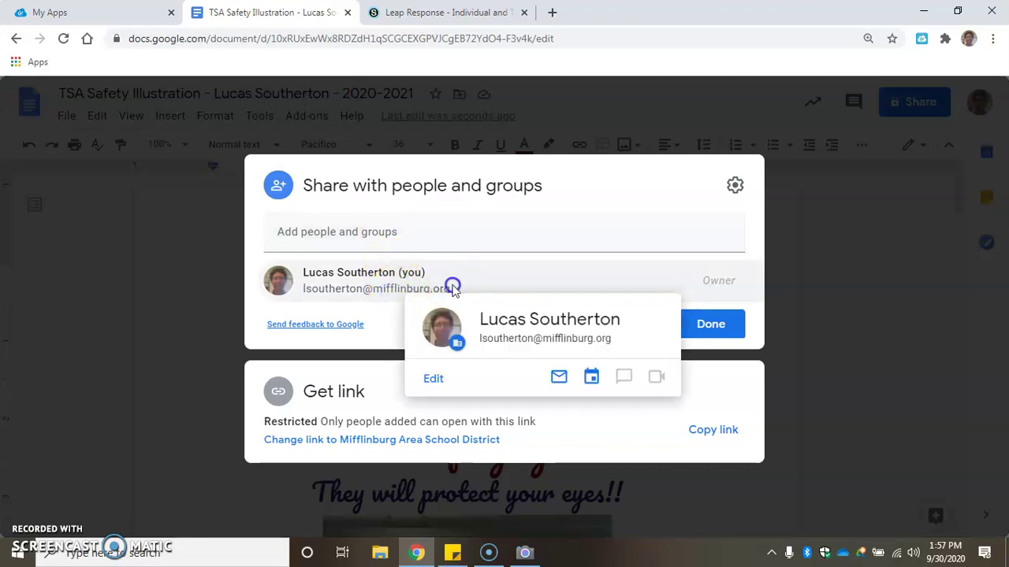
pyautogui.click(366, 227)
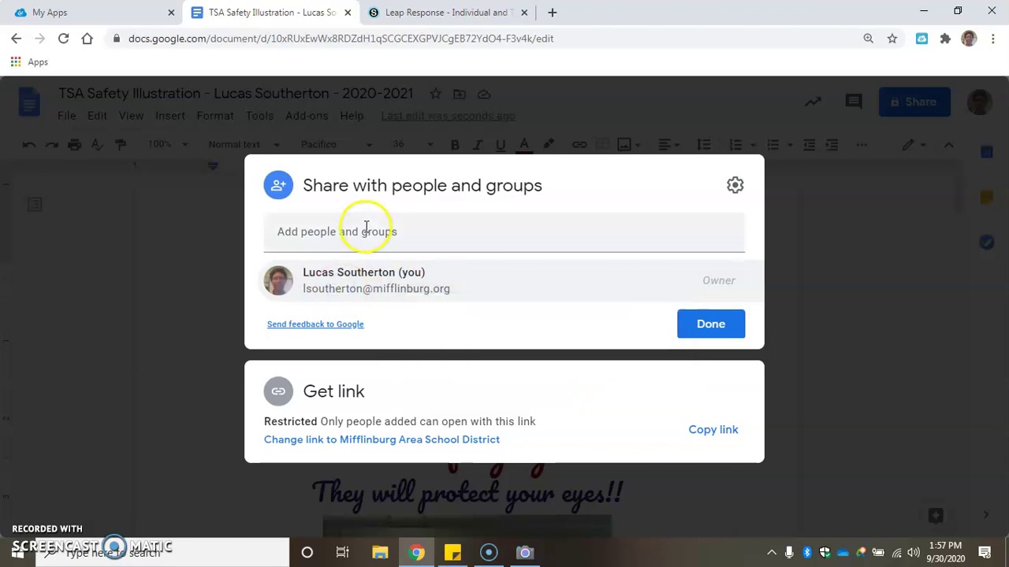
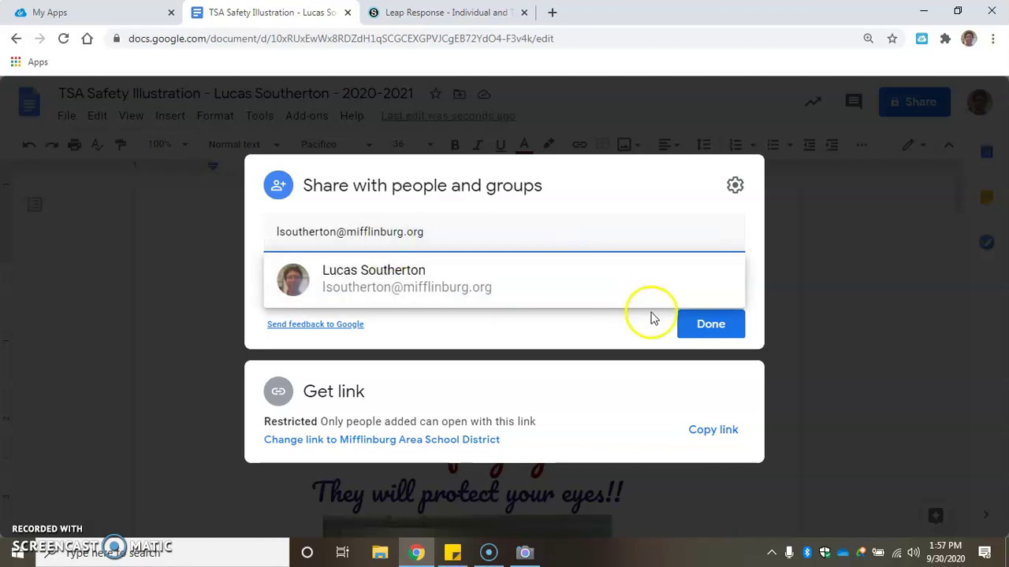
pyautogui.click(713, 325)
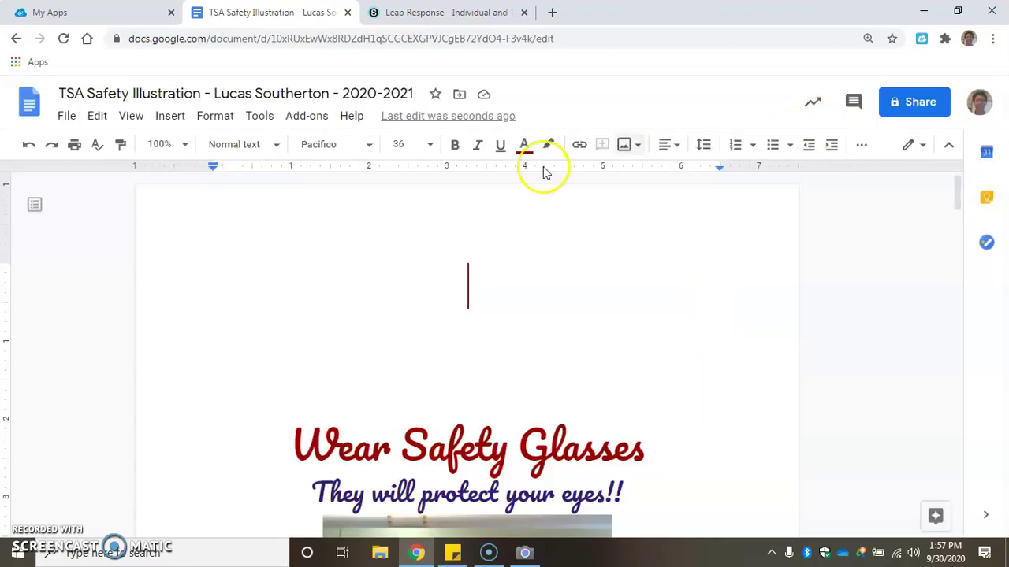
pyautogui.scroll(-1, 379, 304)
pyautogui.scroll(1, 378, 305)
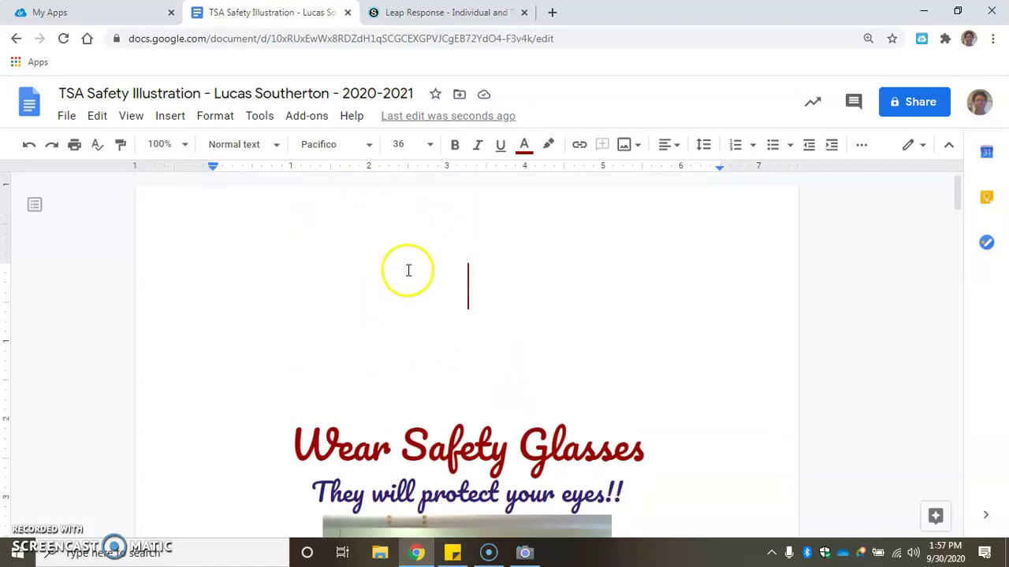
pyautogui.scroll(-2, 523, 338)
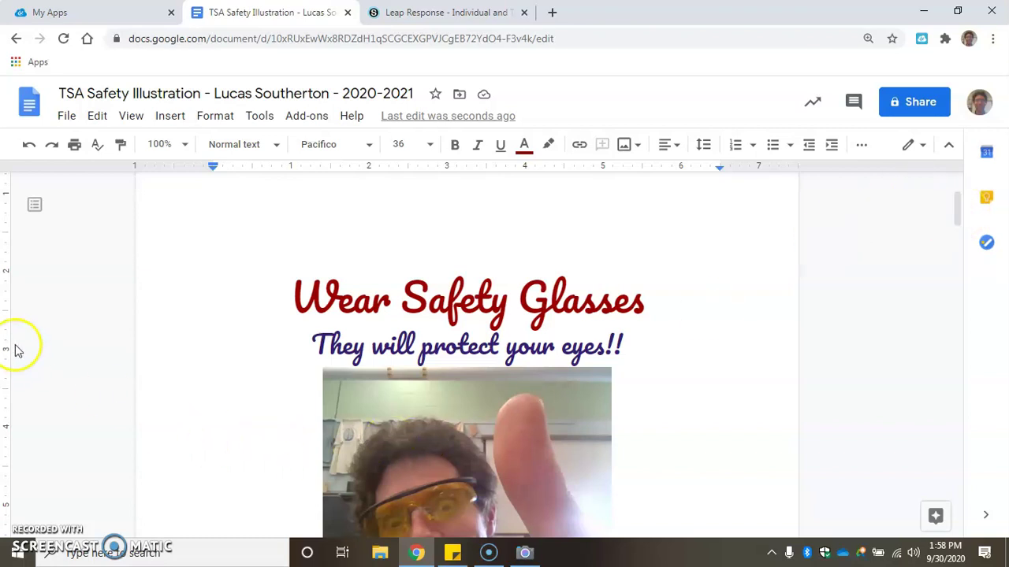
pyautogui.scroll(-2, 453, 394)
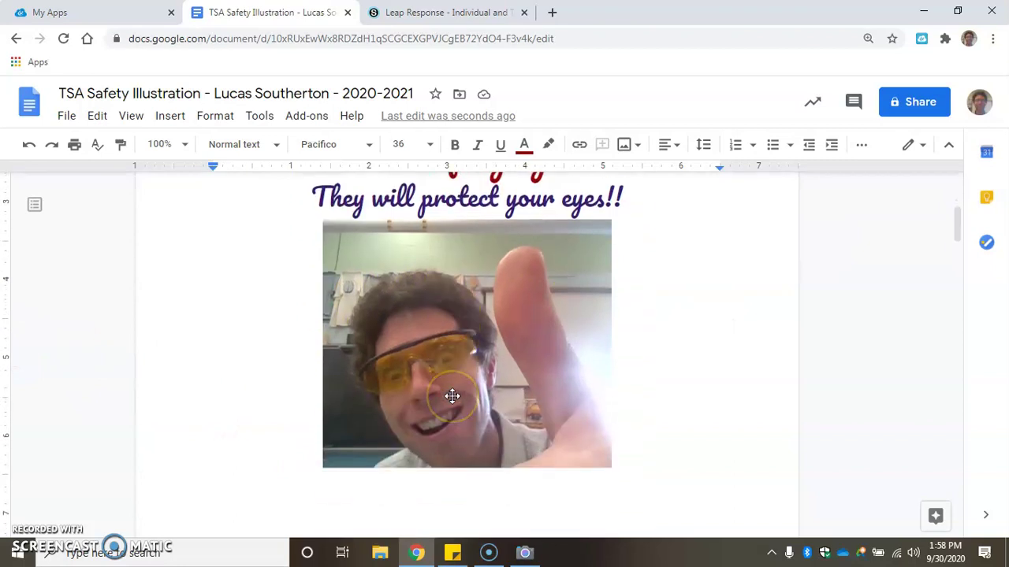
pyautogui.scroll(3, 476, 402)
pyautogui.scroll(2, 482, 394)
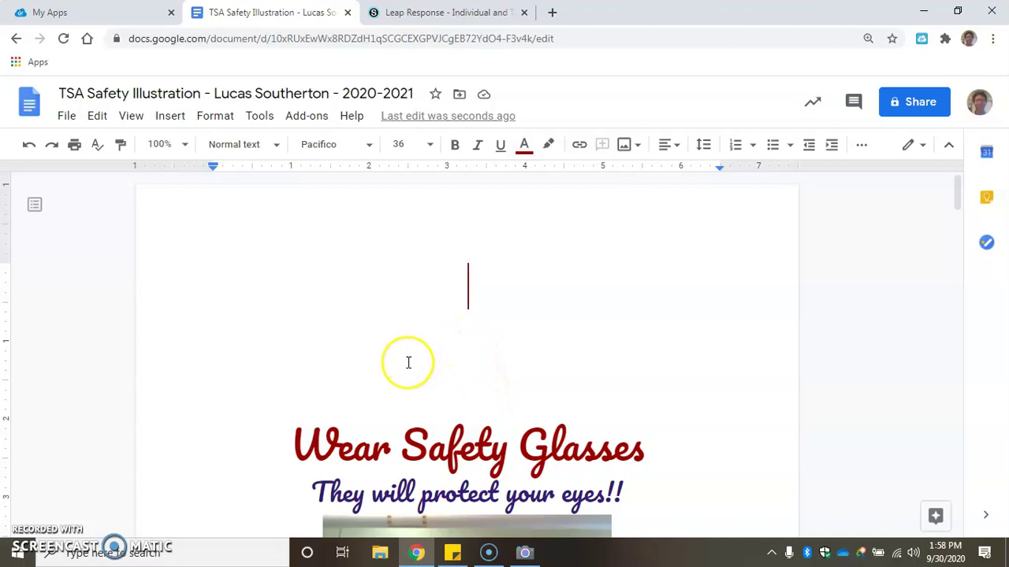
pyautogui.scroll(-2, 408, 363)
pyautogui.click(257, 346)
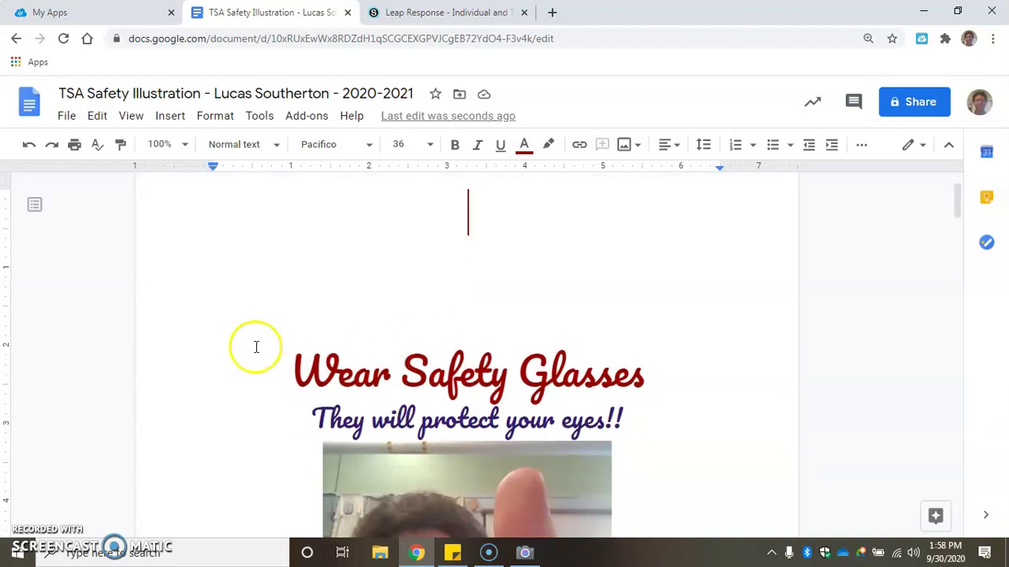